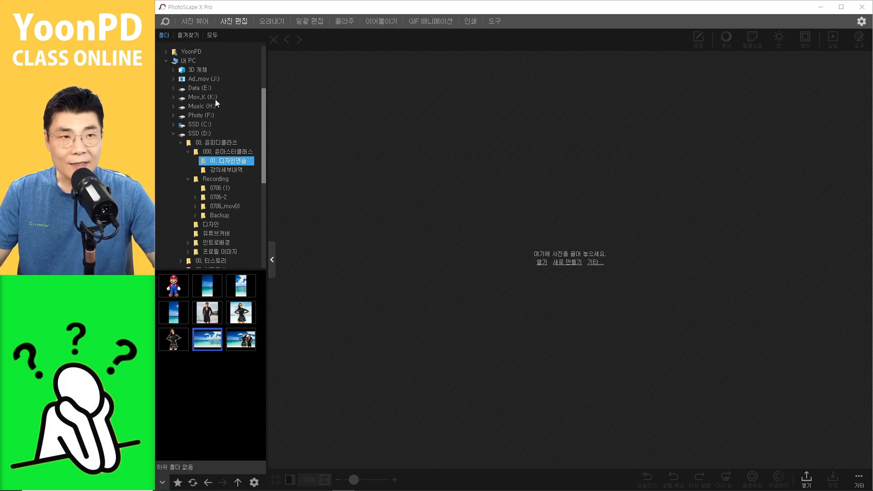
Step: Start a new blank image and set its background to solid black
left_click(237, 24)
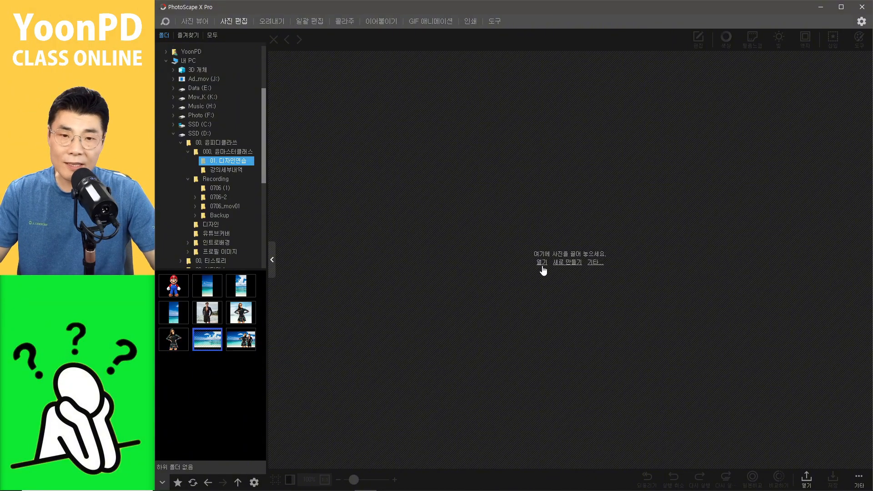
left_click(568, 263)
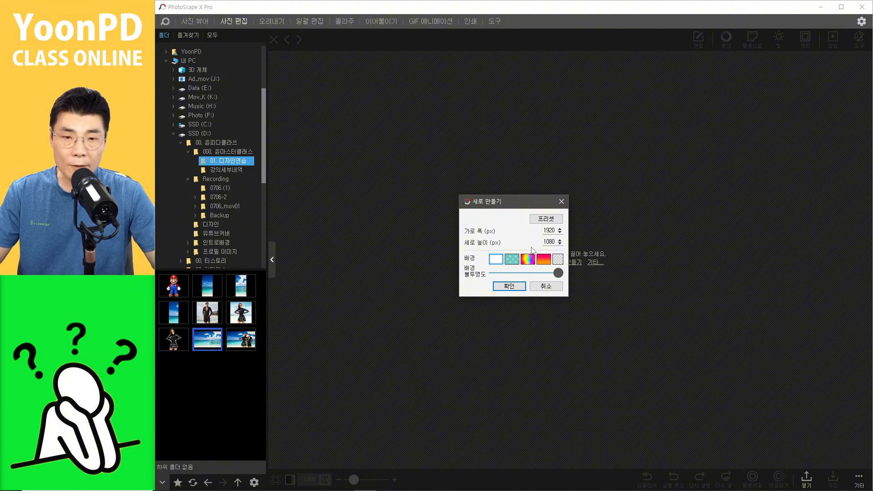
left_click(499, 261)
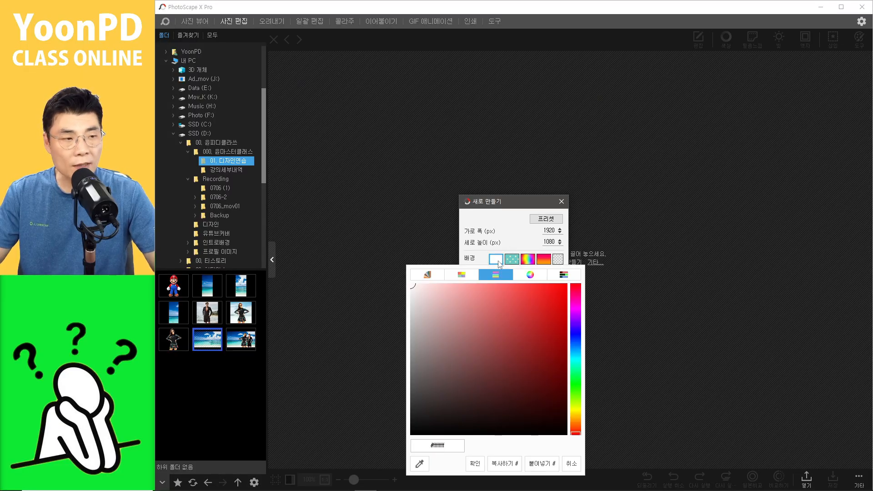
left_click_drag(459, 347, 411, 434)
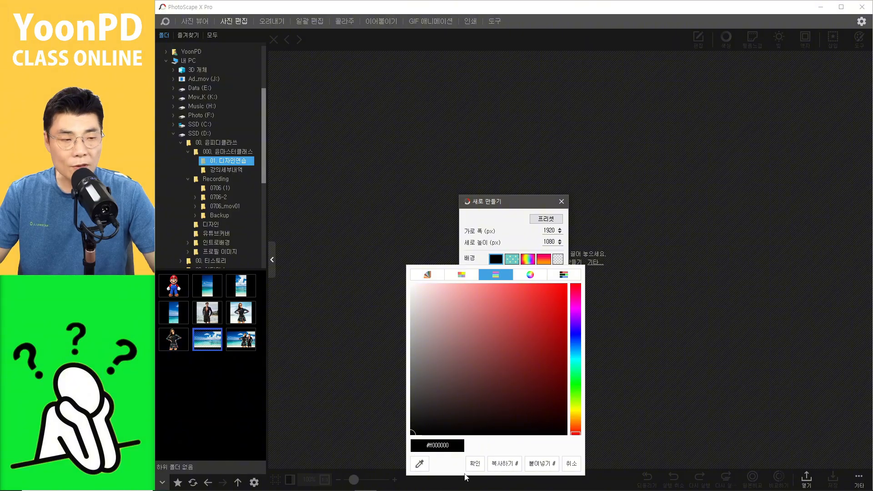
left_click(474, 464)
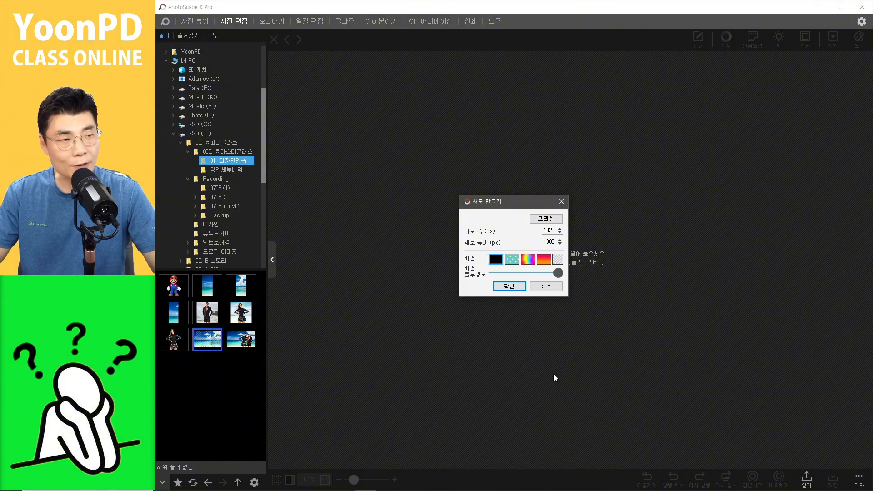
Step: Set the new image to 1200 × 500 px with full background opacity and create it
left_click_drag(552, 231, 451, 236)
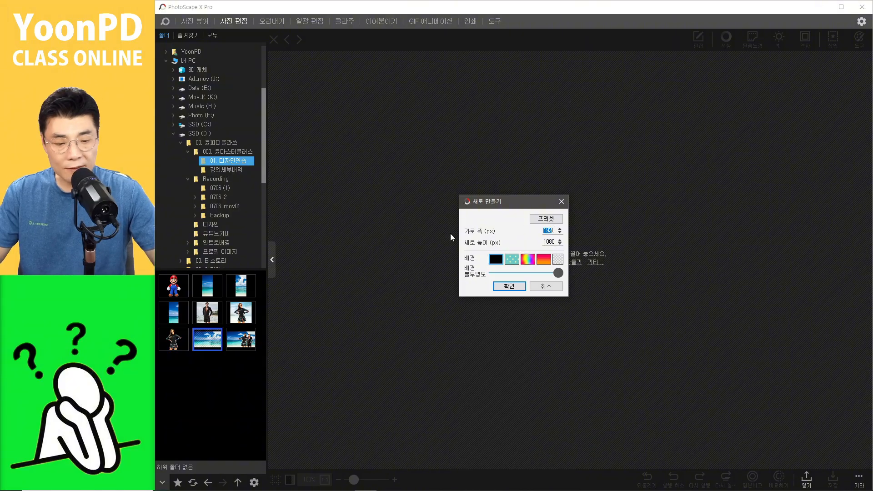
type("120")
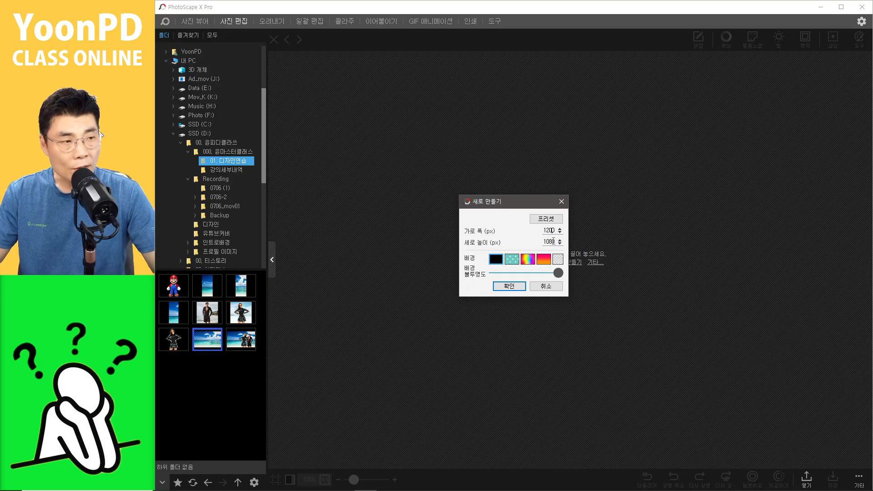
left_click_drag(554, 241, 507, 245)
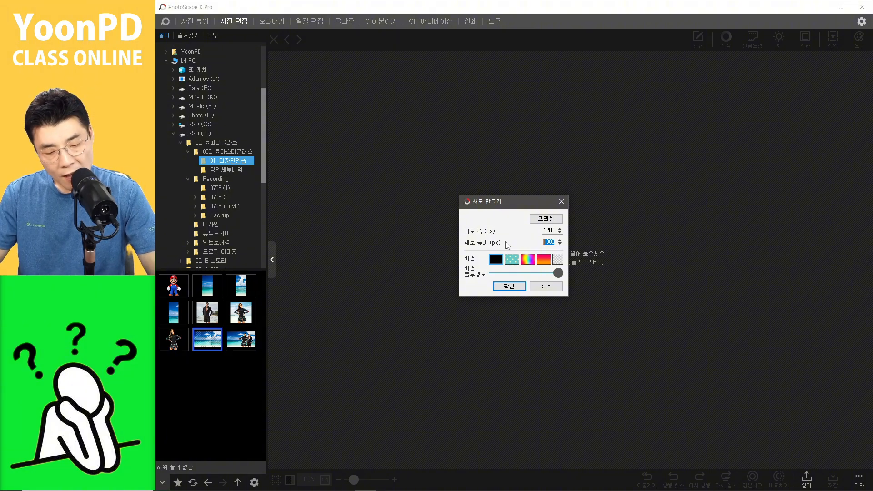
type("500")
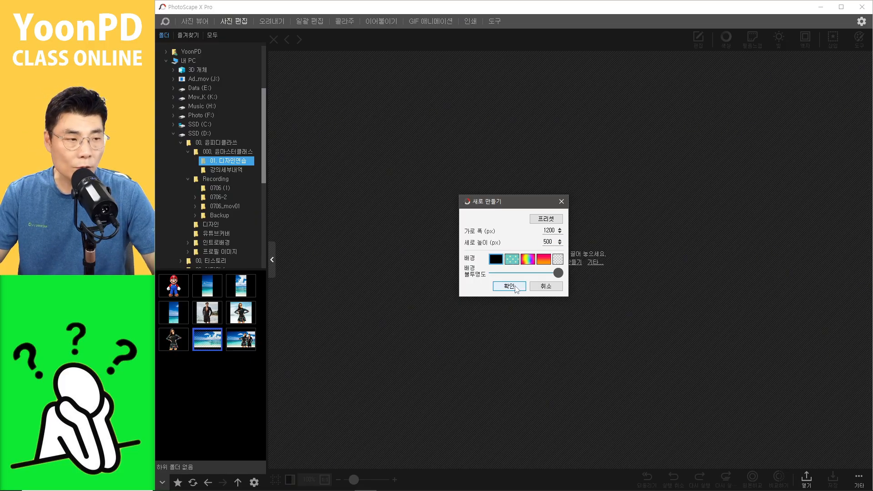
left_click_drag(557, 273, 585, 269)
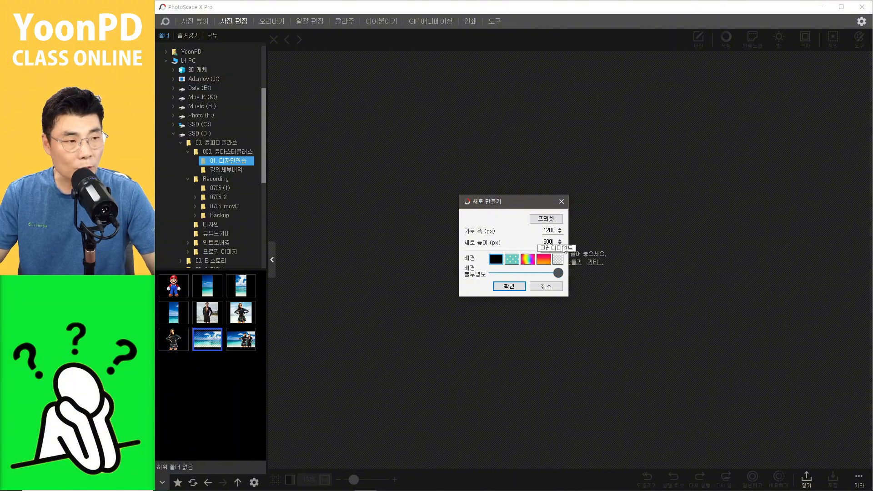
left_click(509, 286)
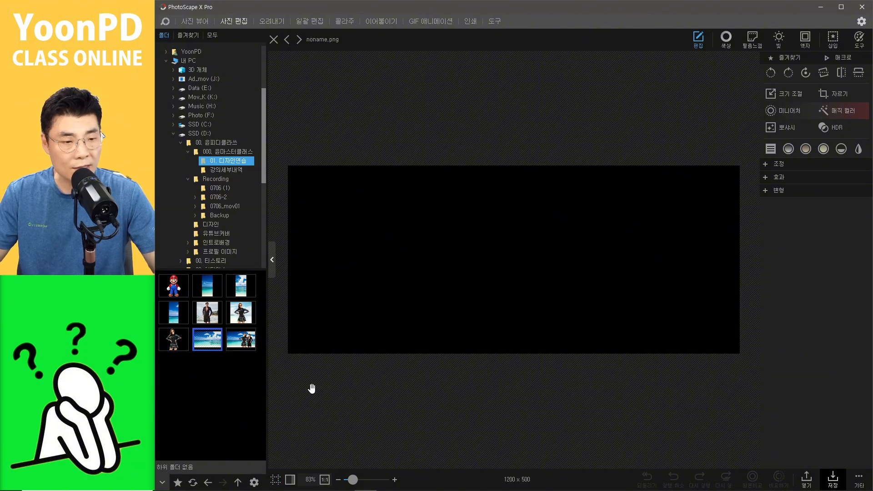
Step: Show a four-cell guide grid over the canvas
left_click(279, 480)
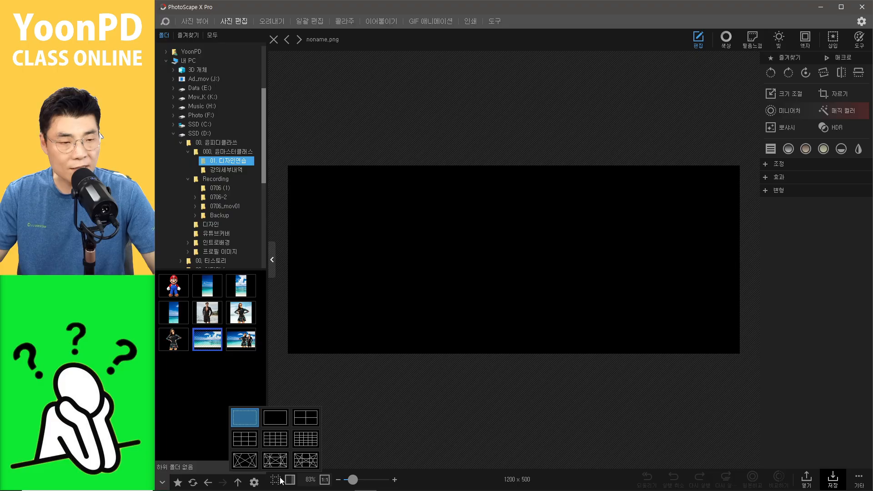
left_click(274, 417)
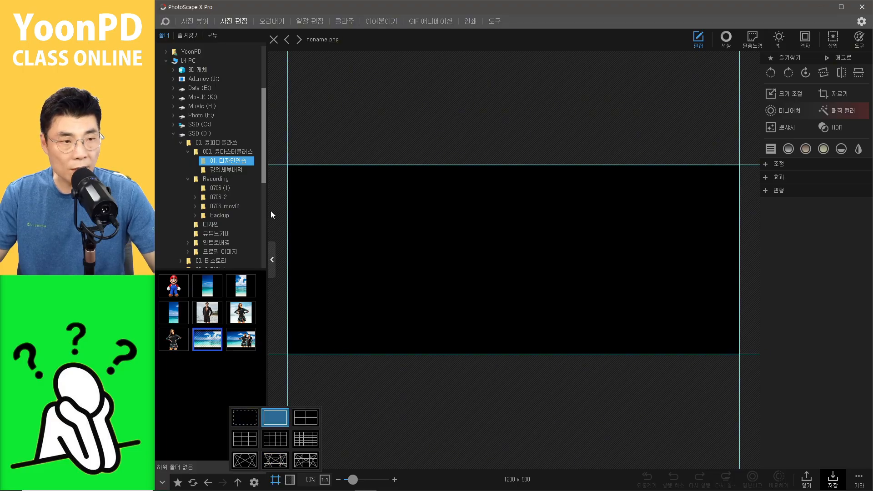
left_click(306, 418)
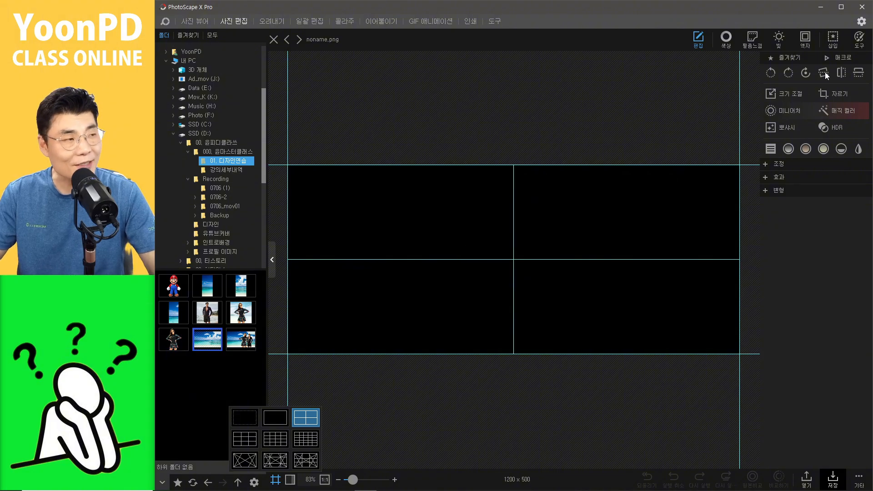
Step: Insert a text object, open the layers panel, and enlarge the text to size 360 centred on the canvas
left_click(835, 42)
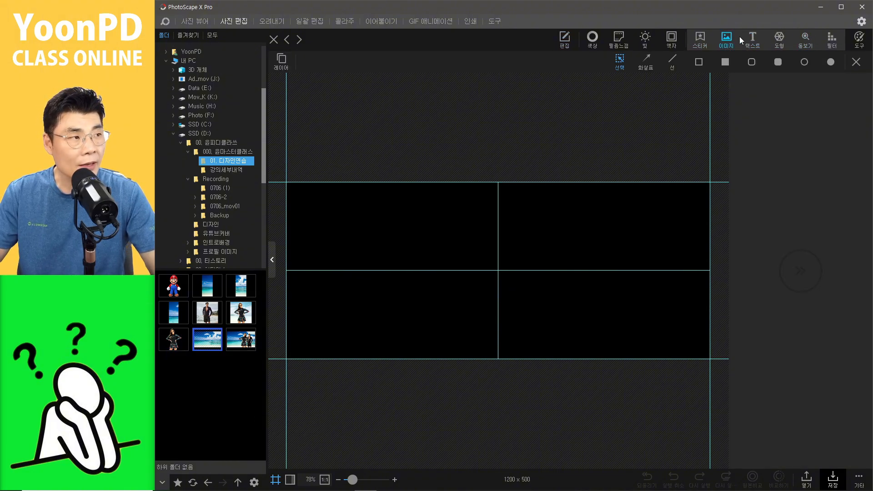
left_click(756, 41)
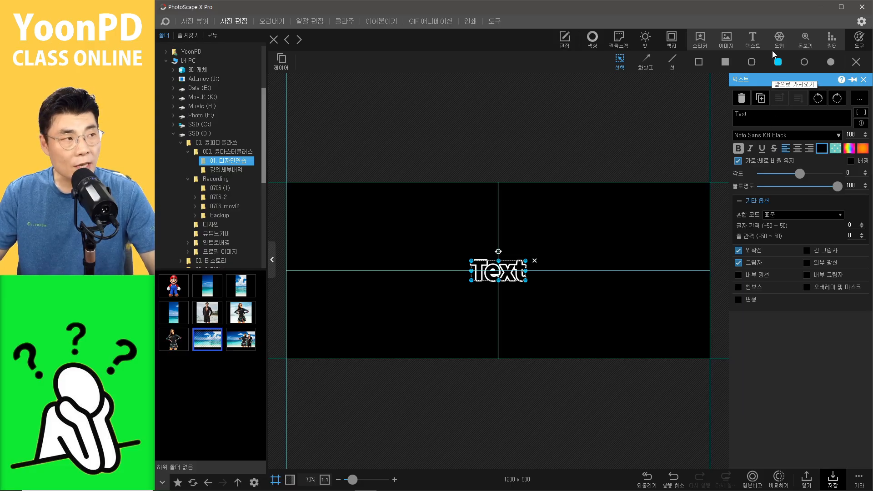
left_click(281, 60)
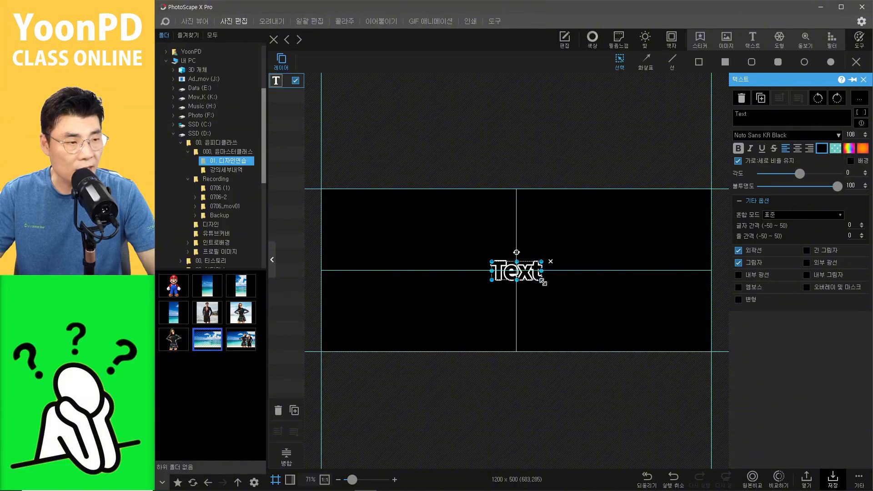
left_click_drag(542, 281, 663, 322)
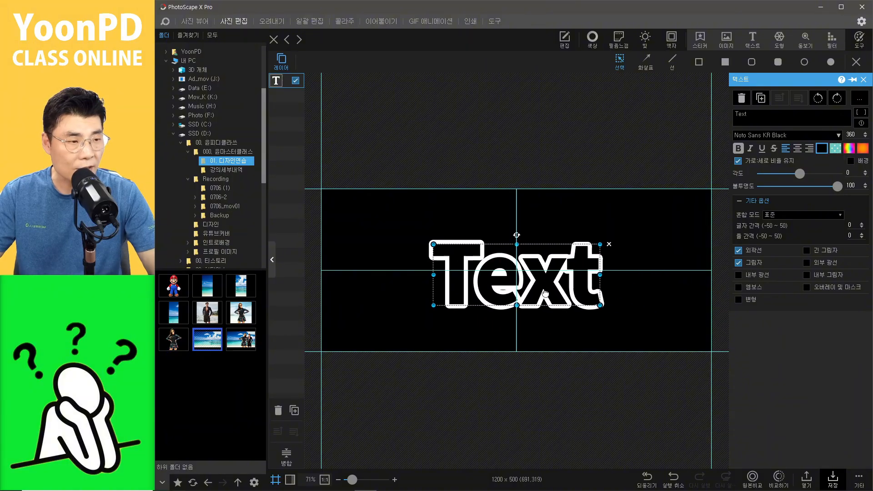
left_click_drag(545, 293, 560, 271)
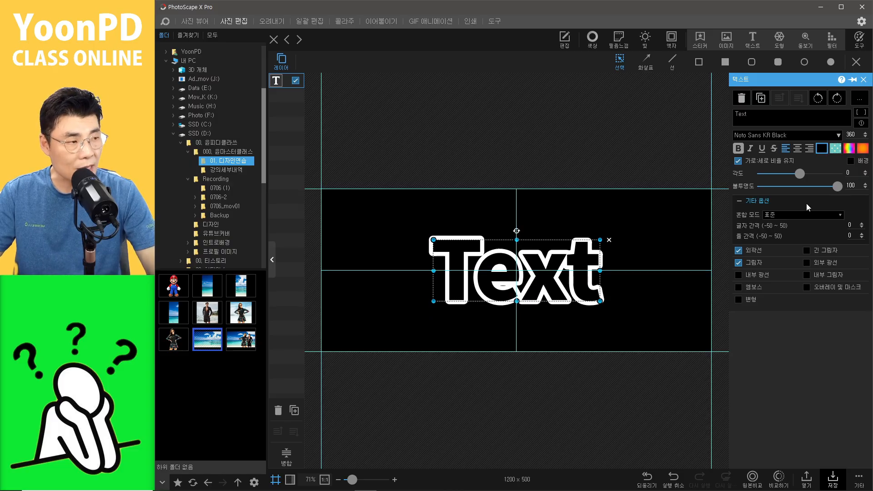
Step: Set the text colour to white and turn off its outline and shadow
left_click(823, 151)
left_click_drag(771, 185, 700, 174)
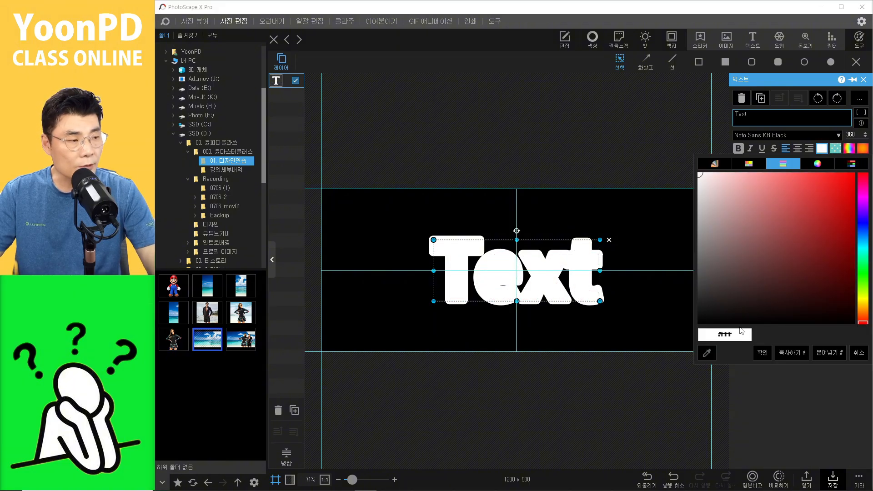
left_click(761, 355)
left_click(739, 250)
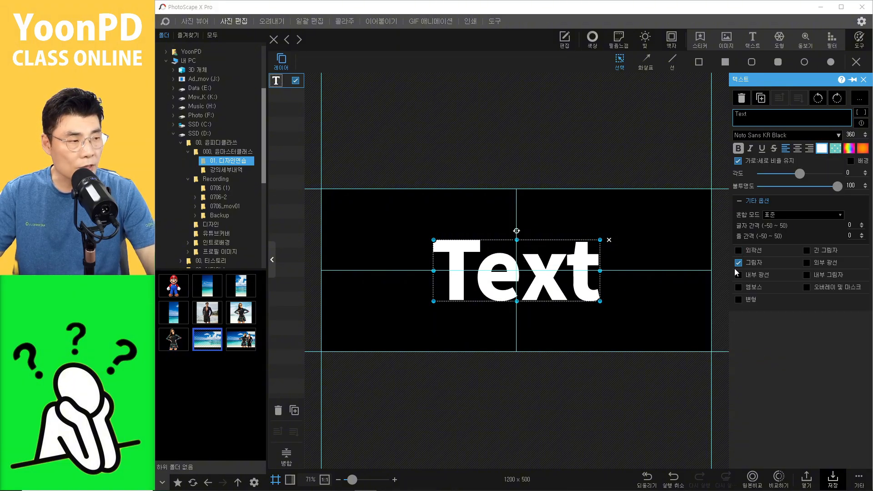
left_click(786, 369)
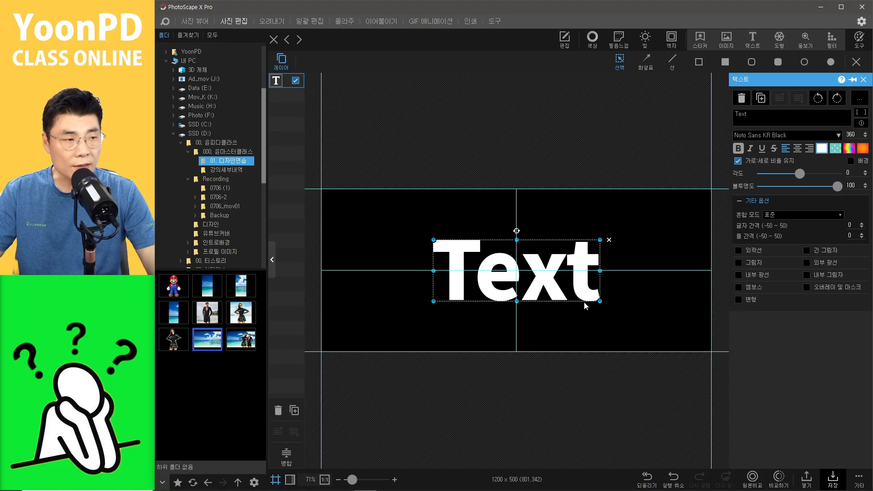
Step: Enlarge the text to size 456 and centre-align it
left_click_drag(599, 302, 644, 316)
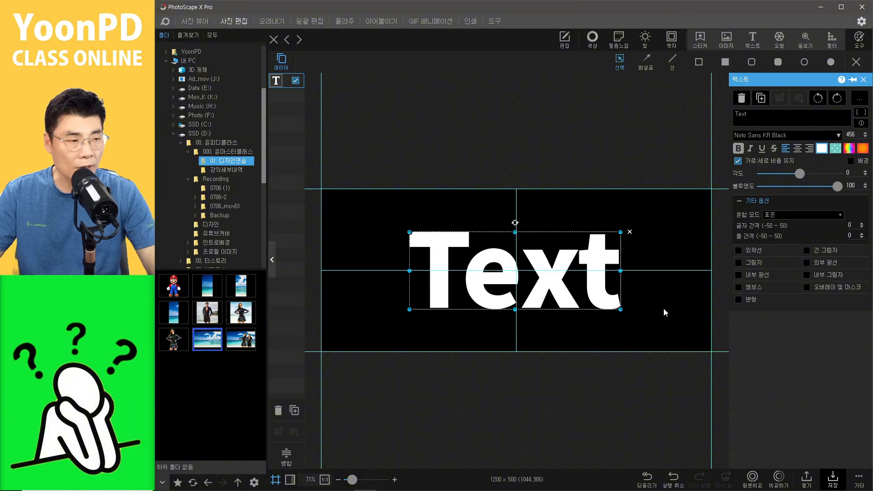
left_click(798, 150)
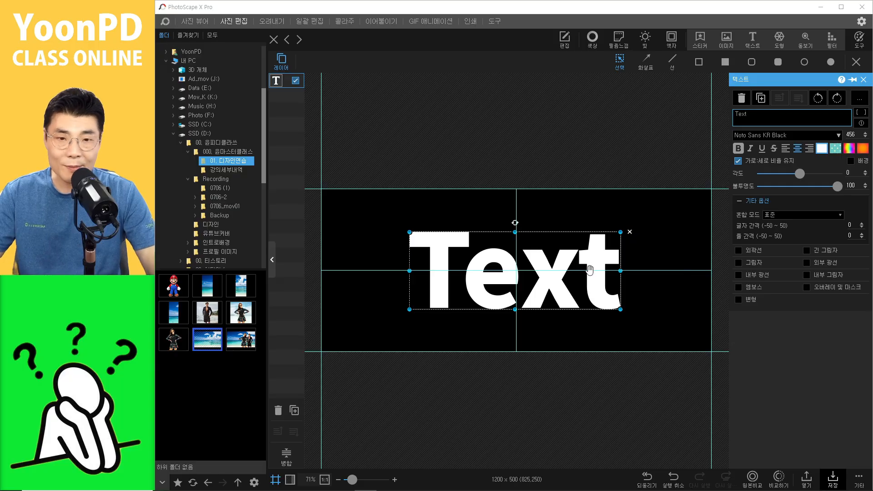
Step: Replace the placeholder text with 한국관
left_click_drag(761, 114, 659, 115)
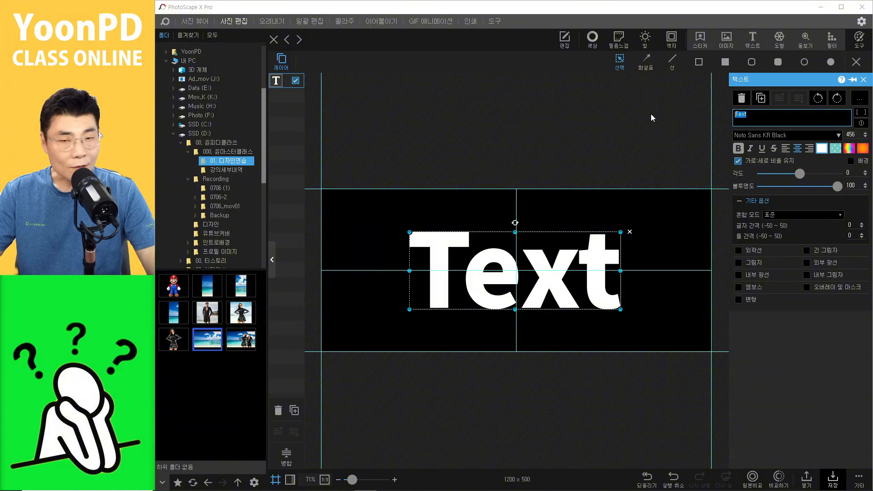
key("BackSpace")
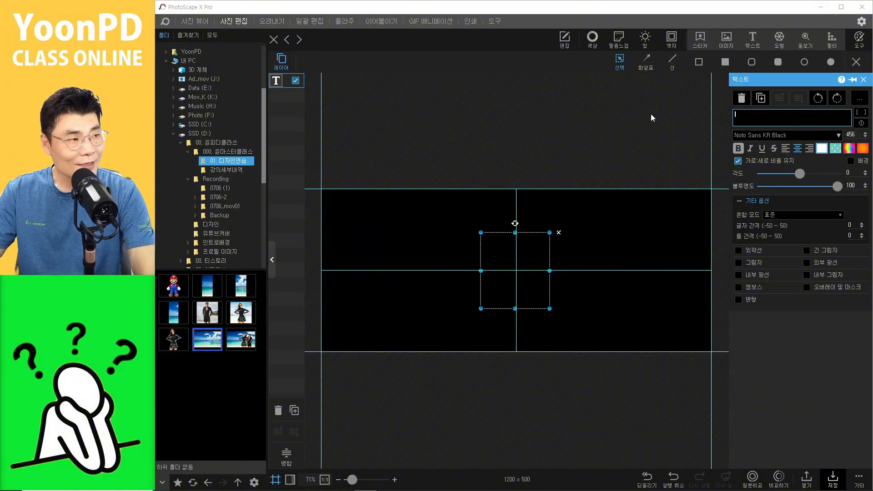
type("gksrnr")
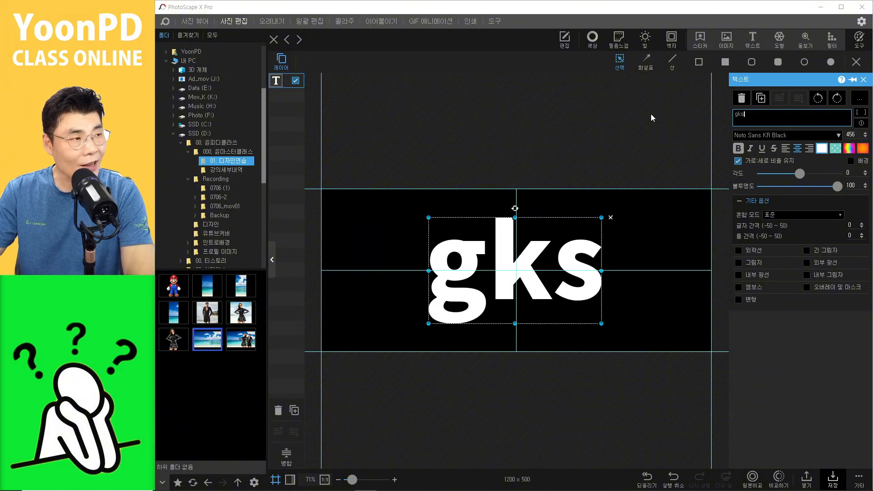
key("BackSpace")
key("BackSpace")
key("BackSpace")
key("BackSpace")
key("BackSpace")
key("BackSpace")
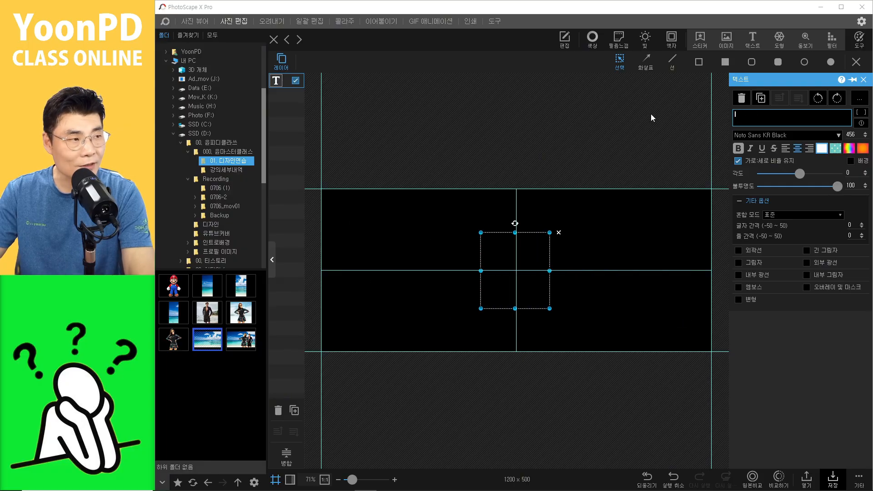
type("gksrnrrh")
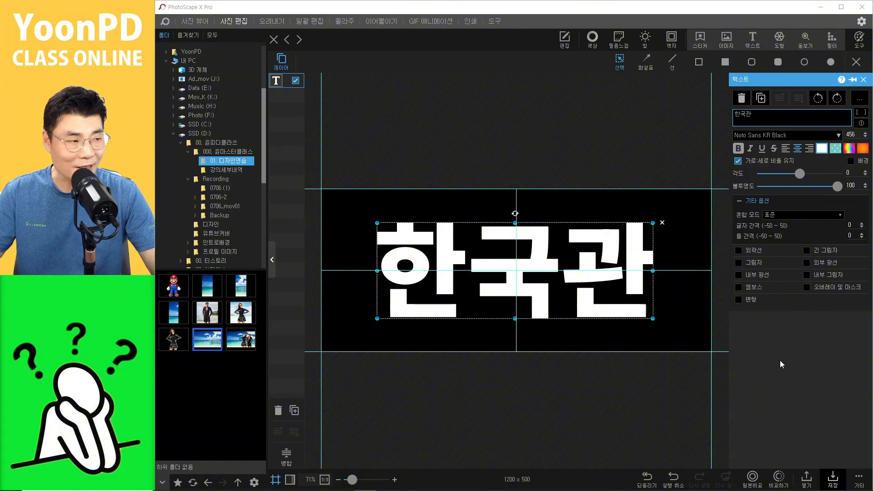
Step: Turn off bold for the 한국관 text
left_click(790, 372)
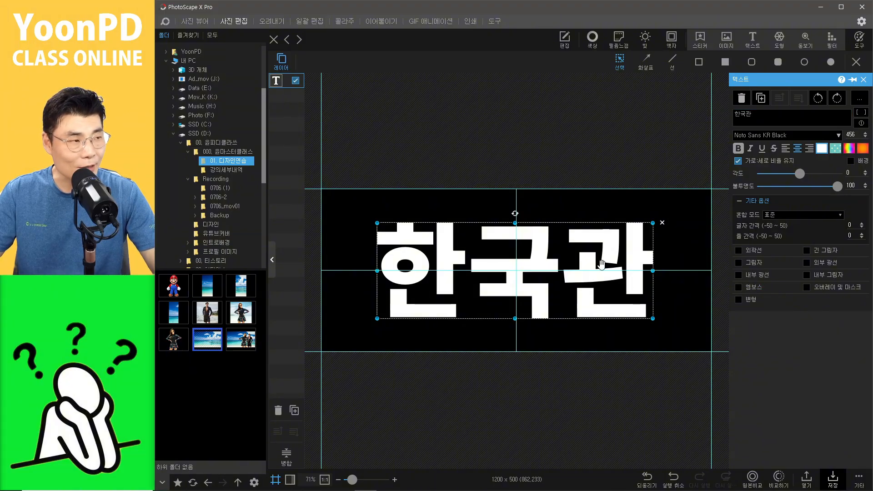
left_click(739, 148)
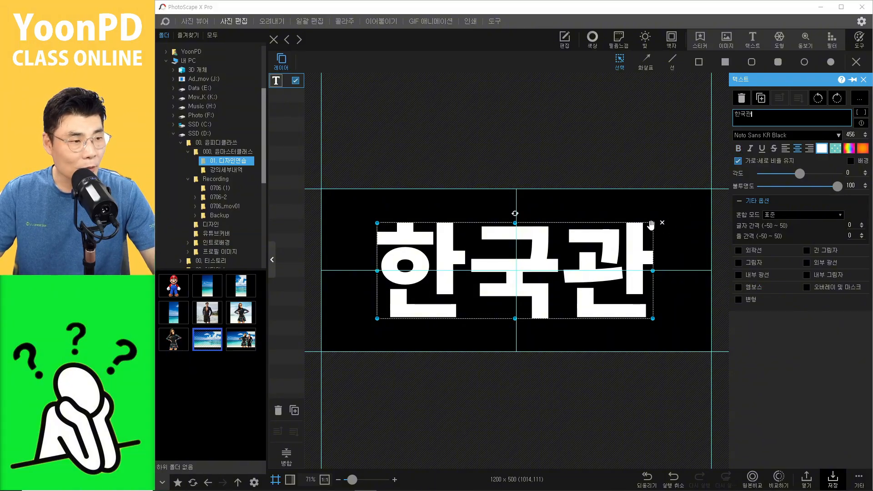
left_click(742, 384)
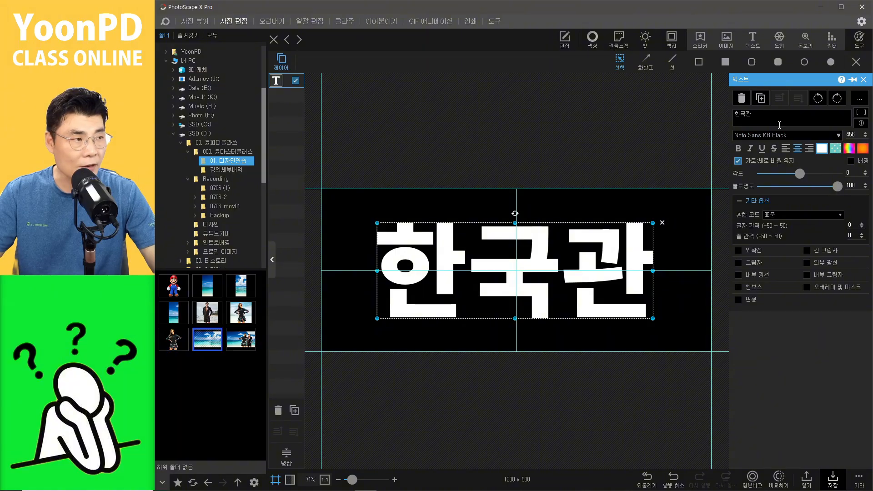
Step: Preview alternative fonts for the title from the font list, keeping Noto Sans KR Black
left_click(772, 137)
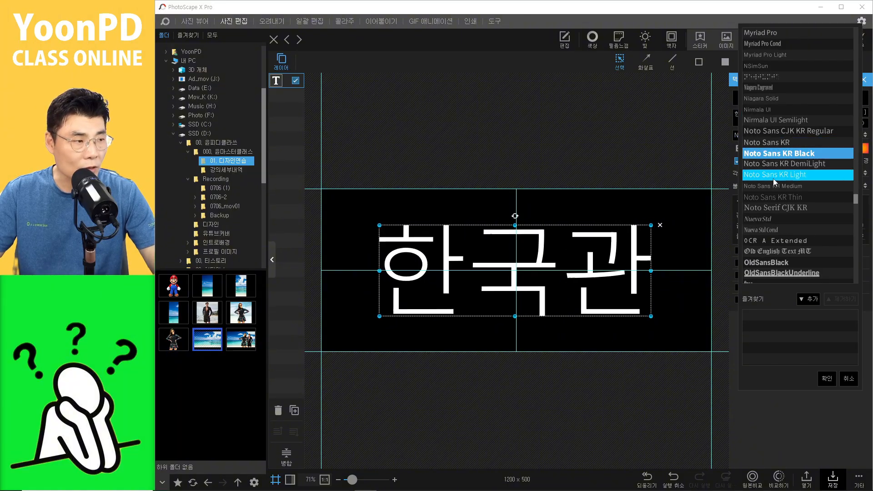
scroll(791, 145, "up", 2)
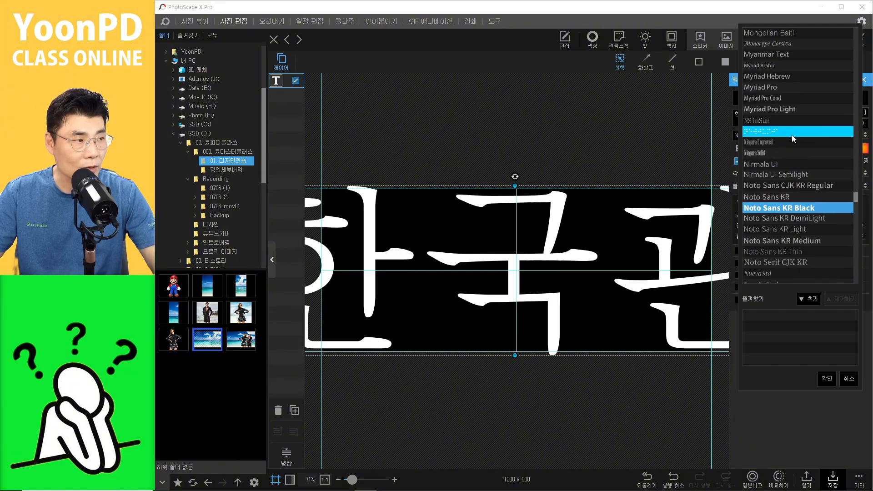
scroll(789, 111, "up", 4)
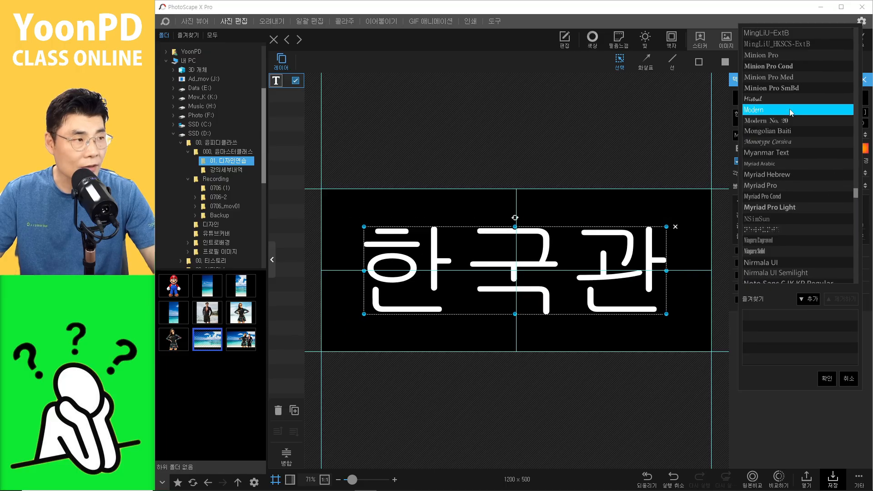
scroll(784, 92, "up", 3)
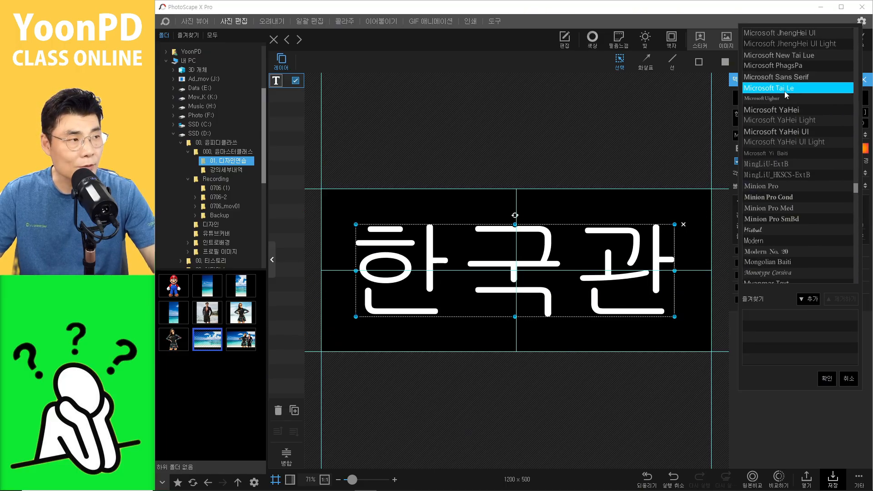
left_click_drag(857, 192, 848, 247)
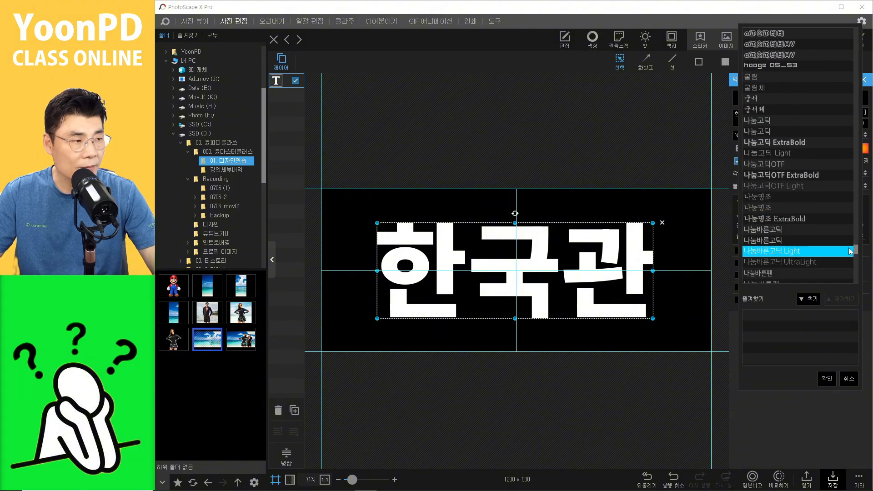
left_click(804, 229)
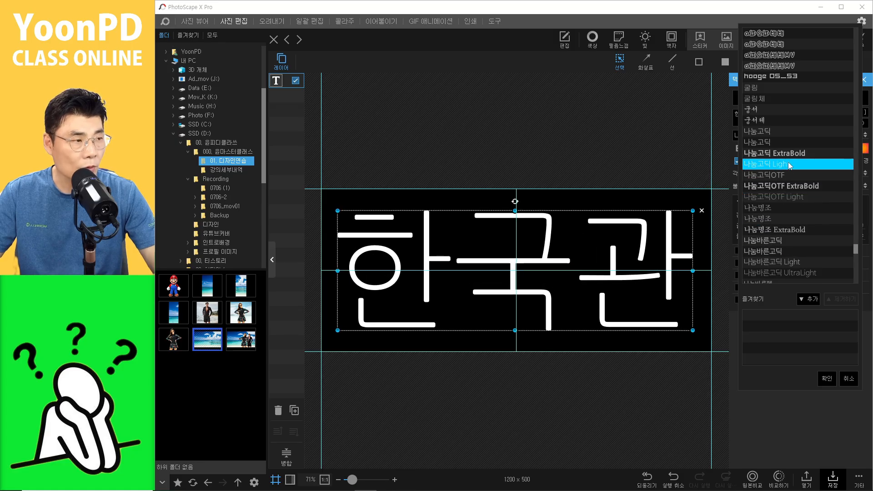
left_click(621, 404)
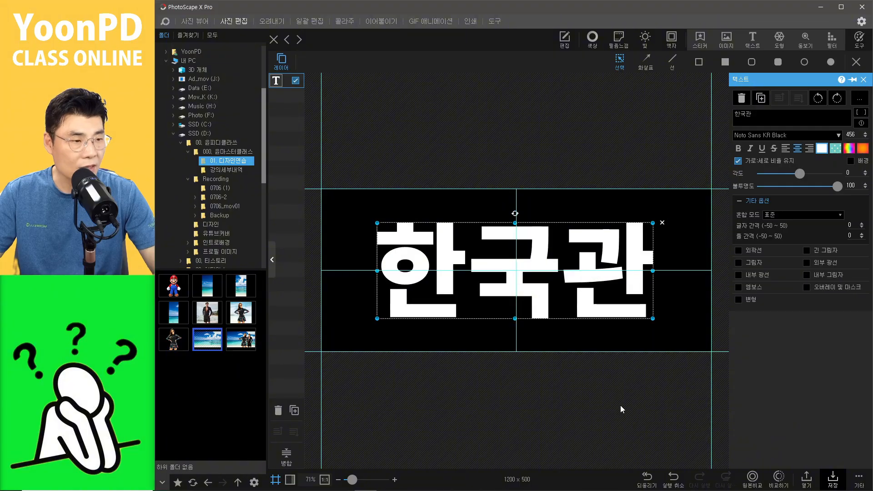
Step: Scale the title text down to size 415 and move it back to the banner's centre
left_click(620, 404)
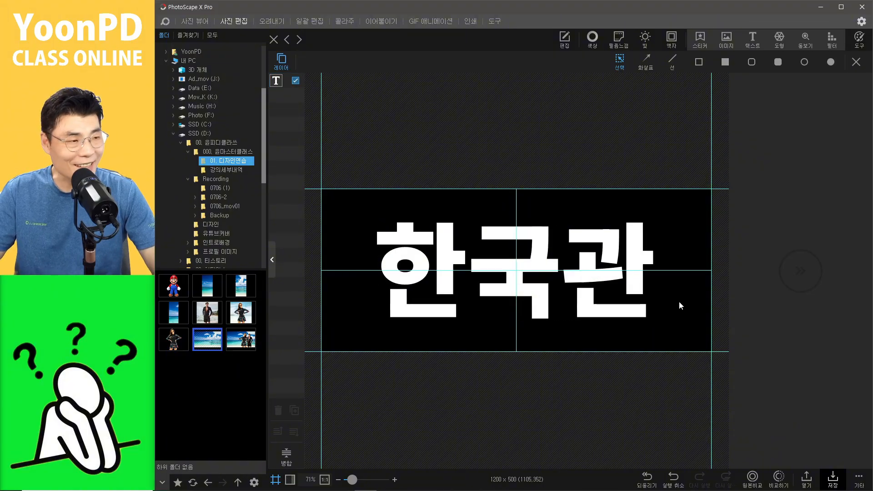
left_click(659, 266)
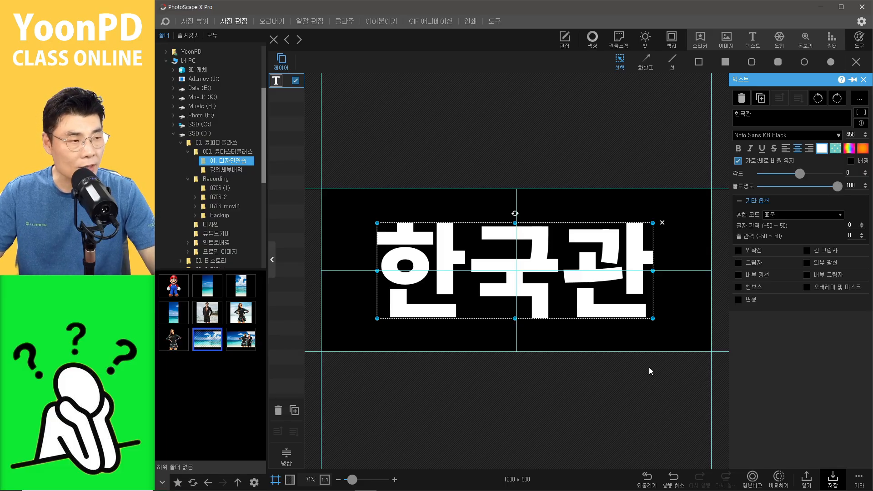
left_click_drag(653, 318, 628, 310)
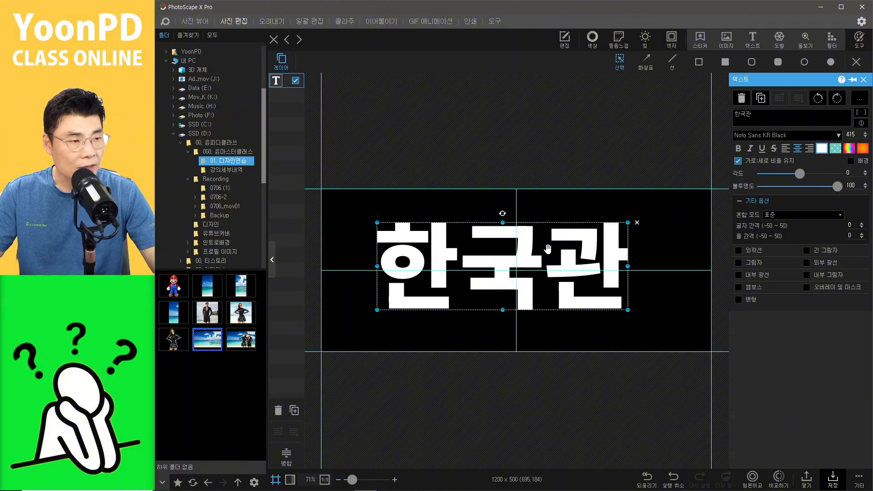
left_click_drag(549, 249, 562, 253)
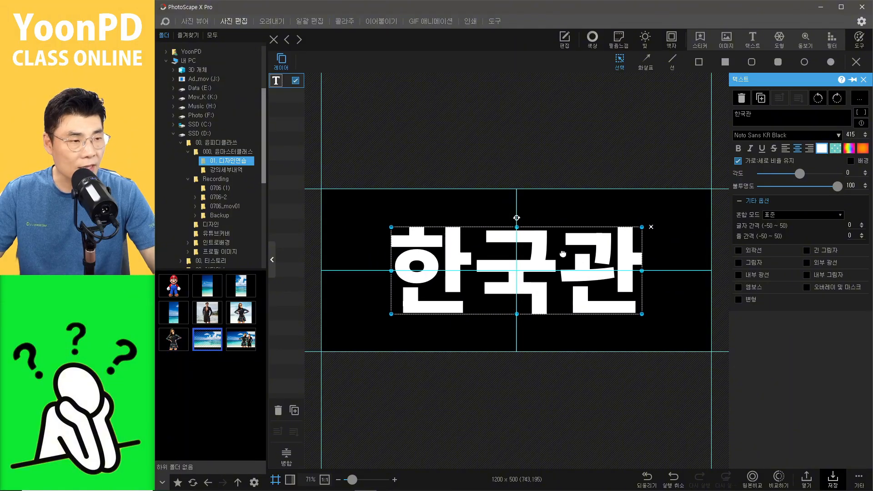
left_click(629, 395)
left_click(633, 288)
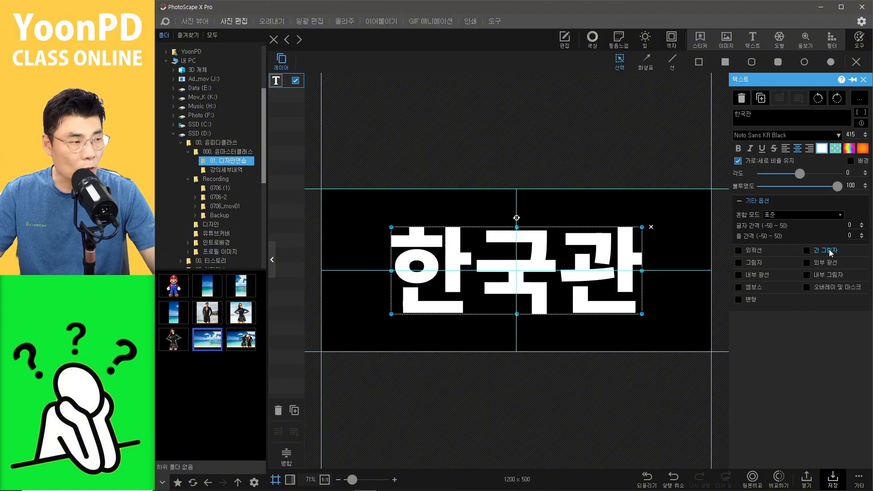
Step: Add an outer glow to the title text and set the glow colour to red
left_click(808, 264)
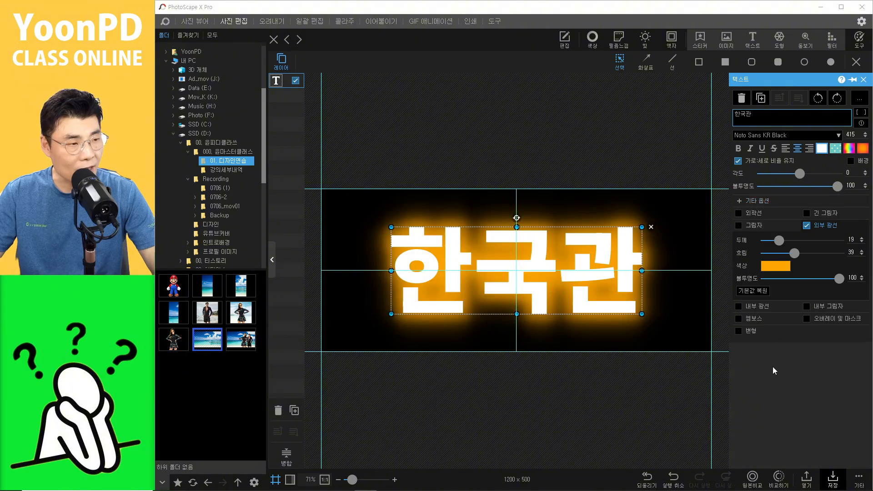
left_click(773, 268)
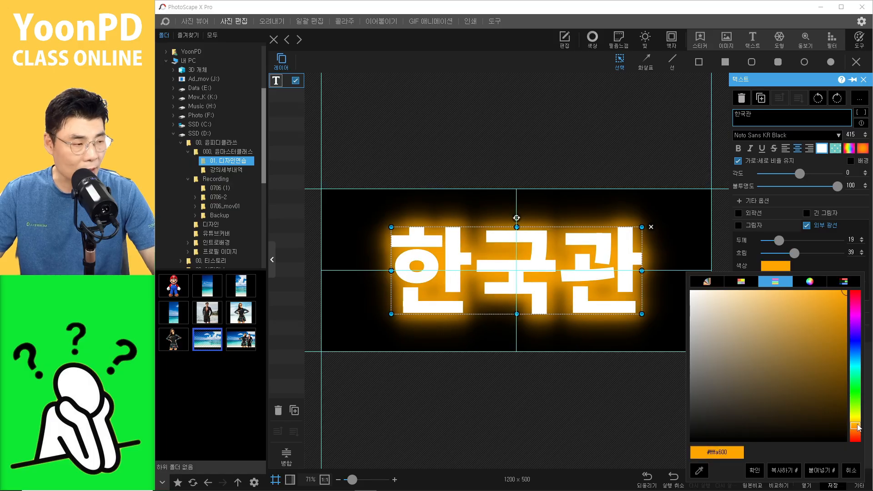
left_click_drag(858, 428, 855, 440)
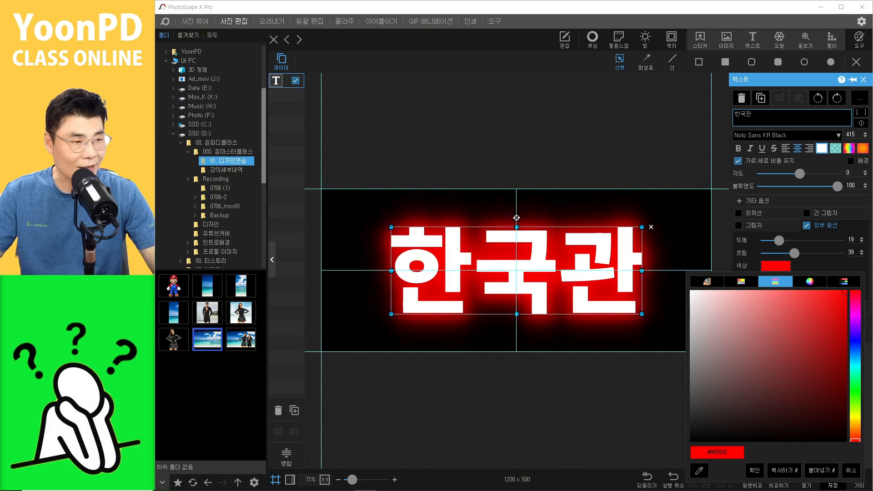
left_click(755, 470)
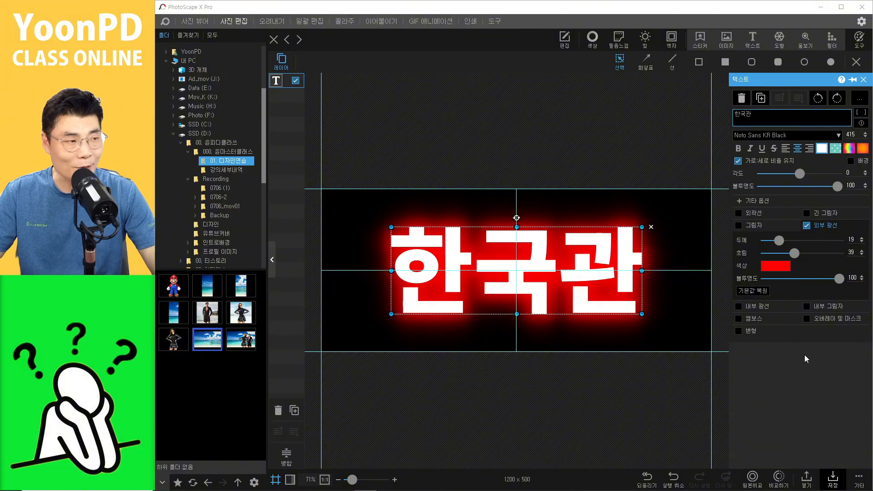
Step: Set the outer glow's thickness to 30, blur to 51 and opacity to 85
mouse_move(779, 241)
left_mouse_down()
mouse_move(794, 241)
mouse_move(787, 245)
left_mouse_up()
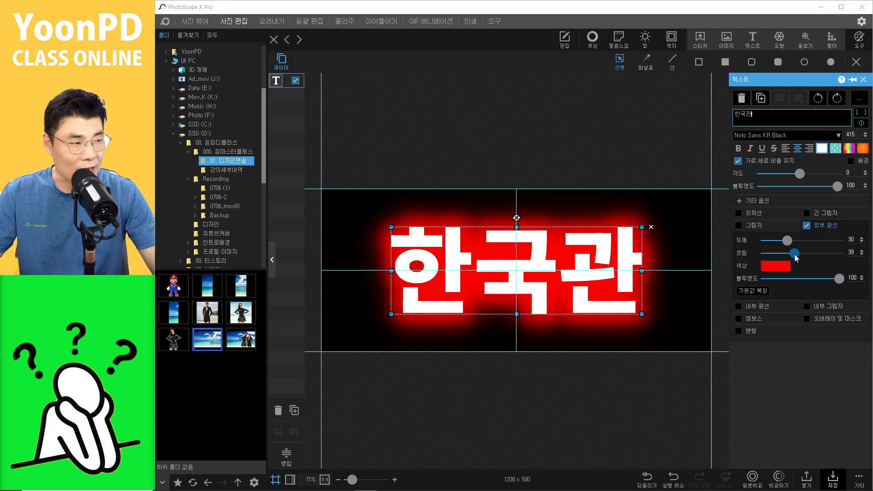
left_click_drag(811, 256, 799, 254)
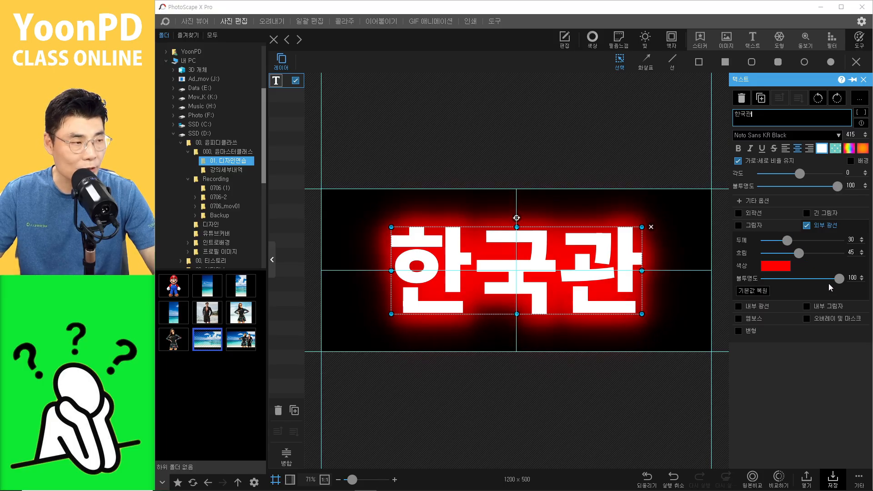
left_click_drag(839, 279, 829, 279)
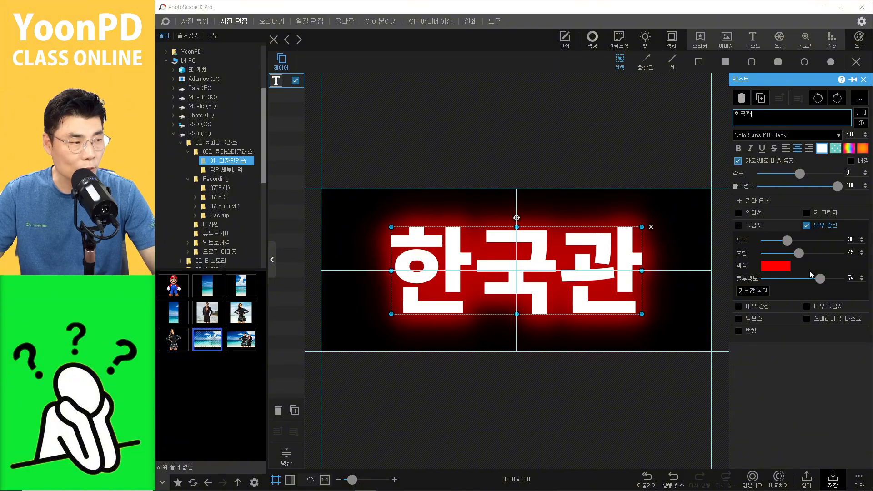
left_click_drag(799, 253, 828, 278)
left_click(623, 403)
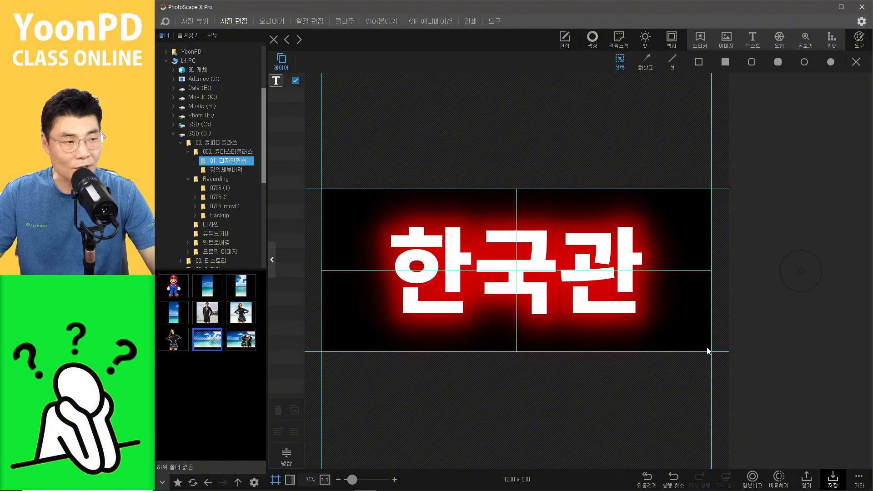
left_click(621, 272)
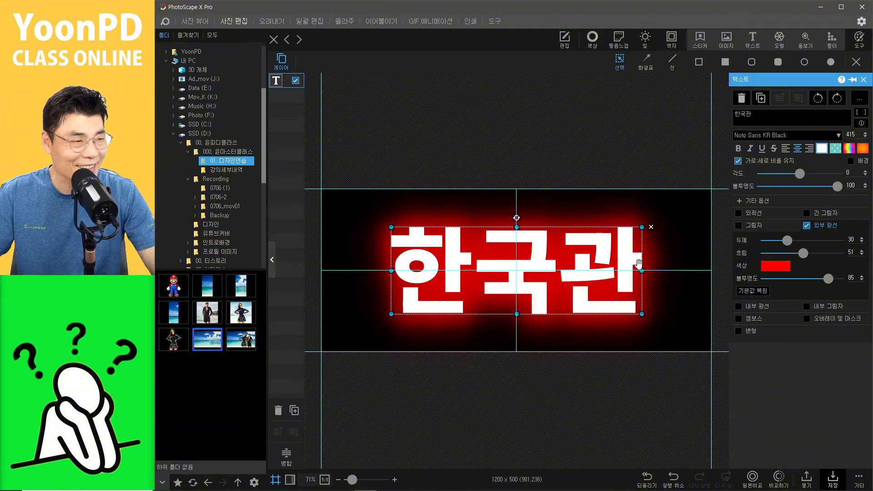
left_click(609, 246)
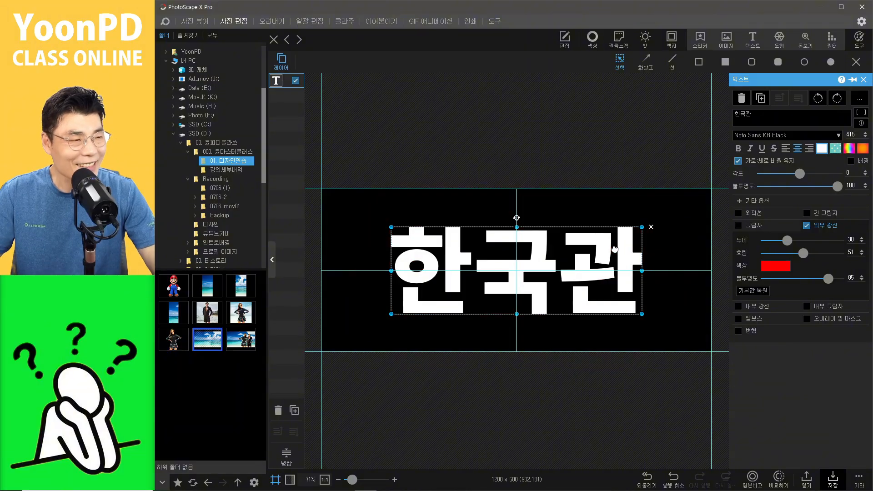
left_click(834, 479)
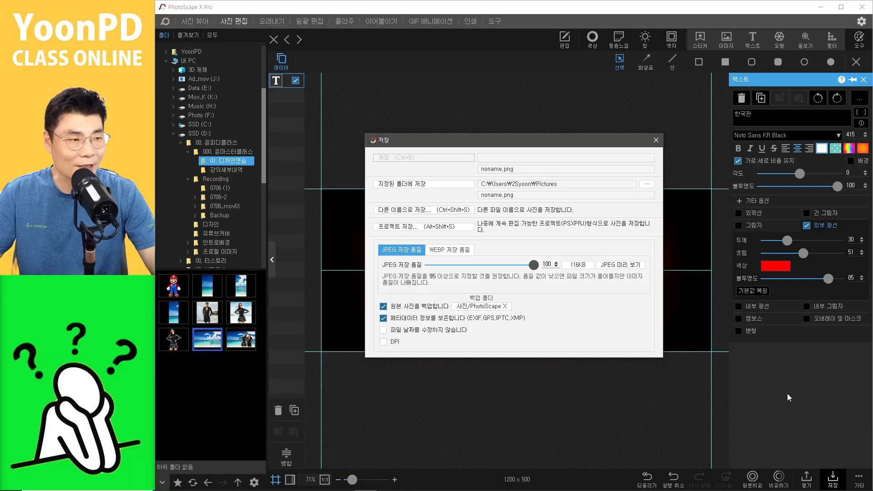
left_click(655, 140)
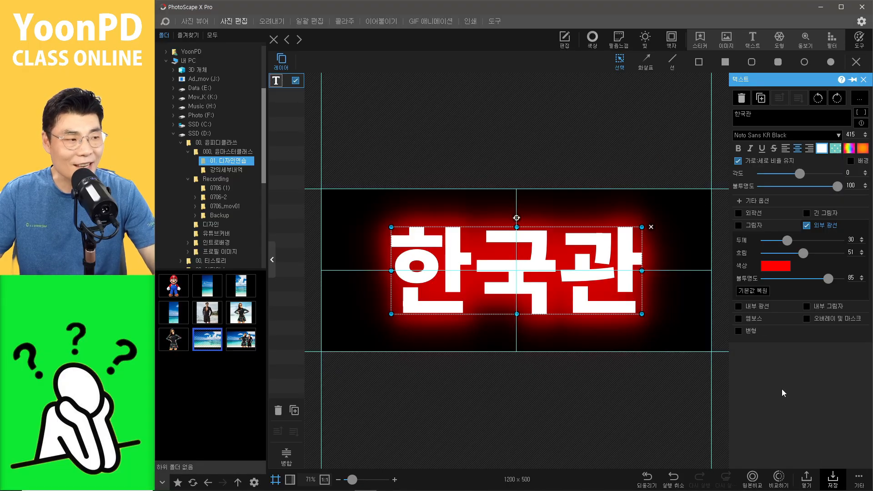
Step: Copy the red-glow banner to the clipboard and paste it as a frame in GIF Animation
left_click(862, 482)
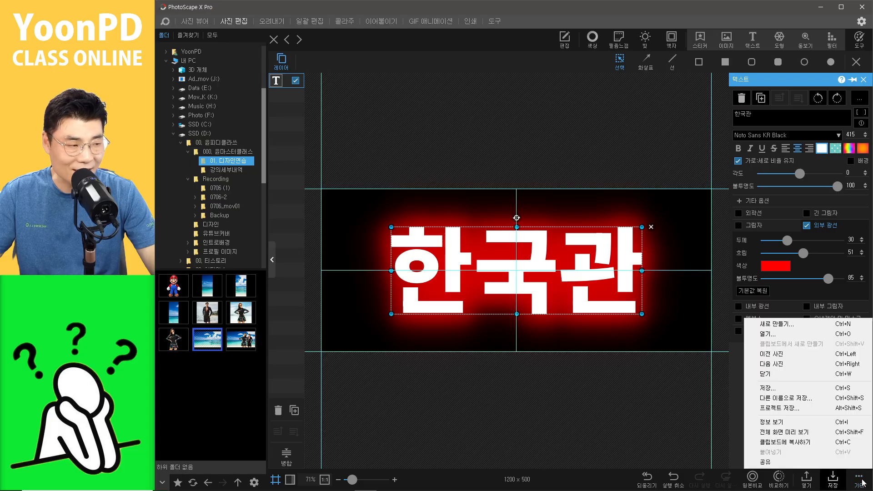
left_click(796, 445)
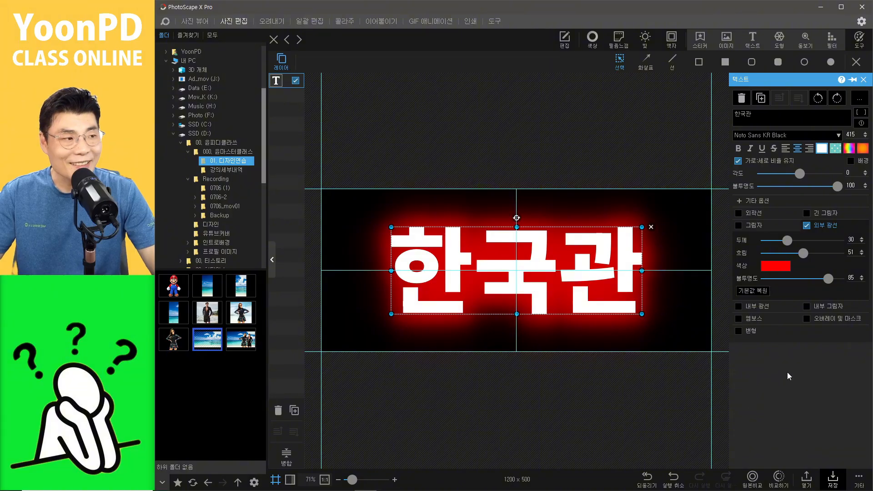
left_click(432, 21)
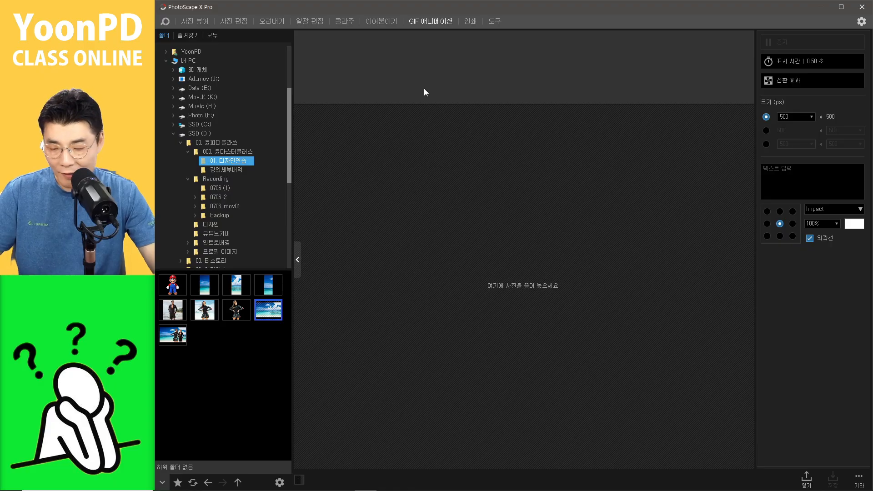
key("ctrl+v")
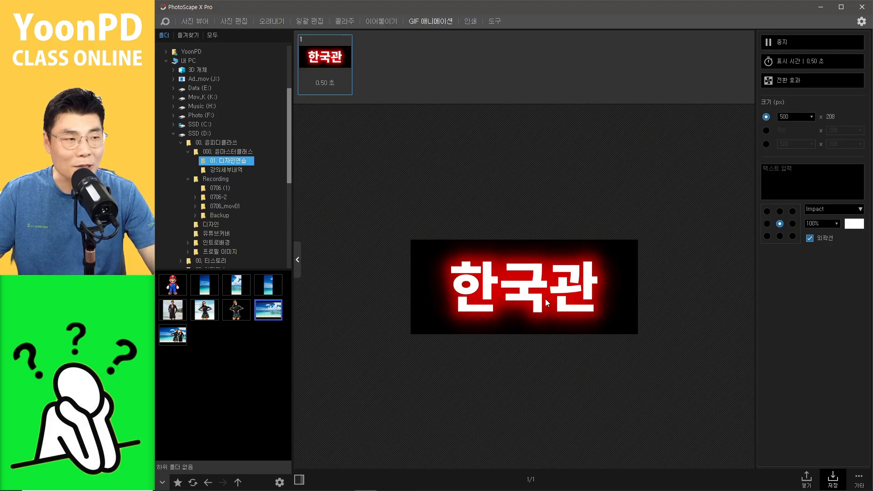
Step: Set the GIF animation width to 1200 px
double_click(789, 117)
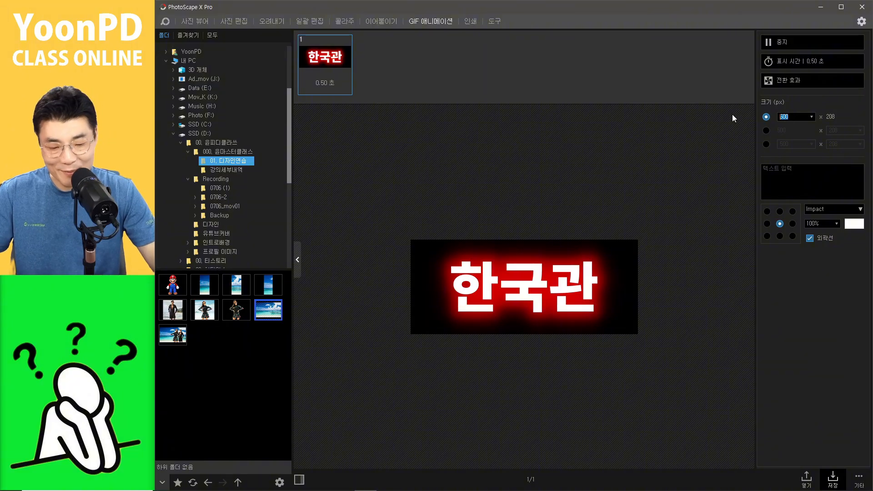
type("1200")
key("Return")
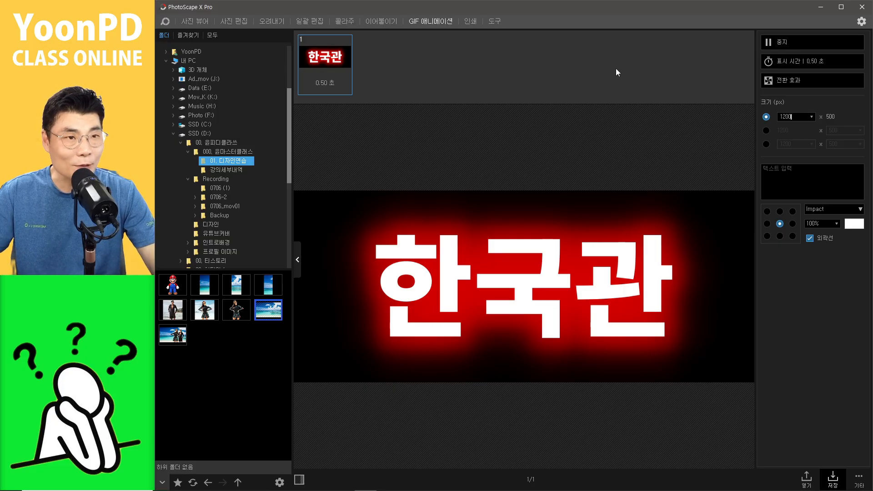
Step: Return to the photo editor and change the title's outer glow colour to green
left_click(238, 23)
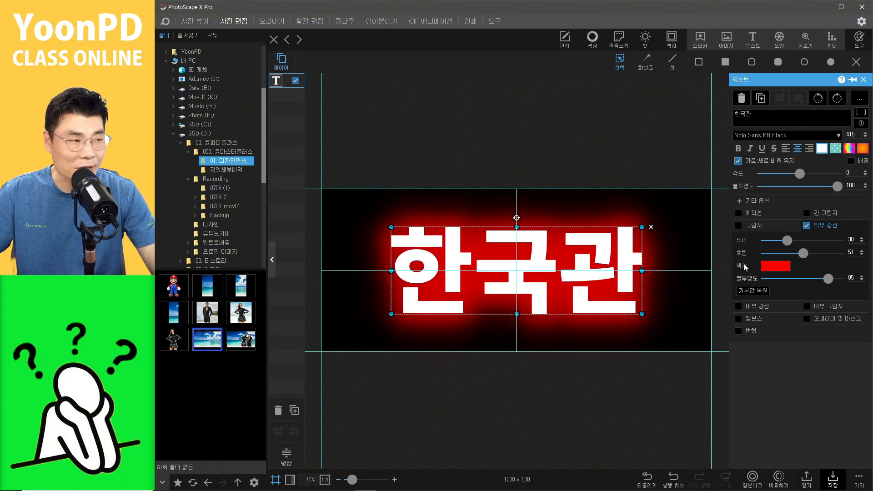
left_click(778, 271)
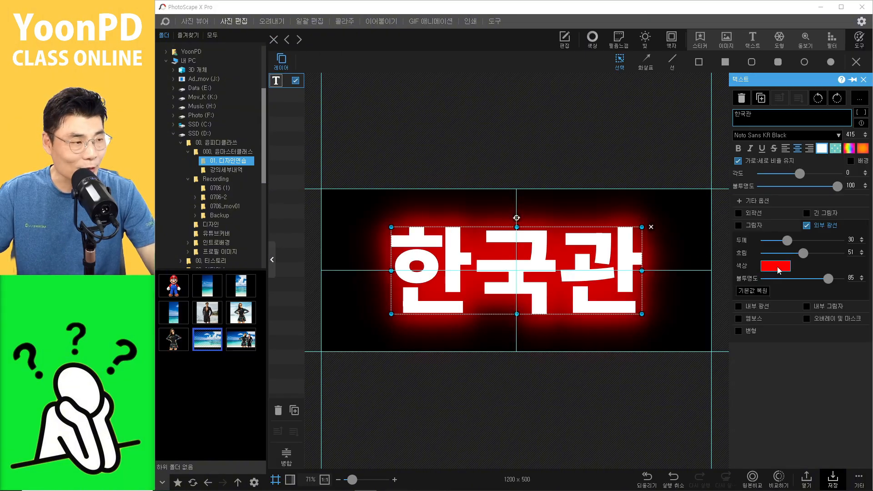
left_click(855, 389)
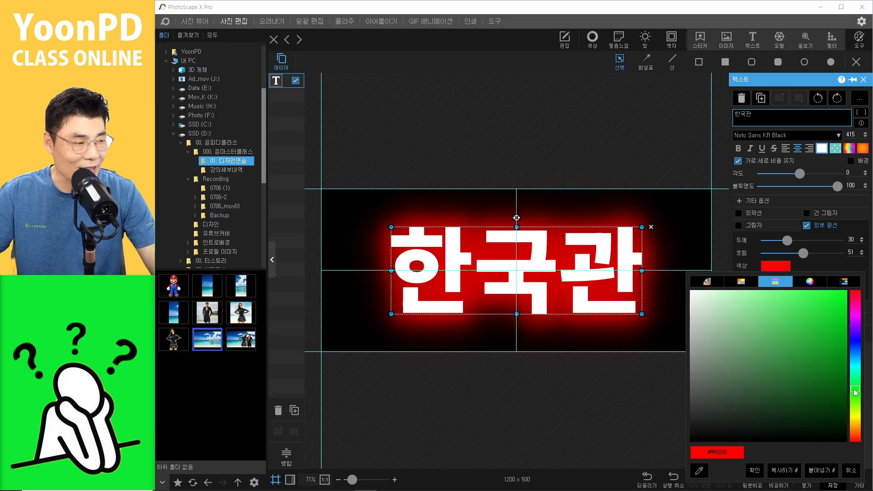
left_click(754, 470)
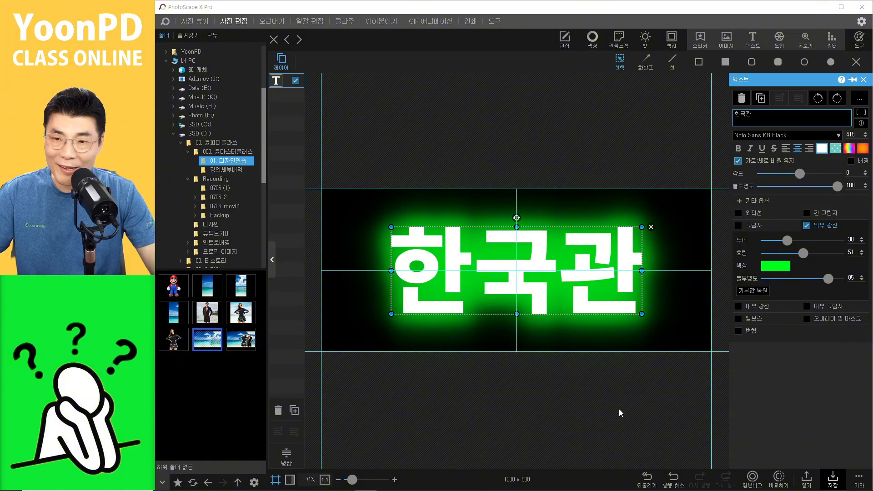
Step: Copy the green-glow banner to the clipboard and paste it as a new frame in GIF Animation
left_click(859, 482)
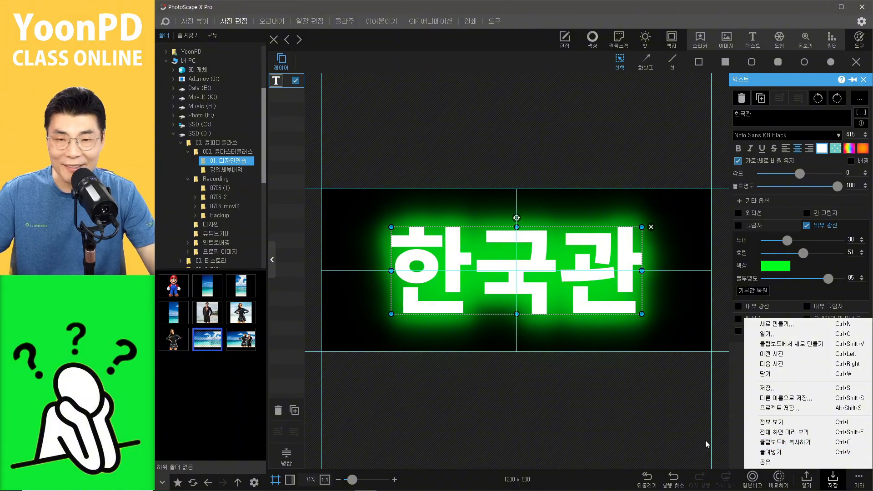
left_click(655, 439)
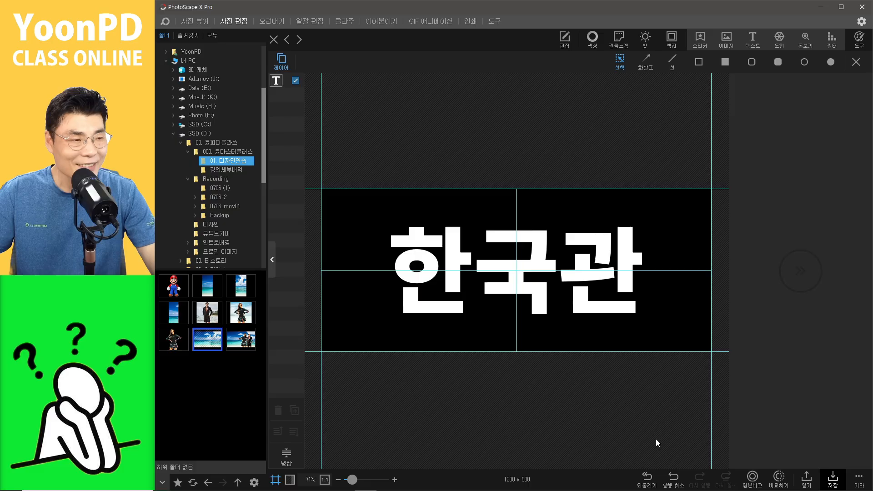
left_click(858, 481)
left_click(808, 445)
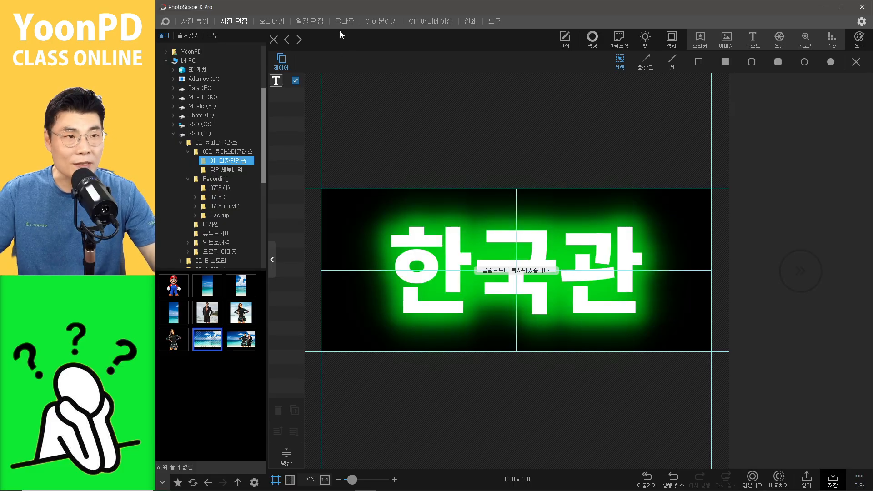
left_click(435, 21)
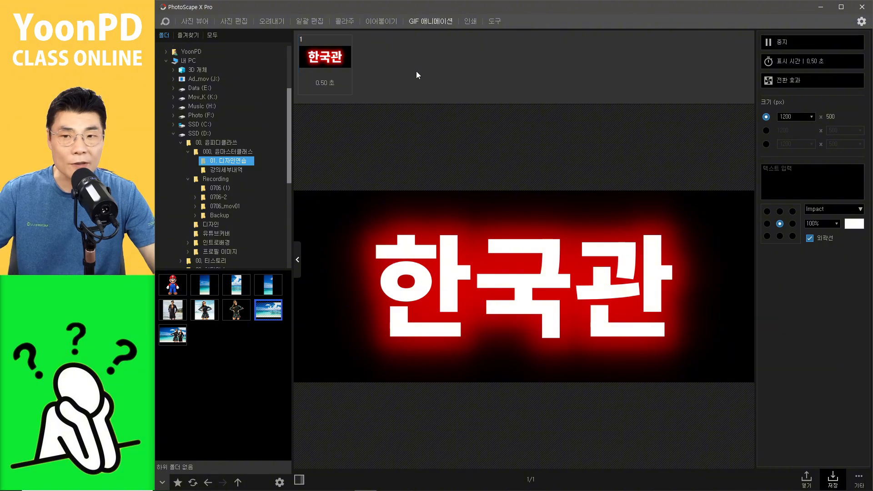
key("ctrl+v")
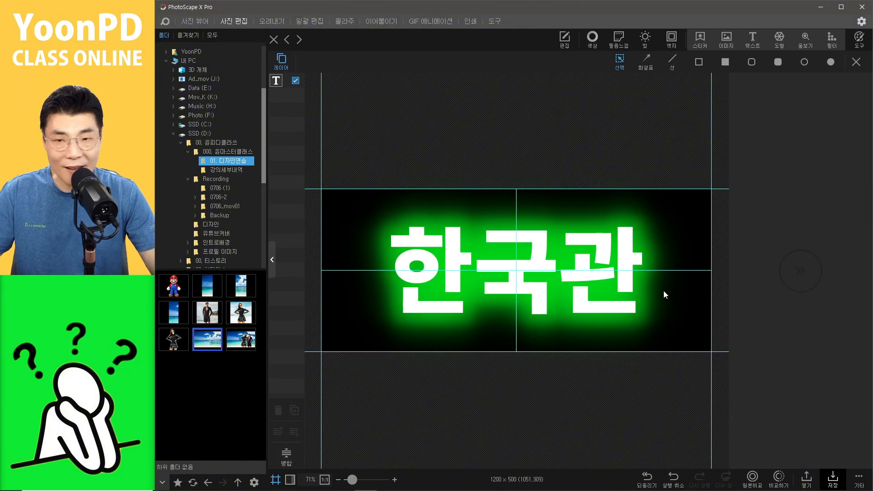
Step: Back in the photo editor, change the title's outer glow colour to magenta and its thickness to 29
left_click(599, 288)
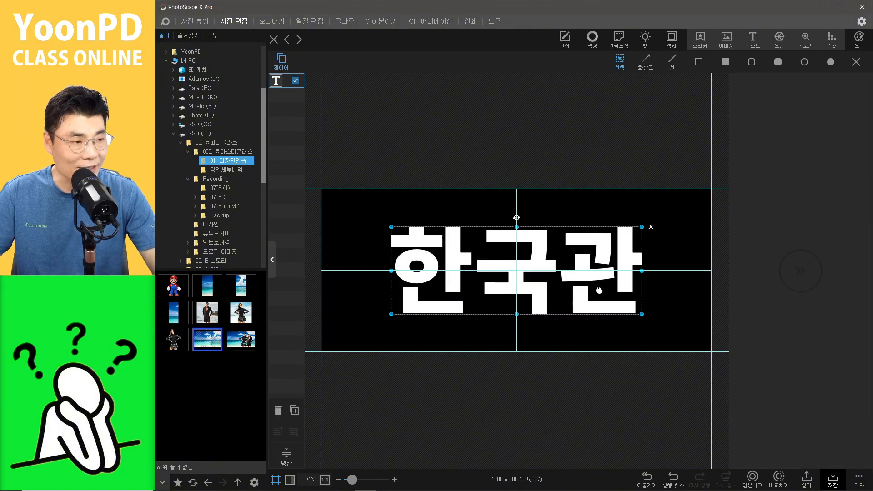
left_click(780, 269)
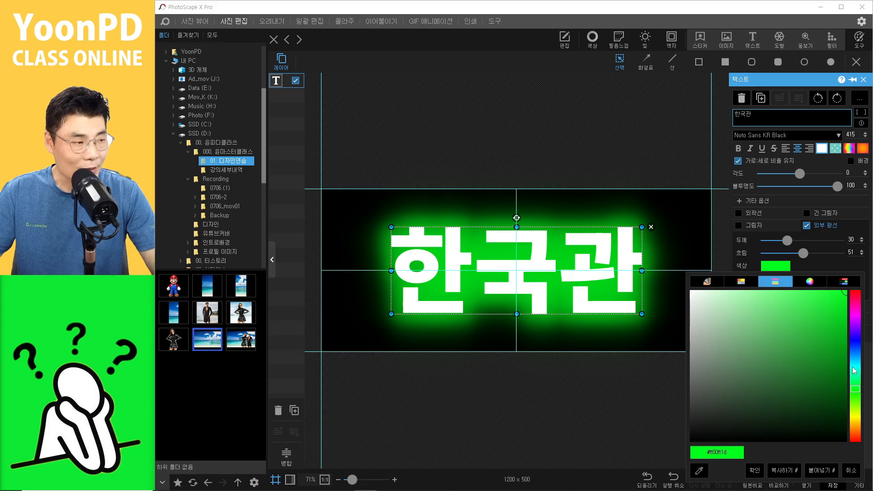
mouse_move(855, 392)
left_mouse_down()
mouse_move(856, 416)
mouse_move(864, 271)
left_mouse_up()
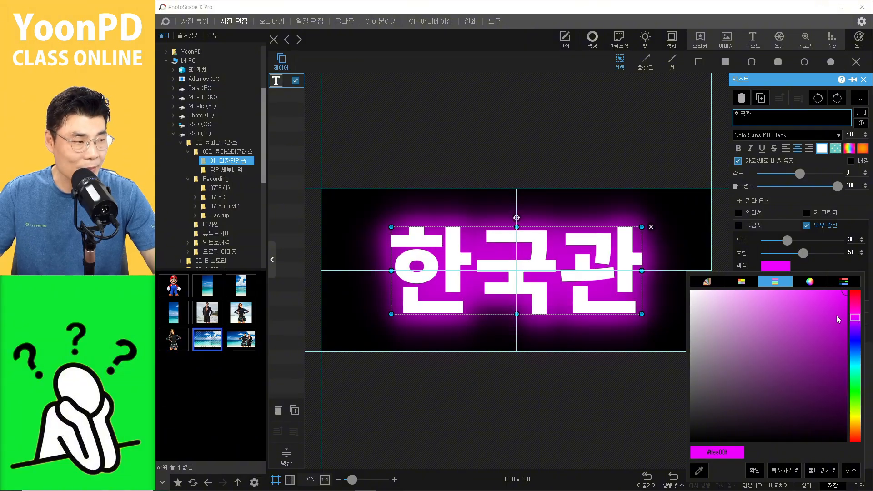
mouse_move(855, 318)
left_mouse_down()
mouse_move(859, 304)
mouse_move(856, 310)
left_mouse_up()
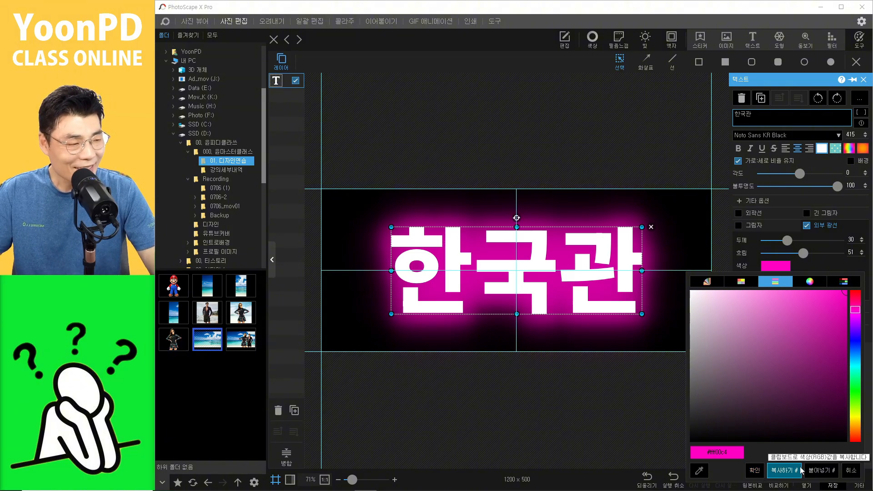
left_click(754, 470)
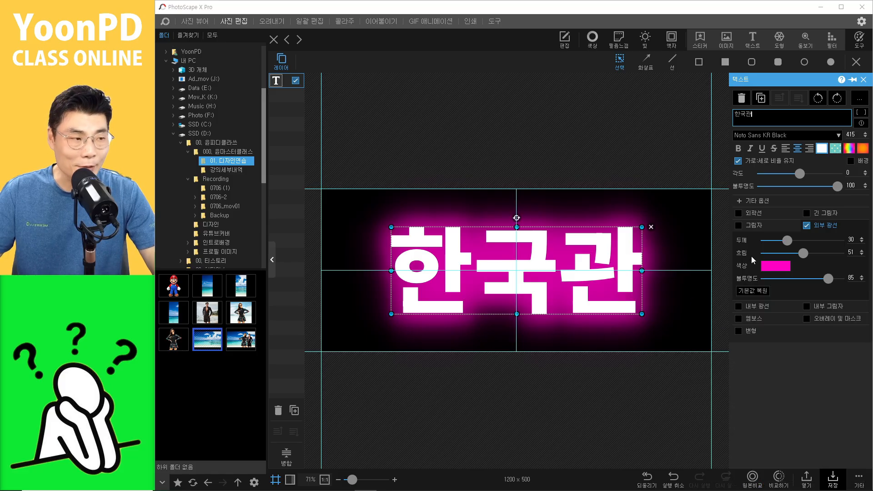
left_click_drag(787, 239, 785, 241)
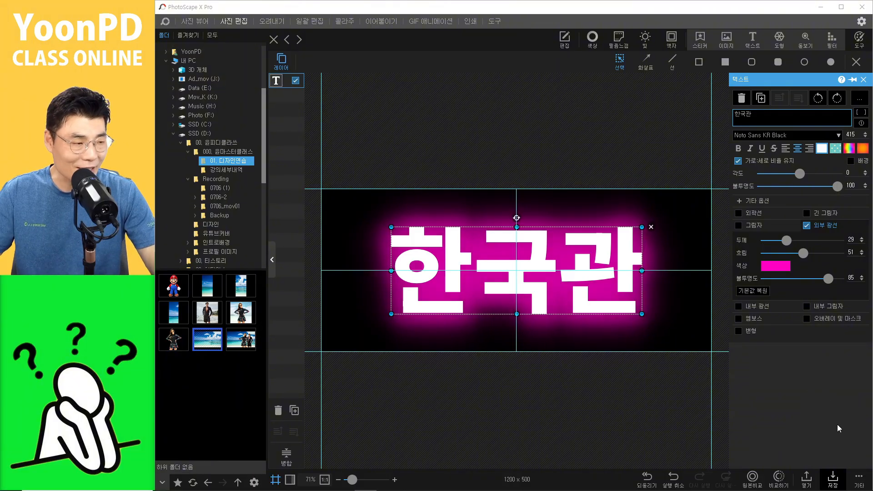
Step: Copy the magenta-glow banner and paste it as the third frame in GIF Animation
left_click(863, 481)
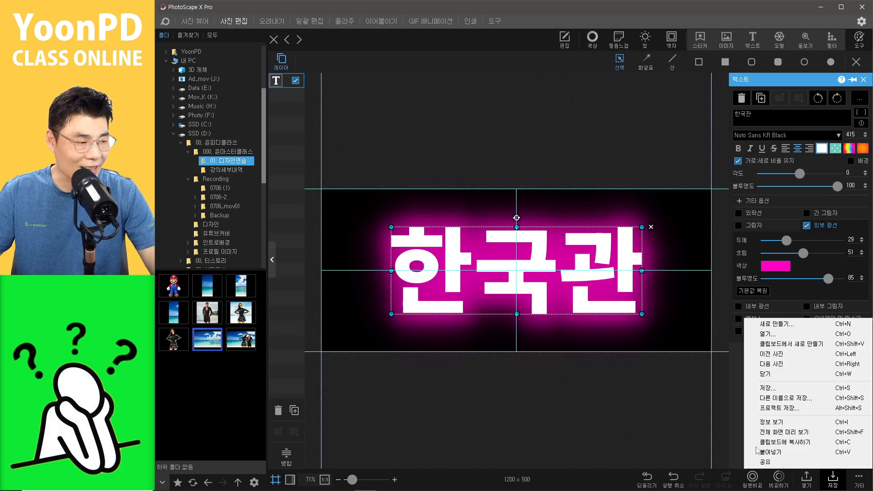
left_click(659, 434)
left_click(612, 301)
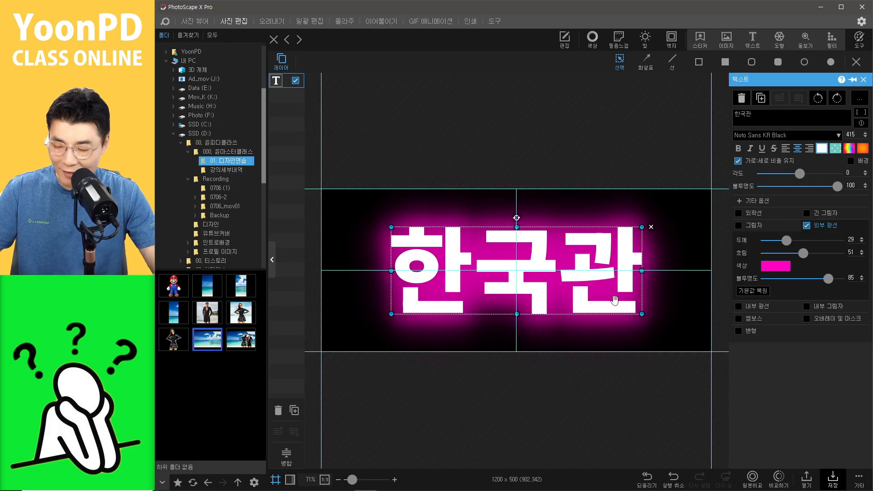
key("ctrl+c")
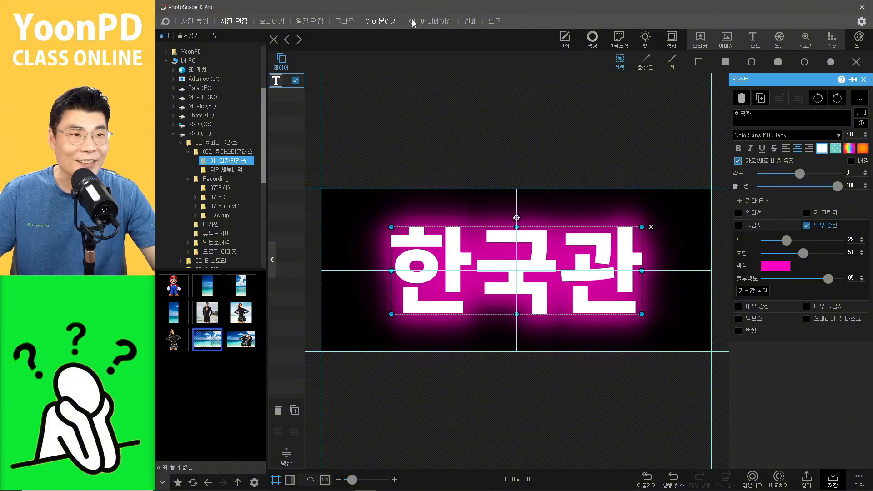
left_click(434, 22)
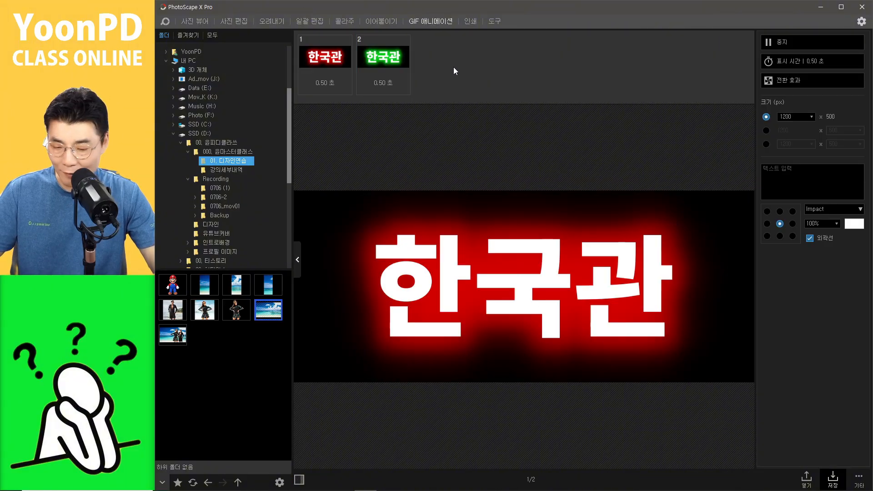
key("ctrl+v")
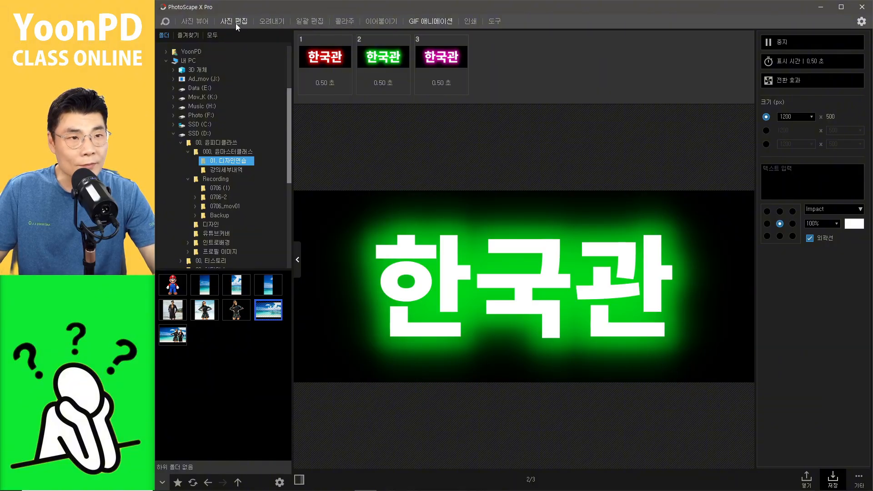
Step: Restyle the title's outer glow in yellow with opacity 93 and blur 72
left_click(234, 21)
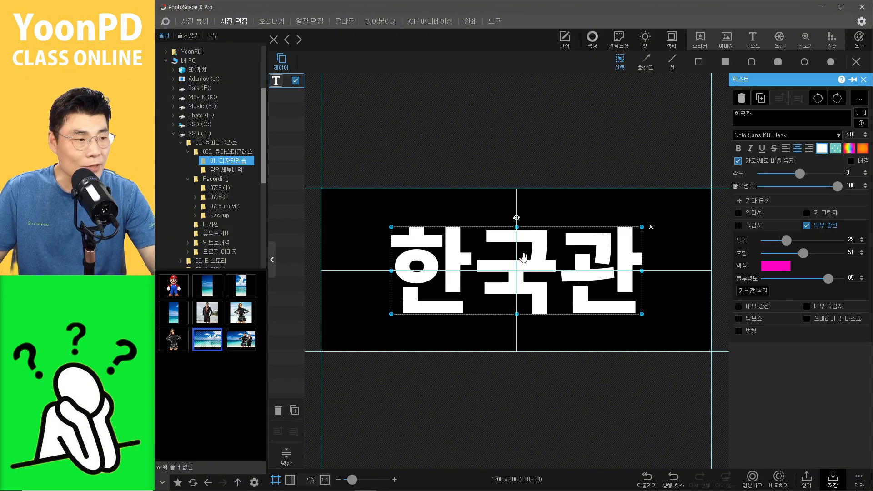
left_click(776, 268)
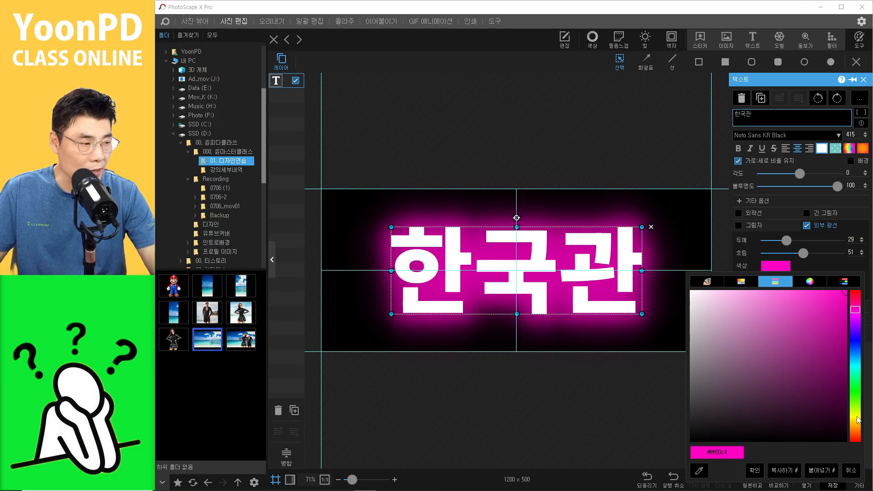
left_click(855, 416)
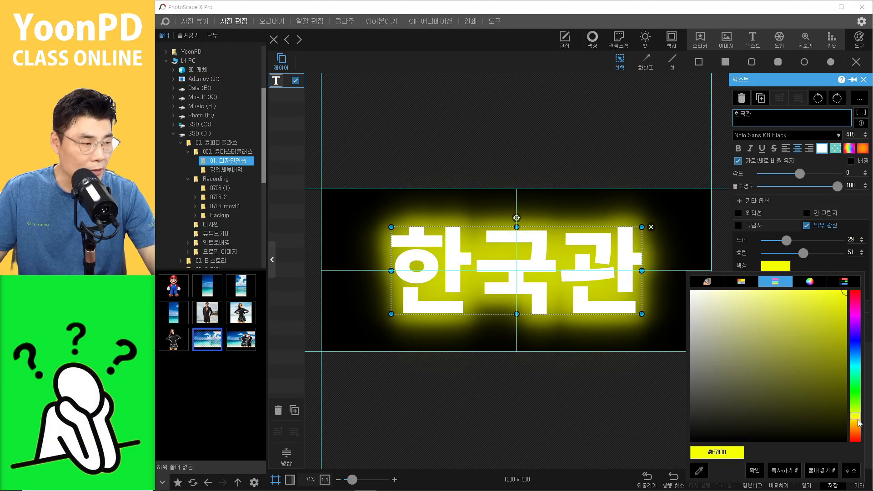
left_click(858, 423)
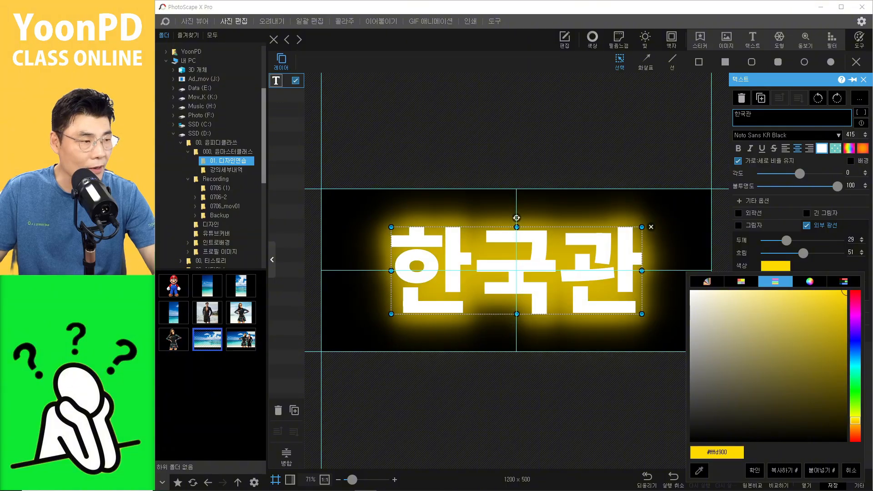
left_click(755, 470)
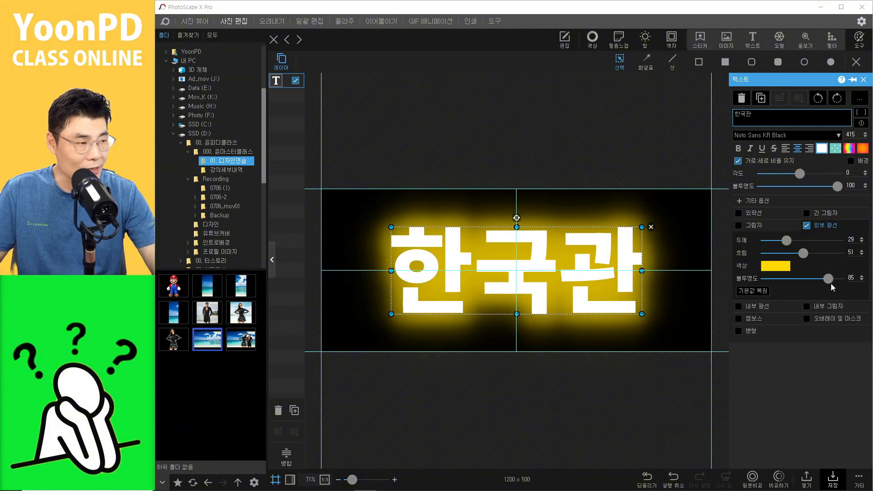
mouse_move(834, 280)
left_mouse_down()
mouse_move(841, 281)
mouse_move(831, 282)
left_mouse_up()
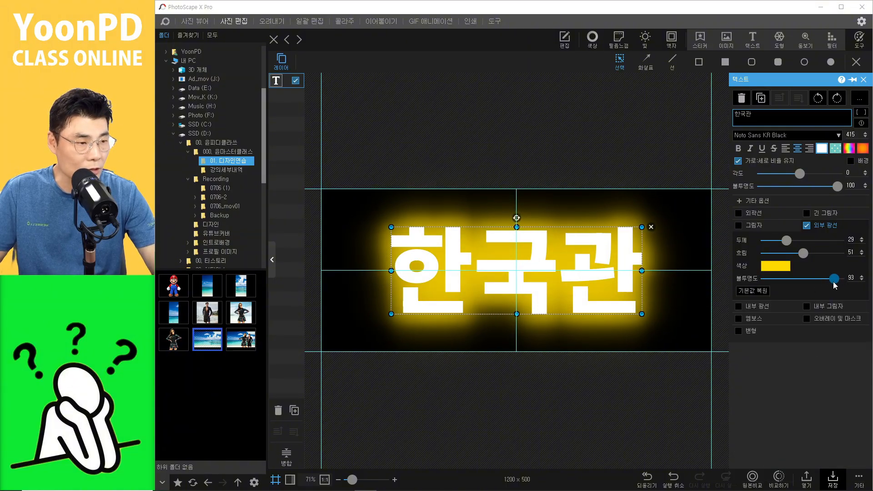
left_click_drag(803, 253, 836, 276)
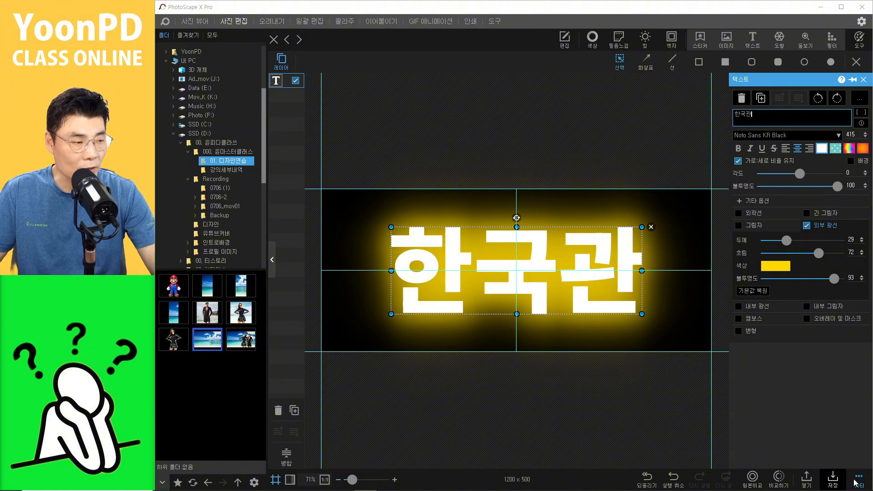
Step: Copy the yellow-glow banner and add it as the fourth GIF animation frame
left_click(632, 432)
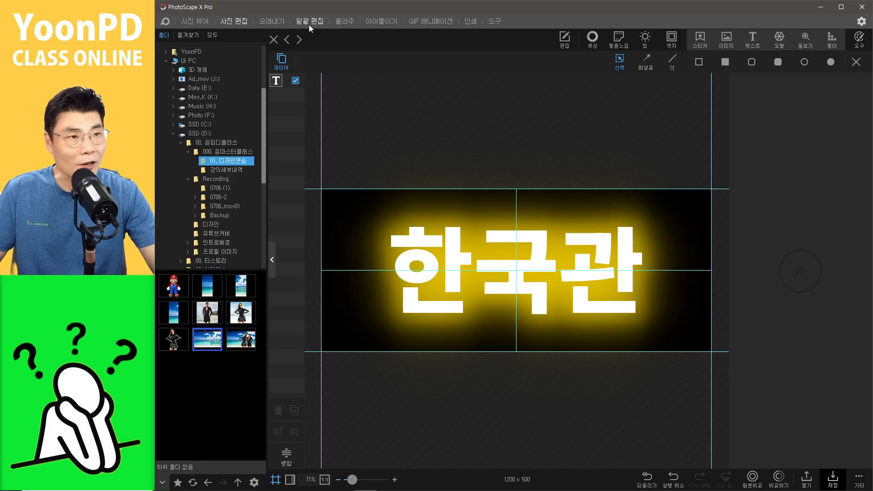
left_click(425, 24)
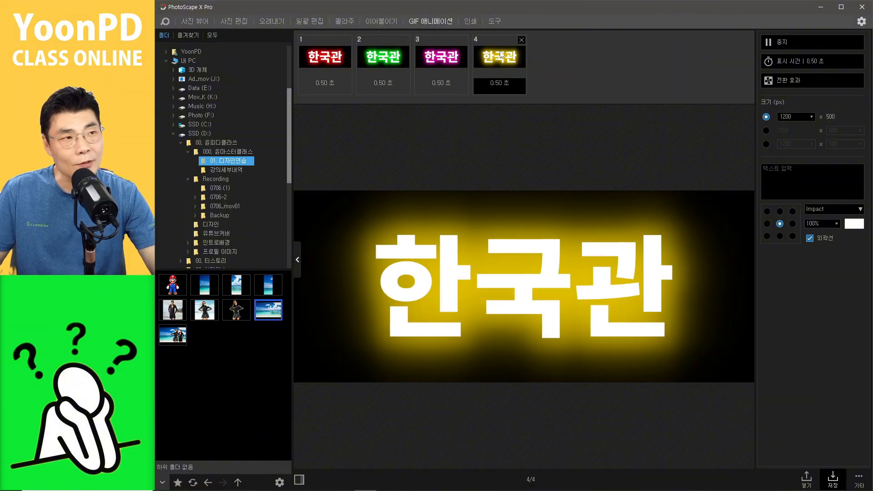
Step: Reorder the GIF frames to red, yellow, magenta, green
left_click_drag(500, 55, 383, 70)
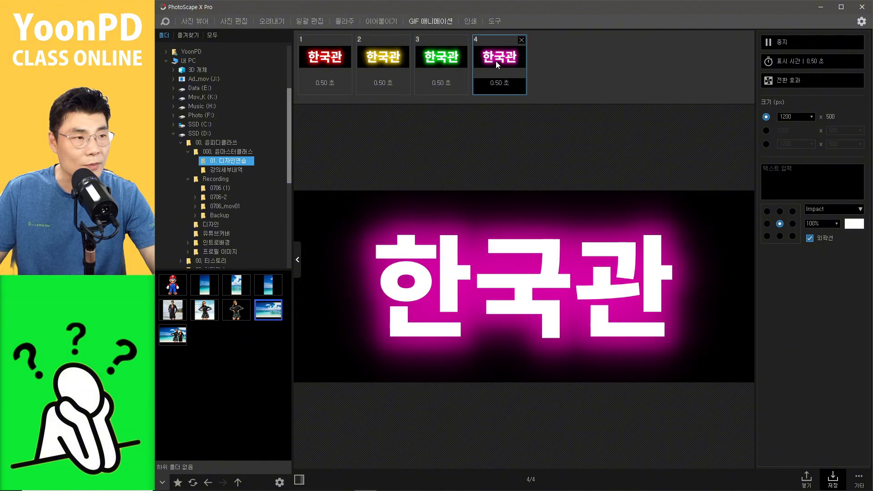
left_click_drag(495, 61, 423, 62)
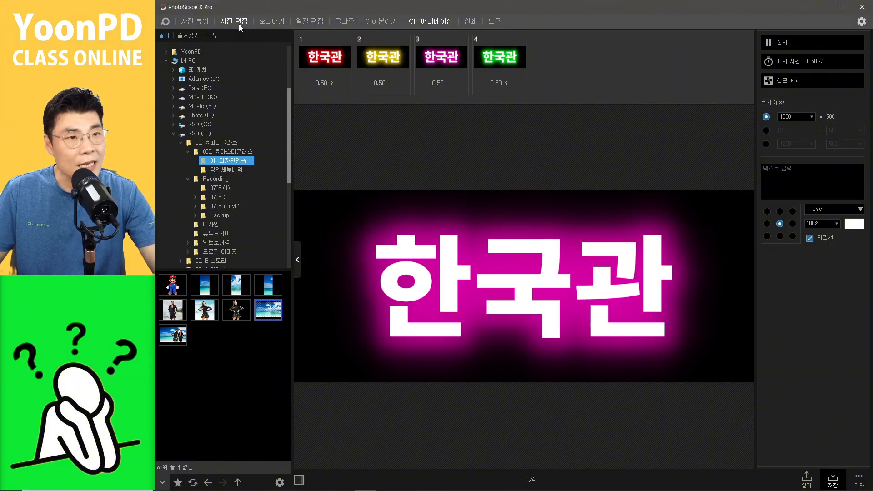
Step: Disable the title's outer glow and scale the title down to size 386, keeping it centred
left_click(239, 23)
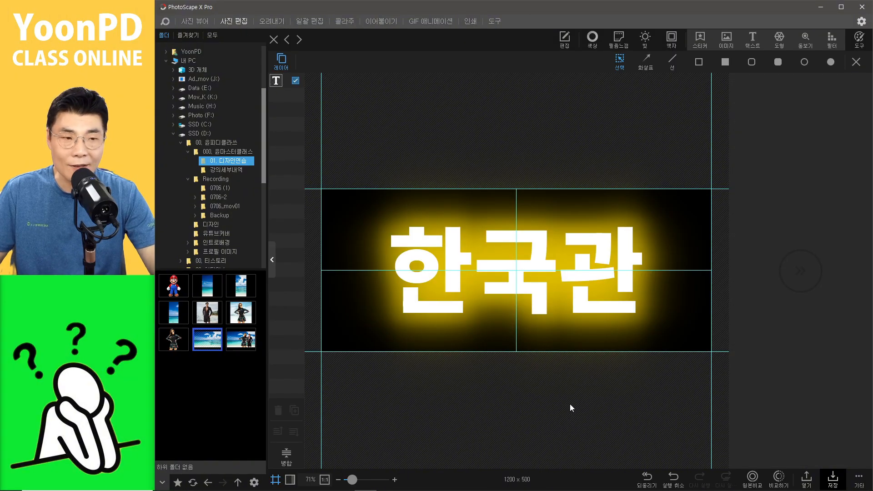
left_click(581, 280)
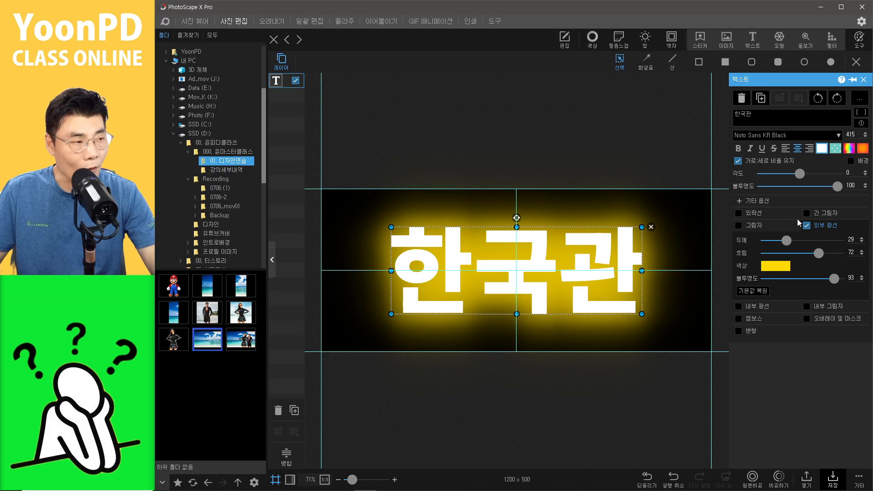
left_click(807, 225)
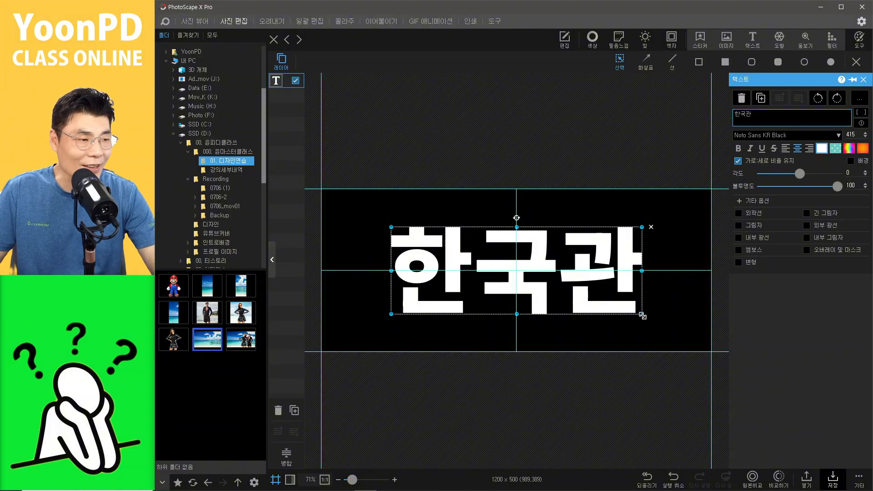
left_click_drag(642, 313, 624, 308)
left_click_drag(576, 266, 584, 269)
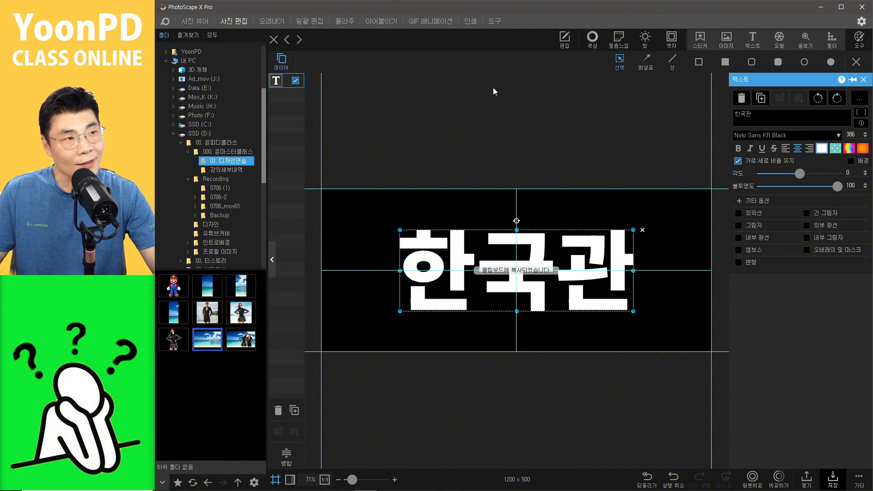
Step: Paste the plain no-glow banner four times as frames 5 to 8 in GIF Animation and select frame 5
left_click(429, 21)
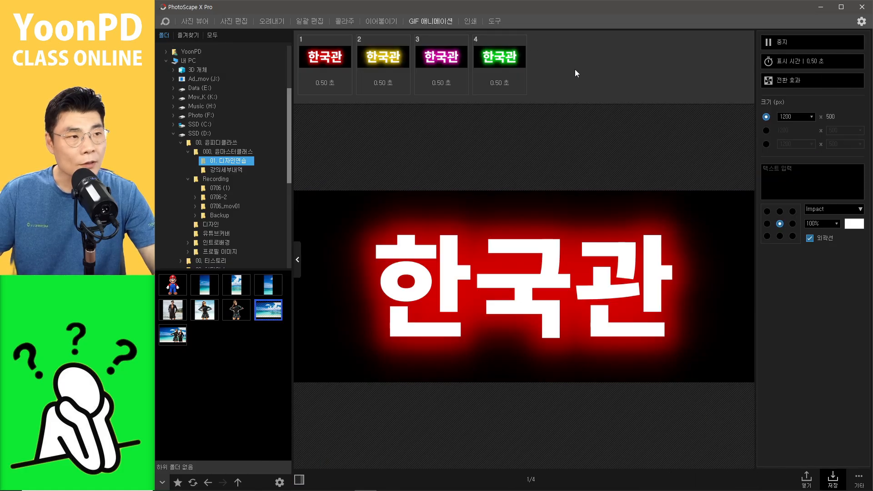
key("ctrl+v")
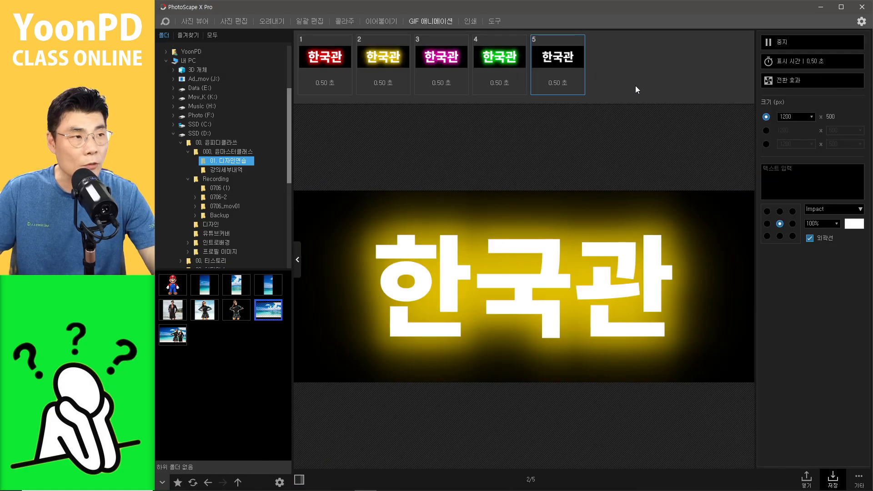
key("ctrl+v")
key("ctrl+v")
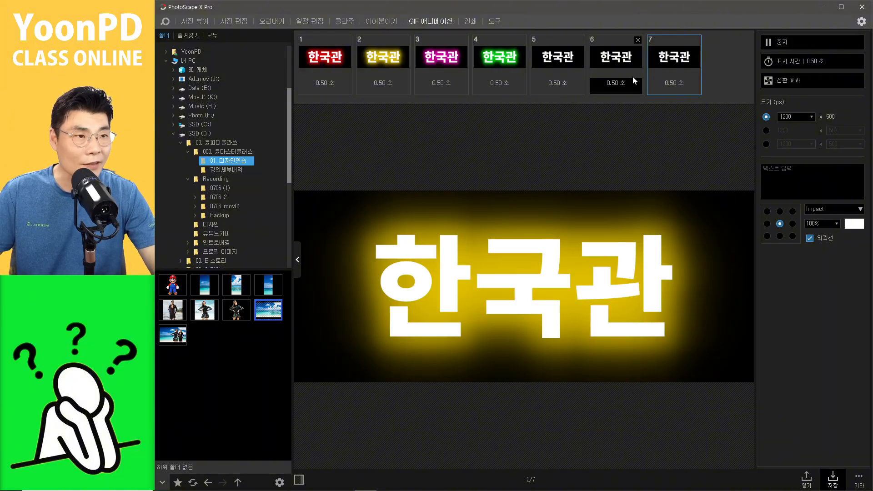
key("ctrl+v")
left_click(546, 63)
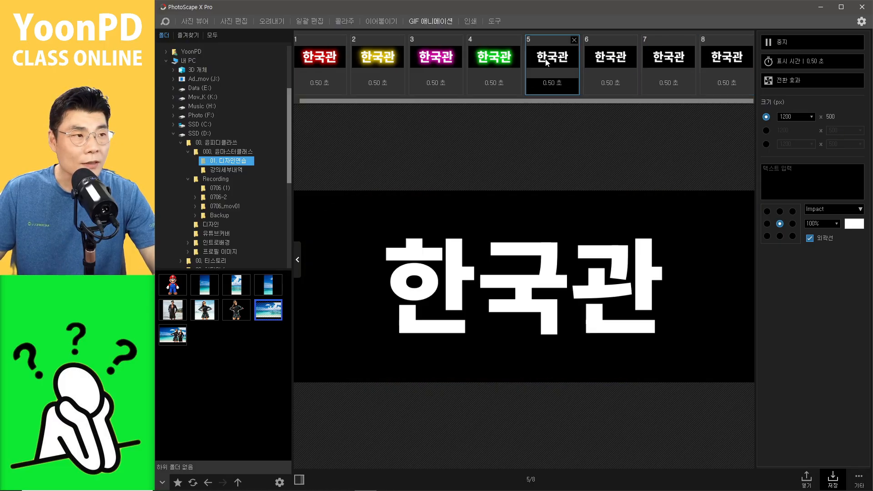
Step: Move the plain no-glow frames between the glow frames so plain and coloured frames alternate
left_click_drag(553, 60, 343, 59)
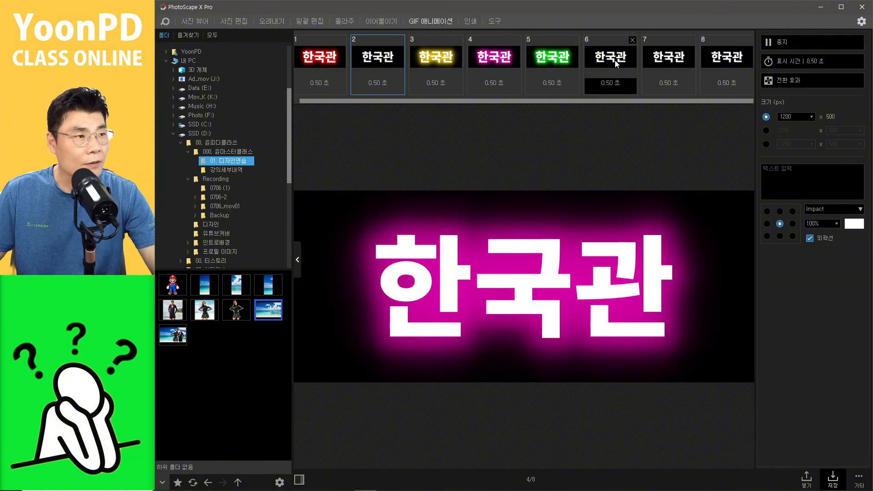
left_click_drag(614, 60, 463, 62)
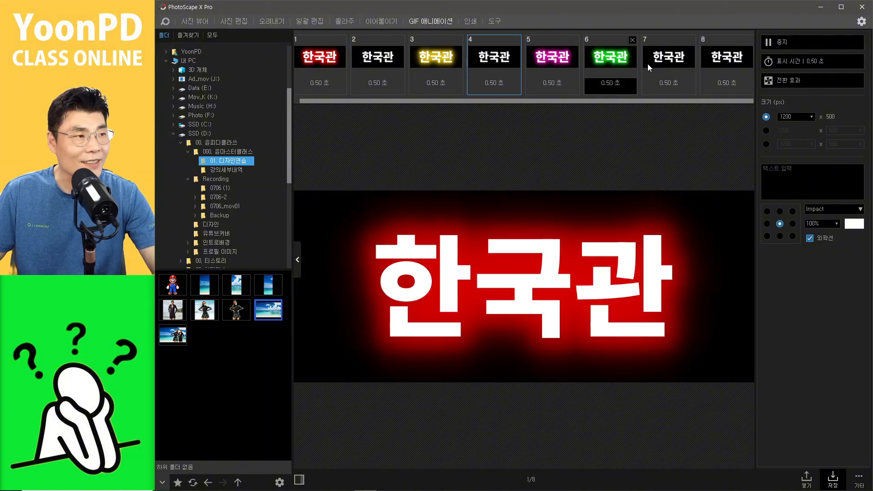
left_click_drag(647, 64, 601, 66)
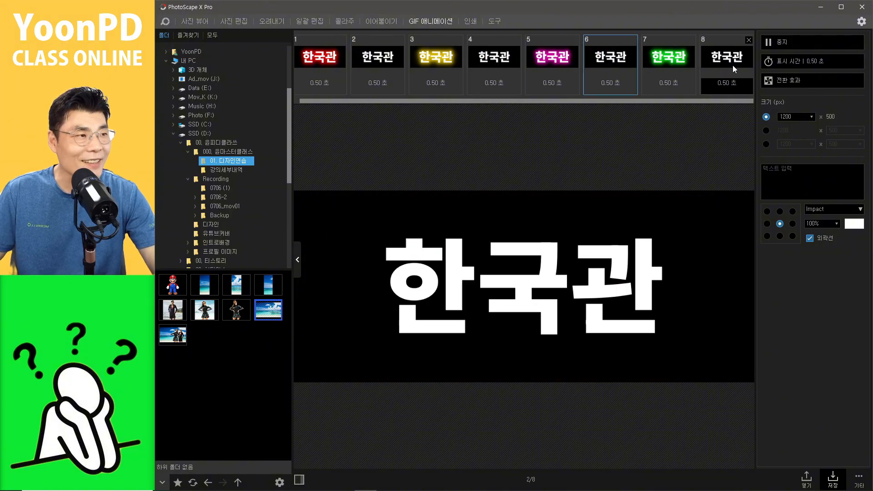
left_click(732, 64)
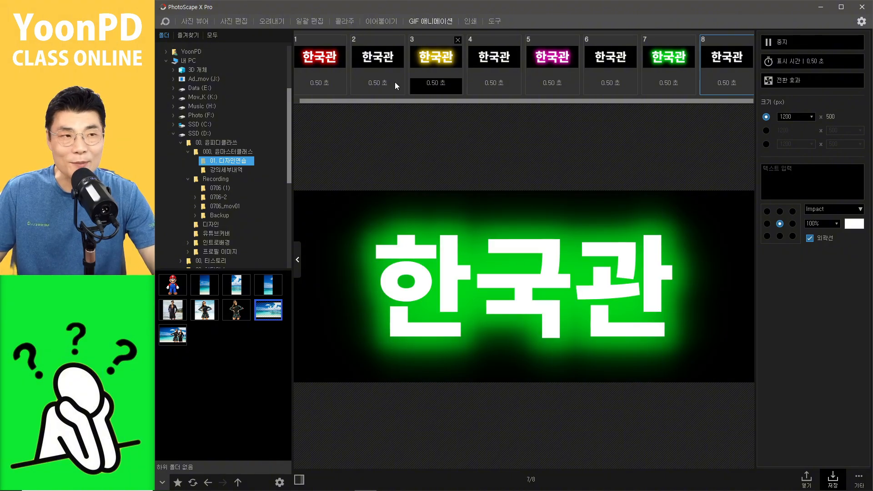
Step: Set the display time of all frames to 0.05 seconds
left_click(325, 64)
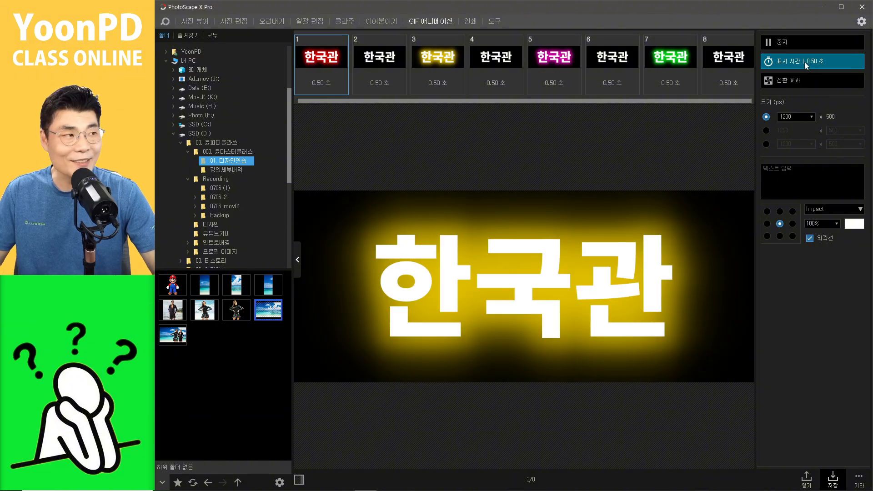
left_click(815, 63)
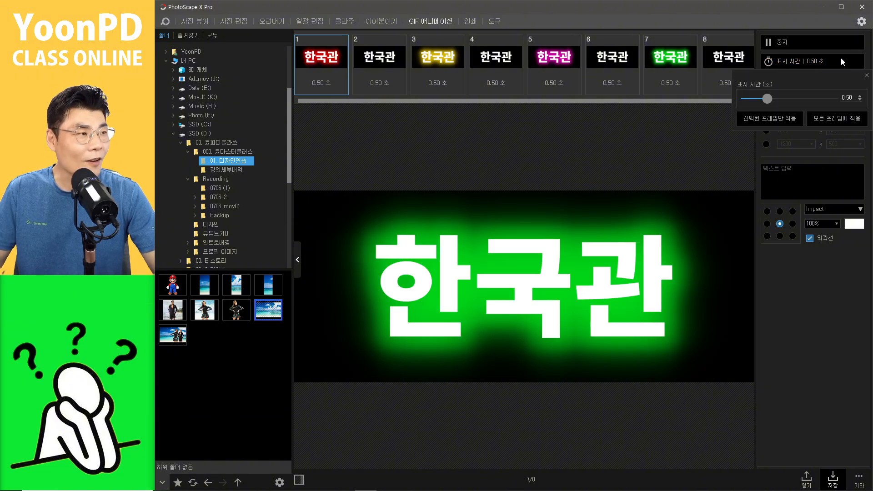
double_click(846, 97)
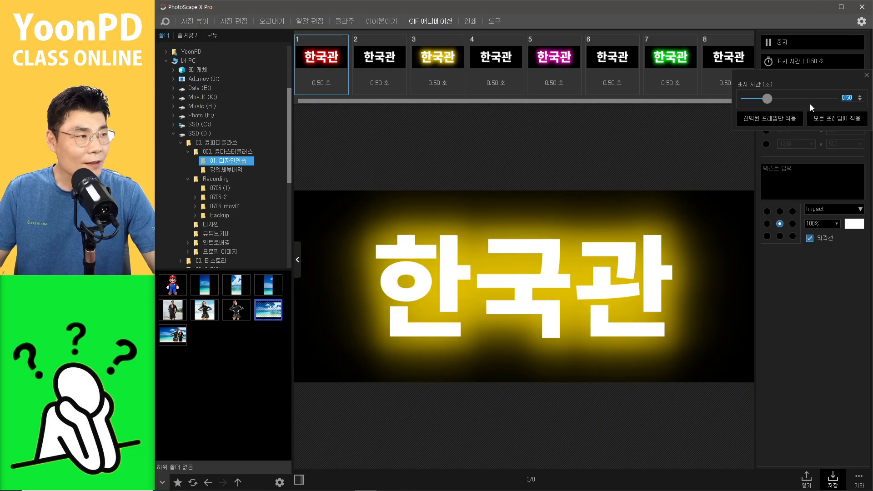
type("0")
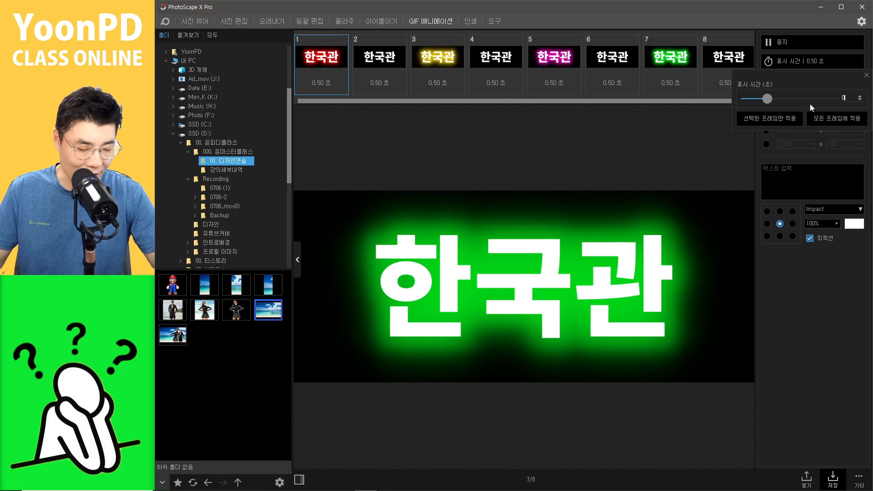
type(".05")
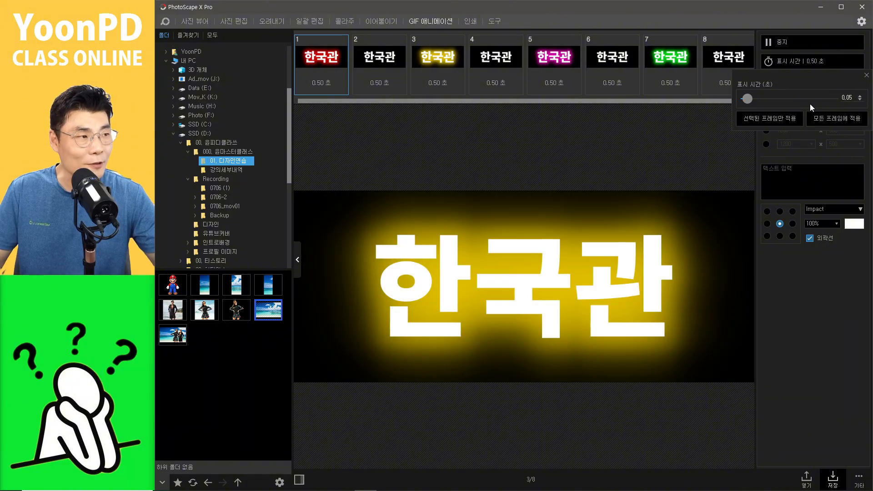
left_click(831, 119)
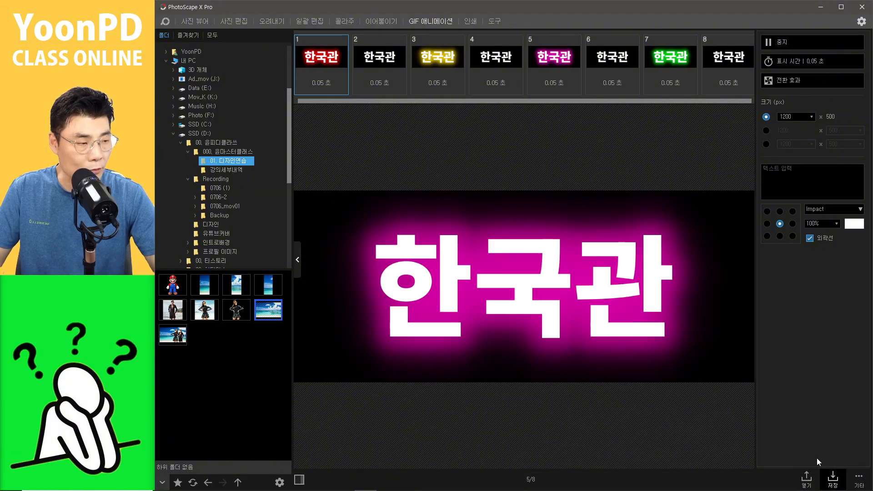
Step: Save the animation as a GIF with continuous looping
left_click(496, 268)
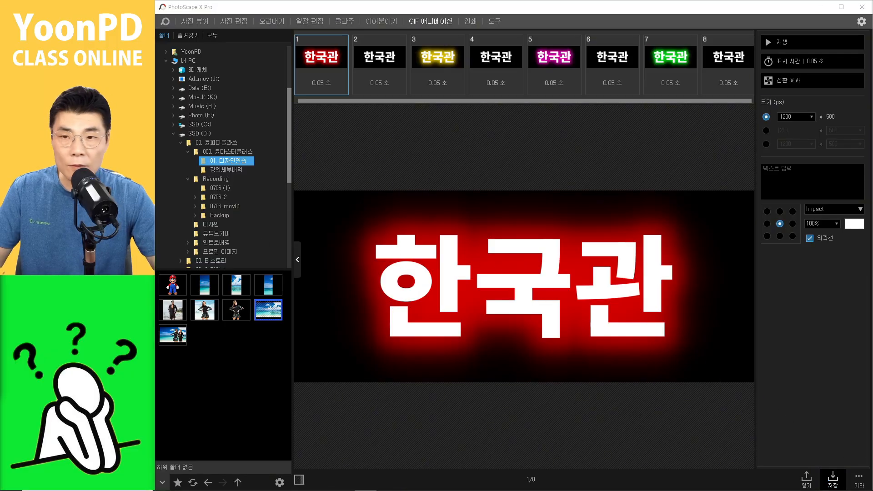
key("ctrl+s")
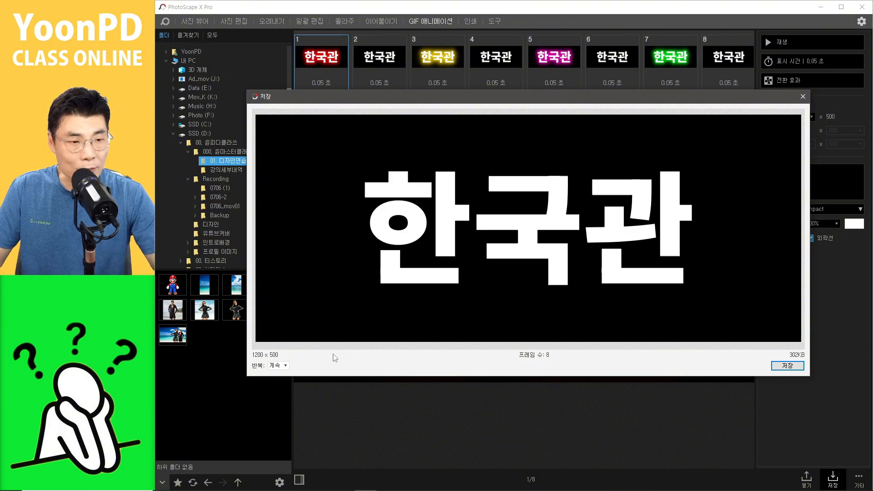
left_click(286, 368)
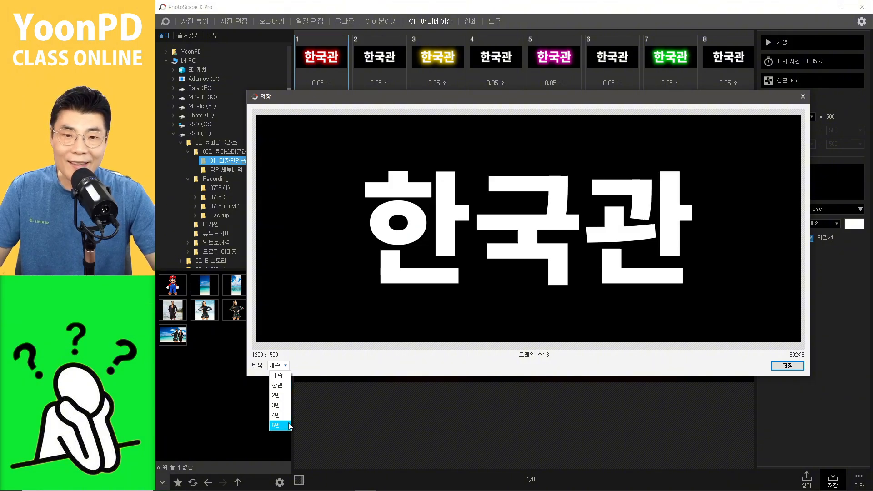
left_click(279, 377)
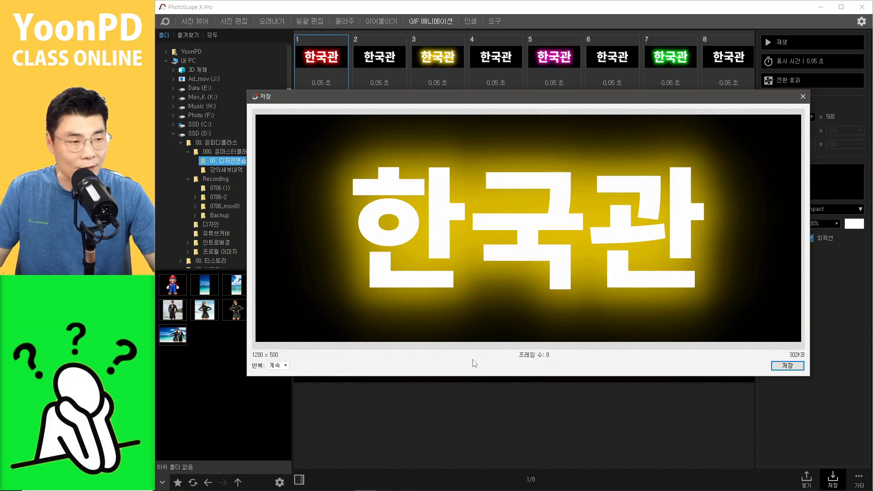
left_click(778, 368)
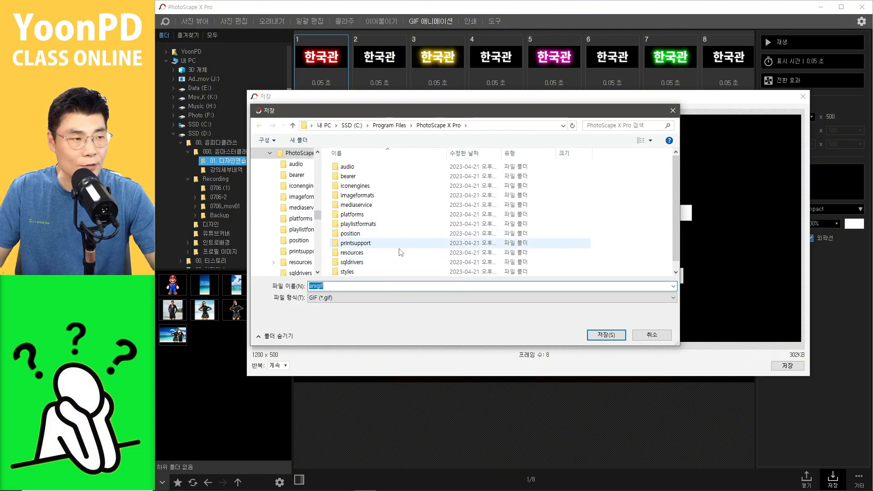
scroll(296, 186, "up", 10)
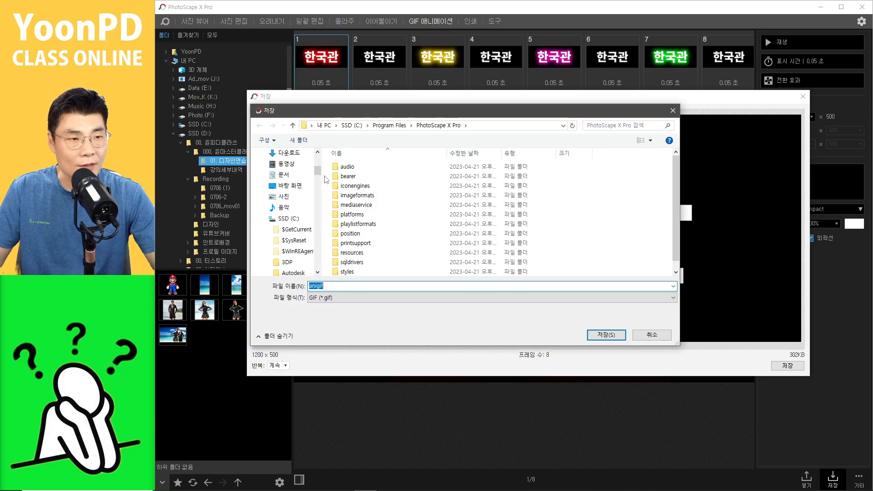
left_click(606, 335)
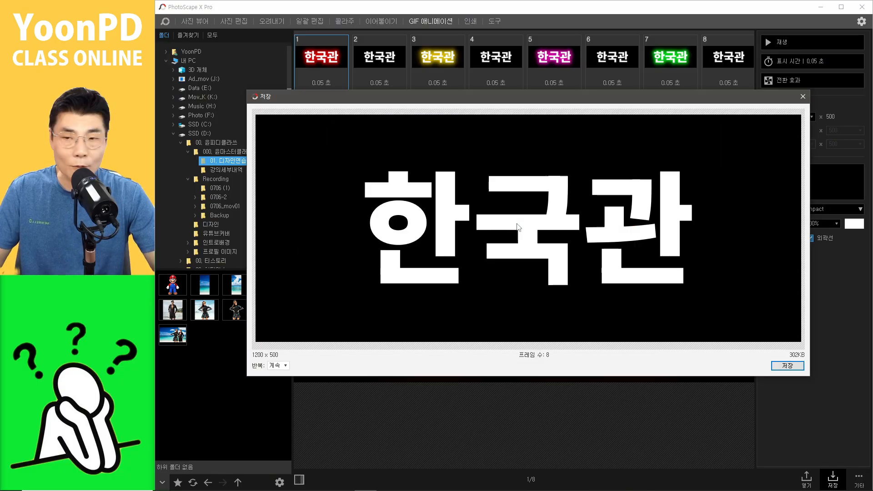
left_click(802, 96)
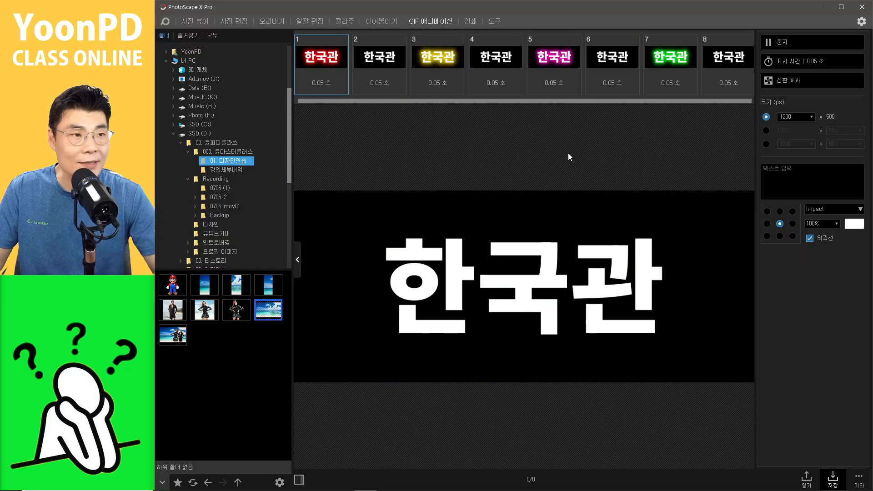
Step: Delete the four plain no-glow frames, leaving the red, yellow, magenta and green frames
left_click(778, 45)
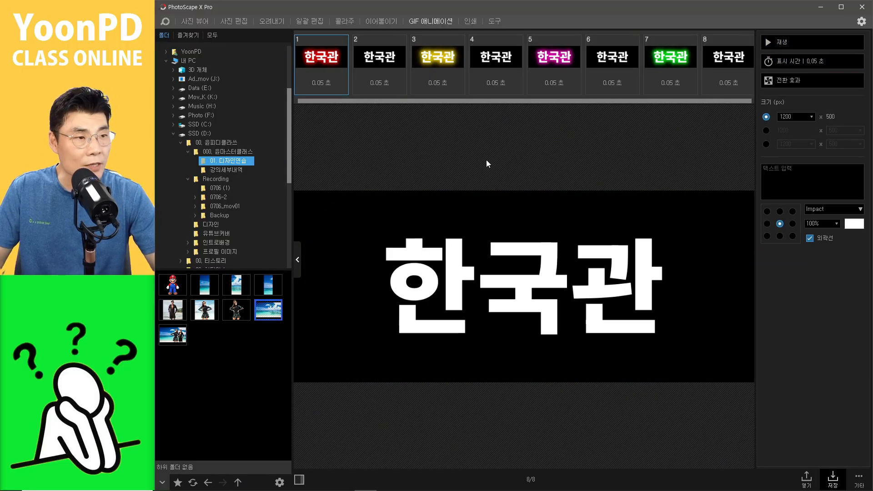
left_click(382, 75)
left_click(499, 59, "shift")
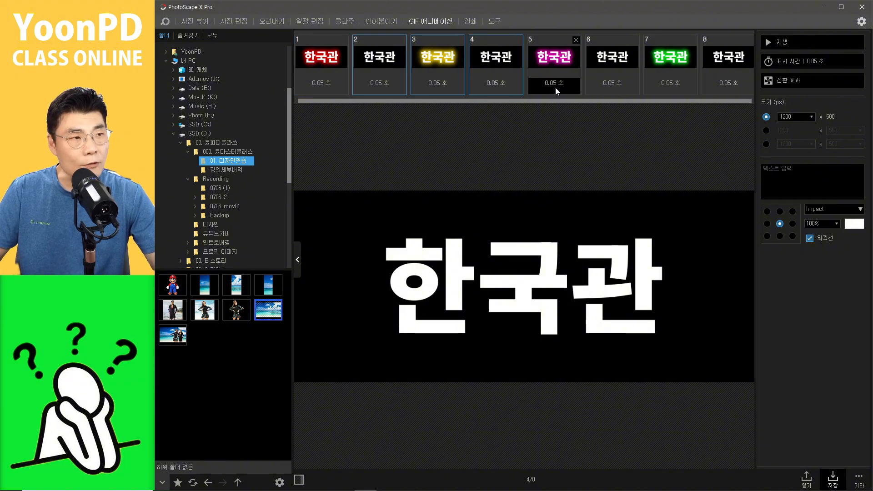
left_click(388, 62)
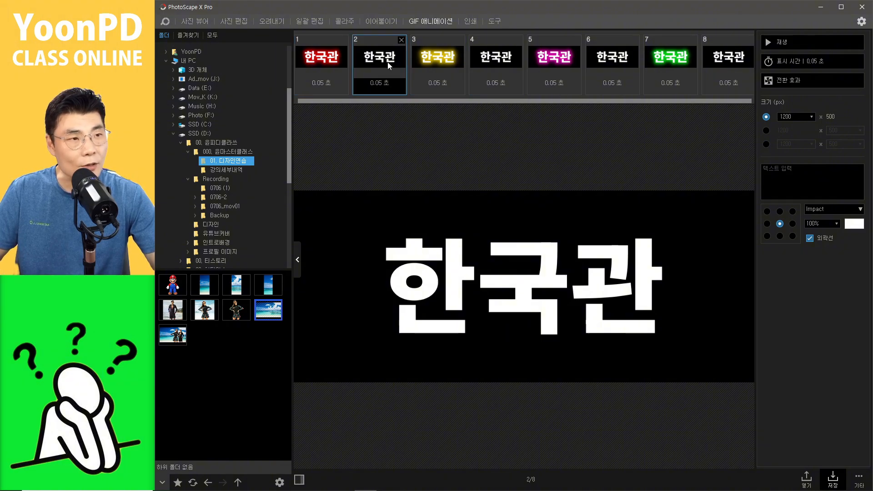
left_click(402, 40)
left_click(463, 40)
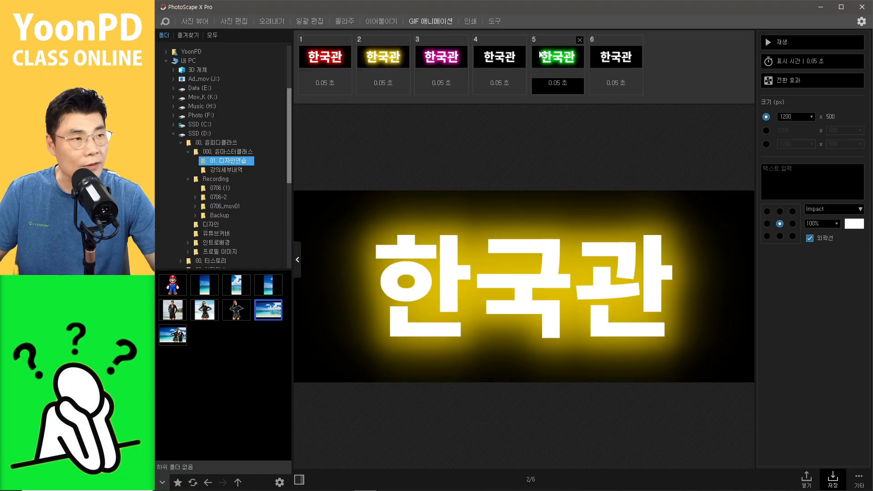
left_click(521, 40)
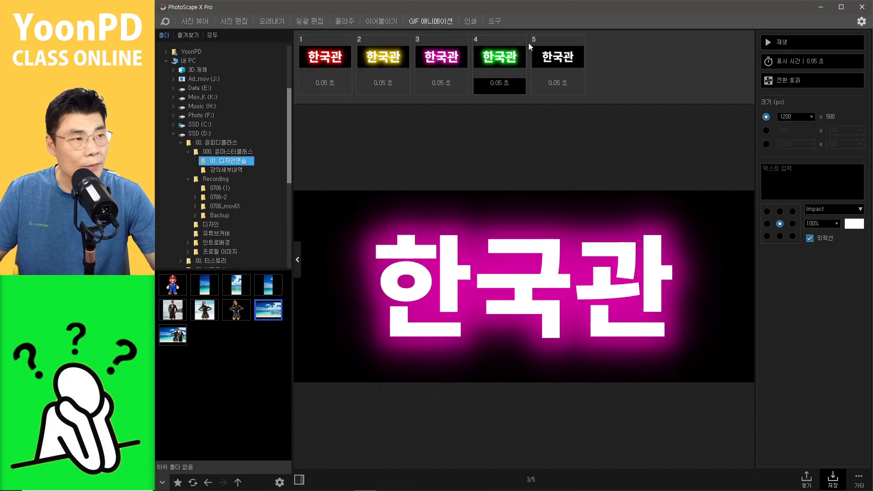
left_click(565, 51)
left_click(580, 40)
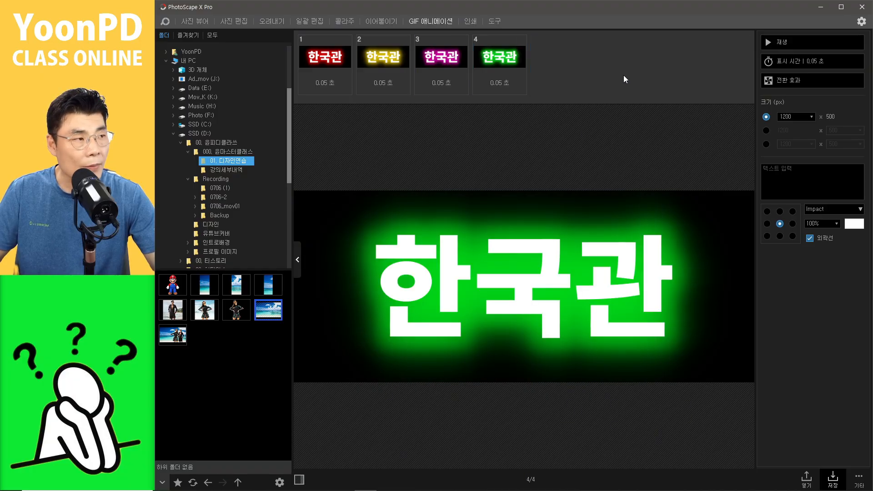
Step: Set the display time of all frames to 0.3 seconds
left_click(814, 78)
left_click(738, 58)
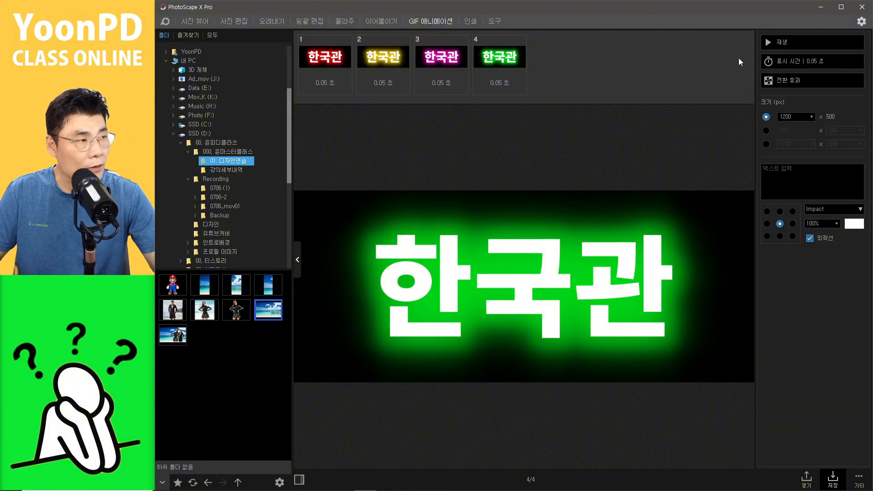
left_click(794, 62)
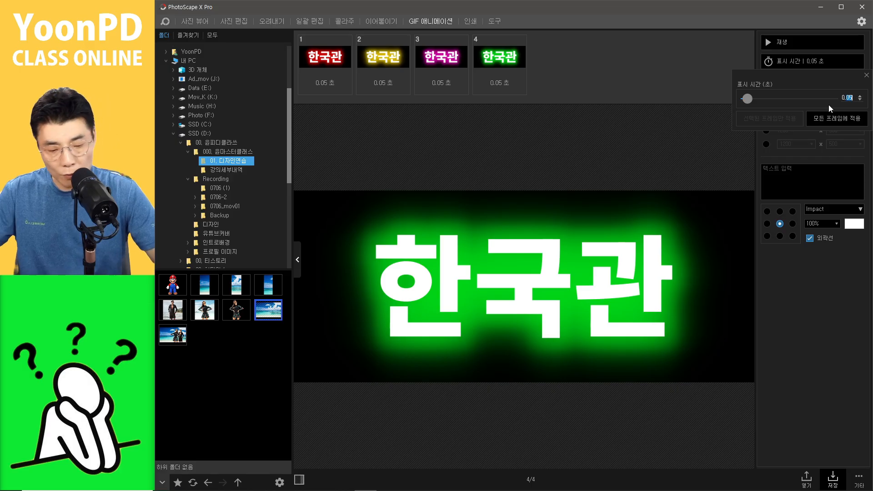
type("3")
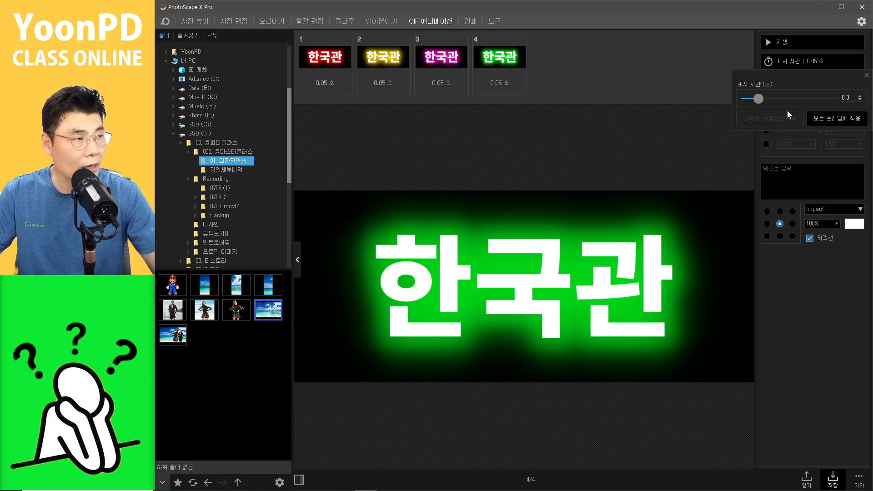
left_click(836, 118)
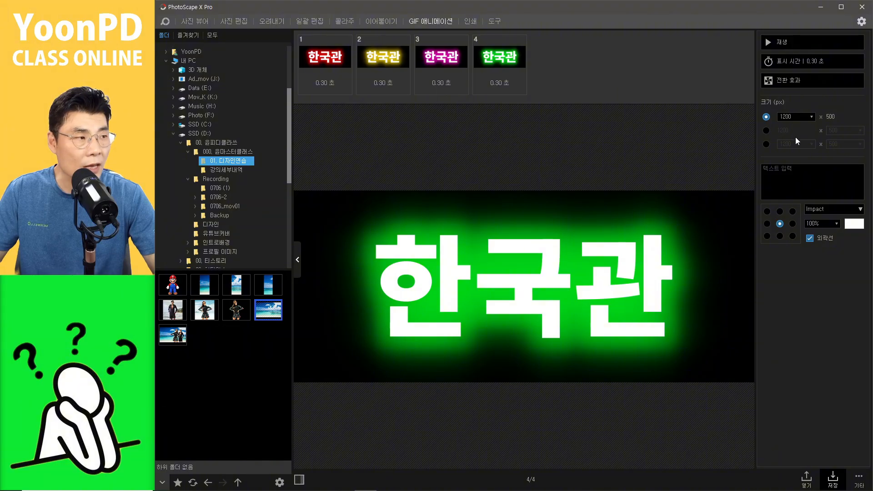
Step: Apply the dissolve transition effect to all frames
left_click(782, 46)
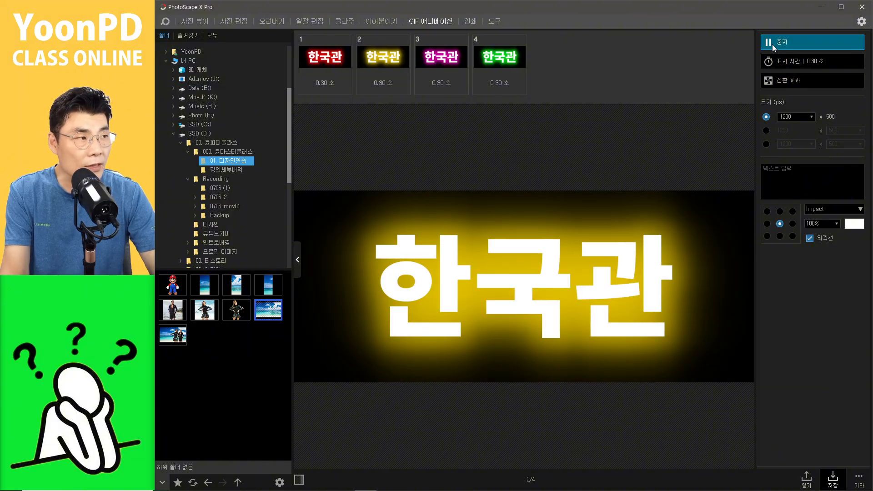
left_click(772, 45)
left_click(768, 80)
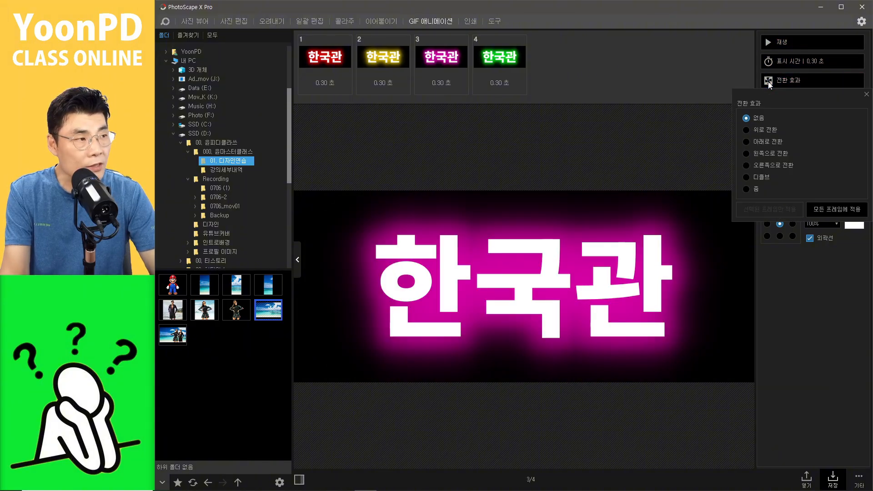
left_click(745, 178)
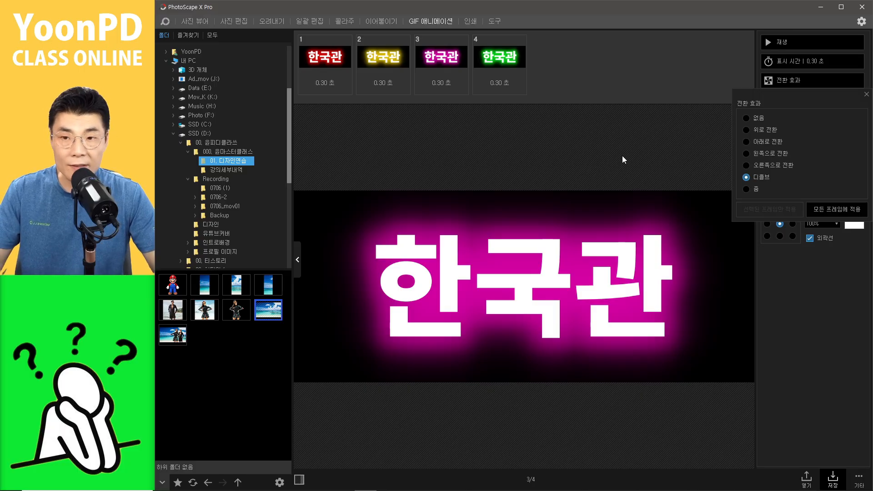
left_click(835, 212)
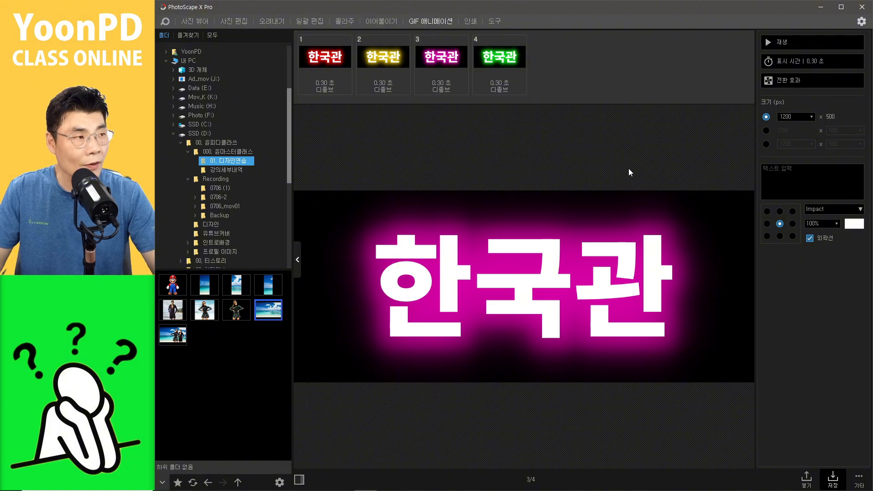
Step: Give the first frame a slide-up transition and a display time of about 0.53 seconds
left_click(768, 45)
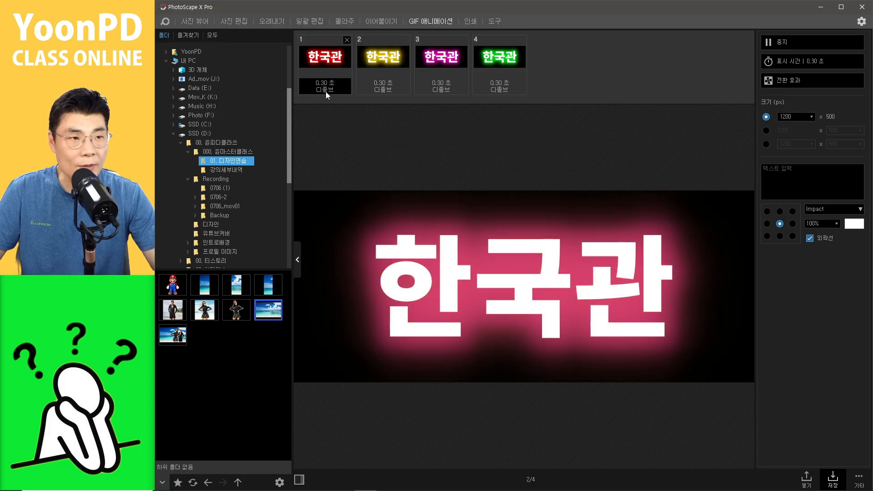
left_click(339, 90)
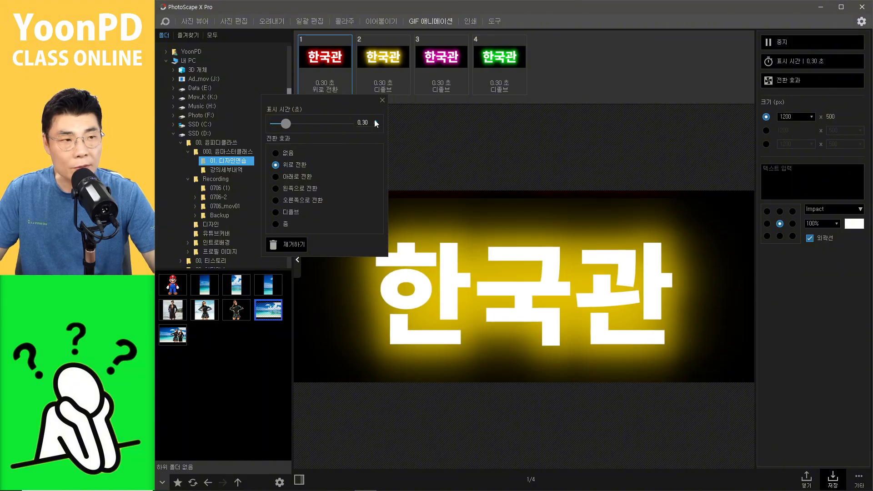
left_click_drag(285, 127, 296, 130)
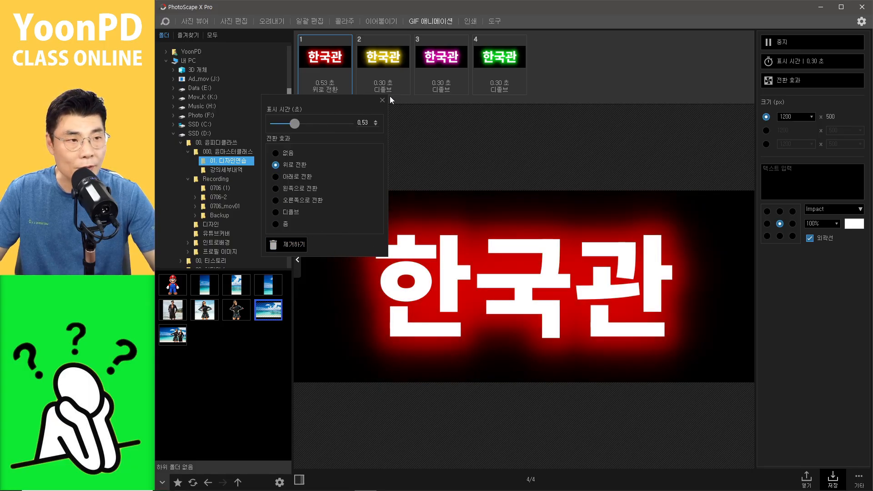
Step: Give the second frame a slide-down transition and the third frame a slide-left transition
left_click(391, 82)
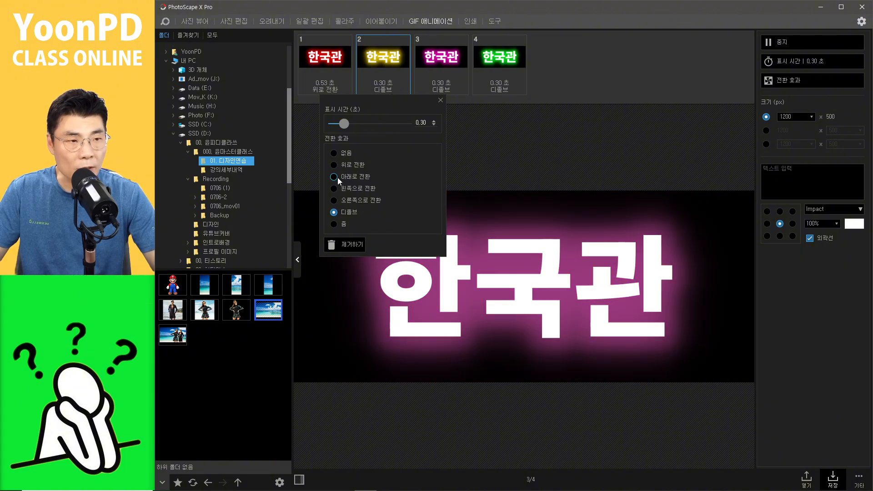
left_click(337, 177)
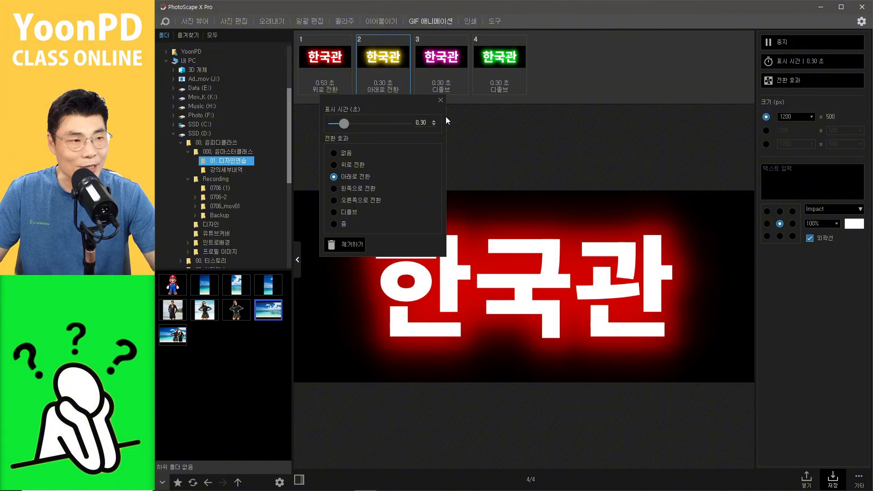
left_click(449, 90)
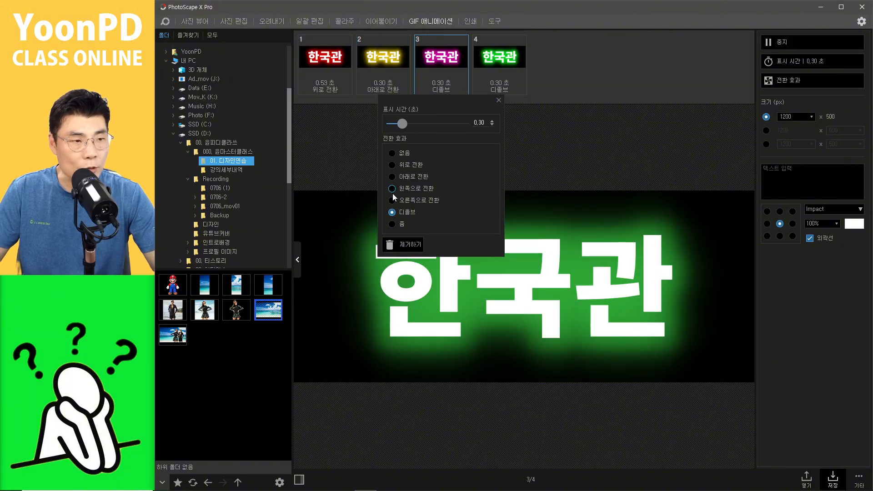
left_click(412, 190)
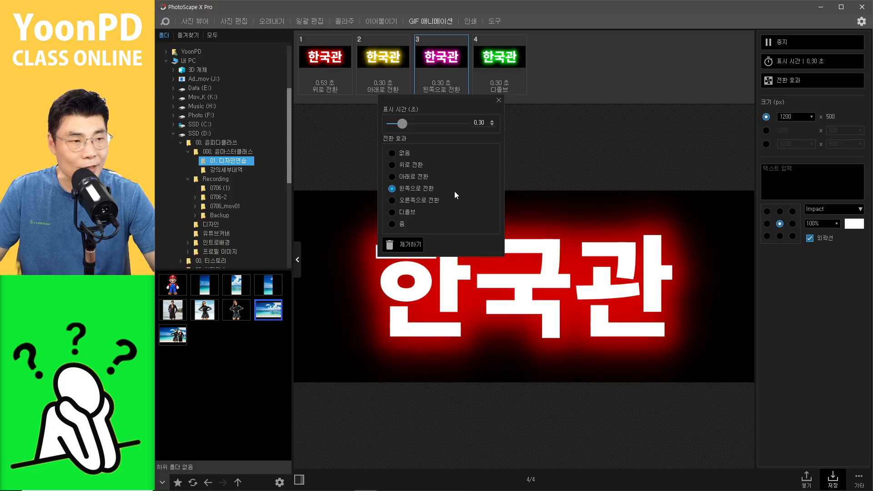
Step: Give the fourth frame a slide-right transition and close its frame settings
left_click(506, 85)
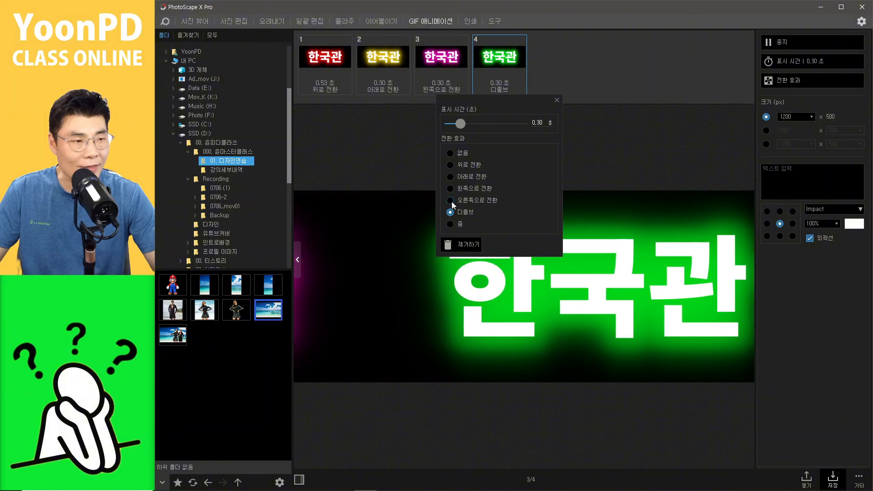
left_click(451, 201)
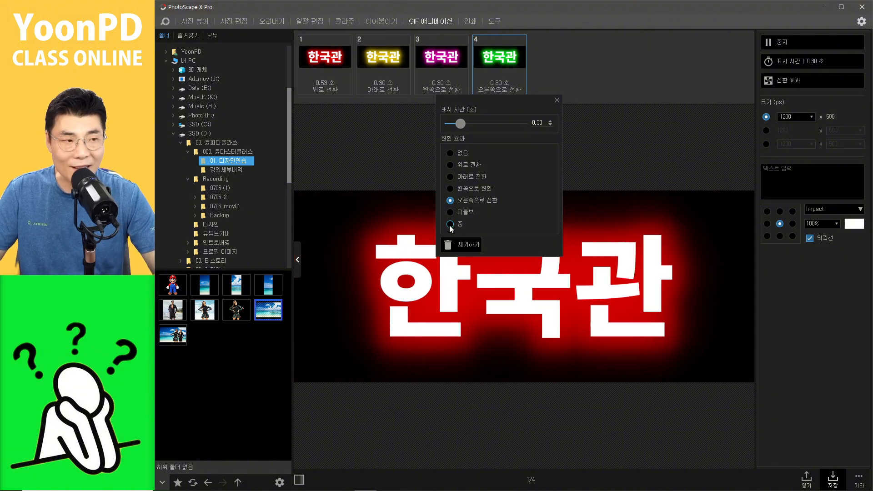
left_click(450, 224)
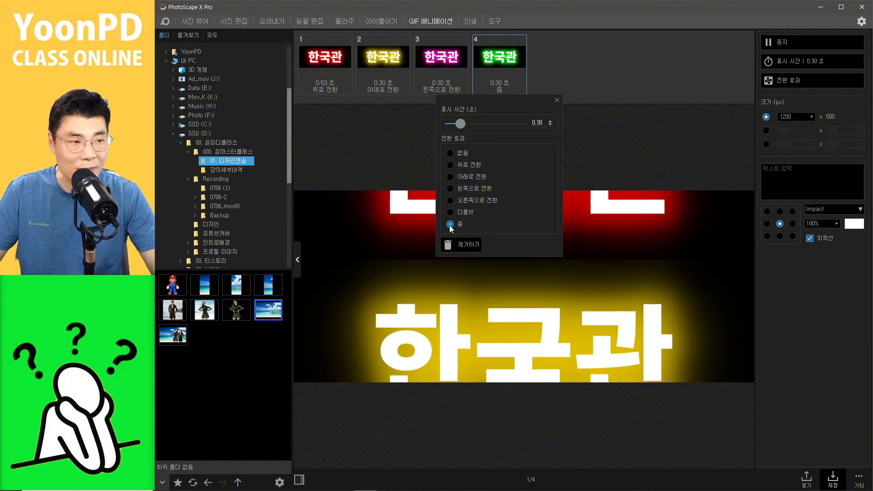
left_click(450, 201)
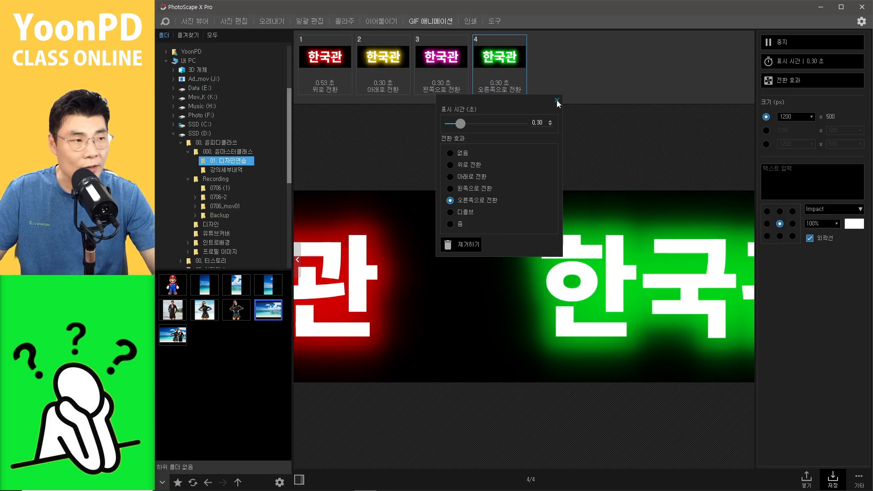
left_click(556, 100)
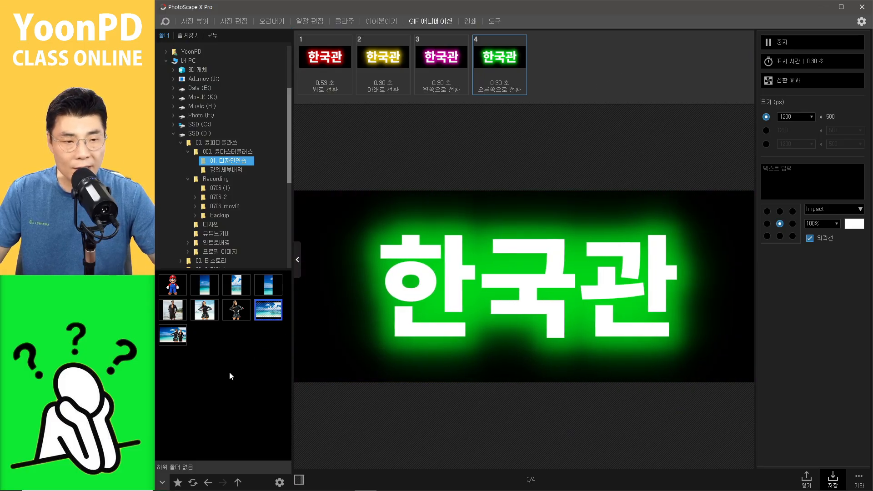
Step: Switch to the web browser and resize its window to fill the area beside the overlay
left_click(229, 372)
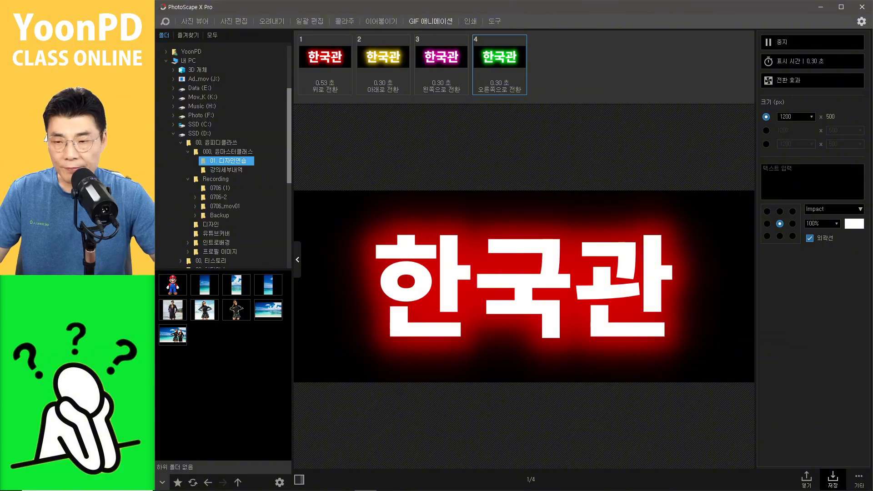
left_click(833, 480)
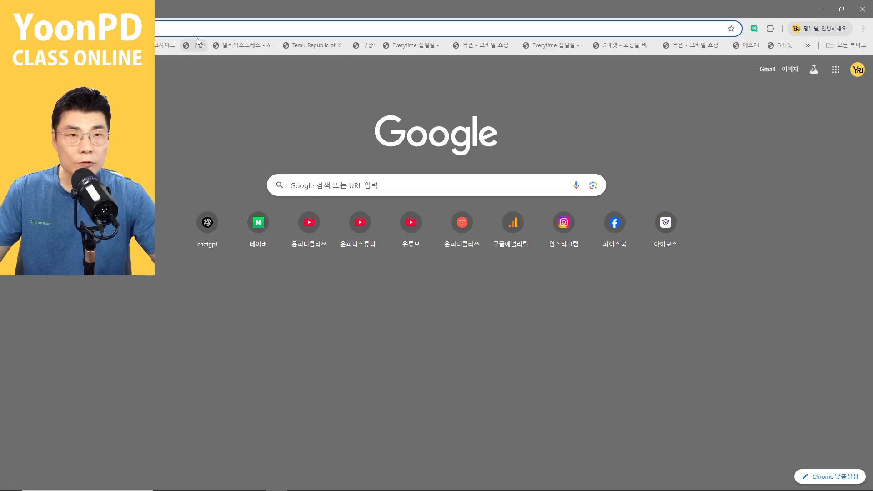
double_click(227, 9)
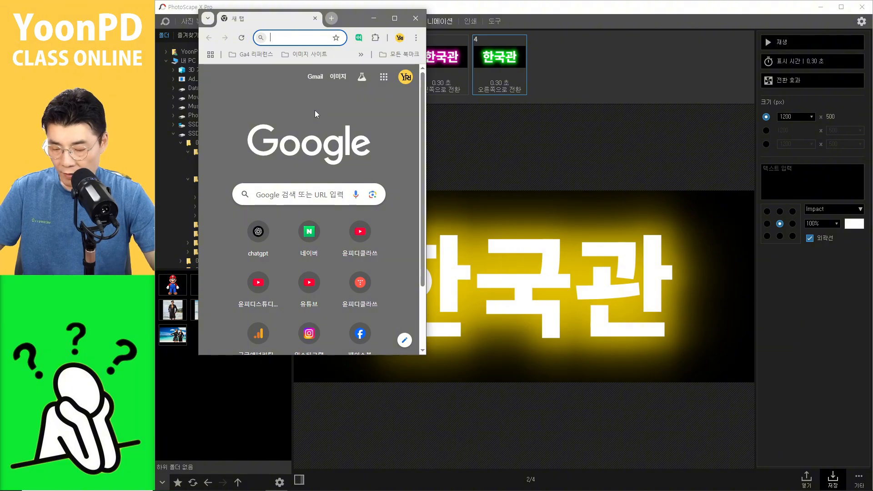
key("super+Right")
left_click(485, 127)
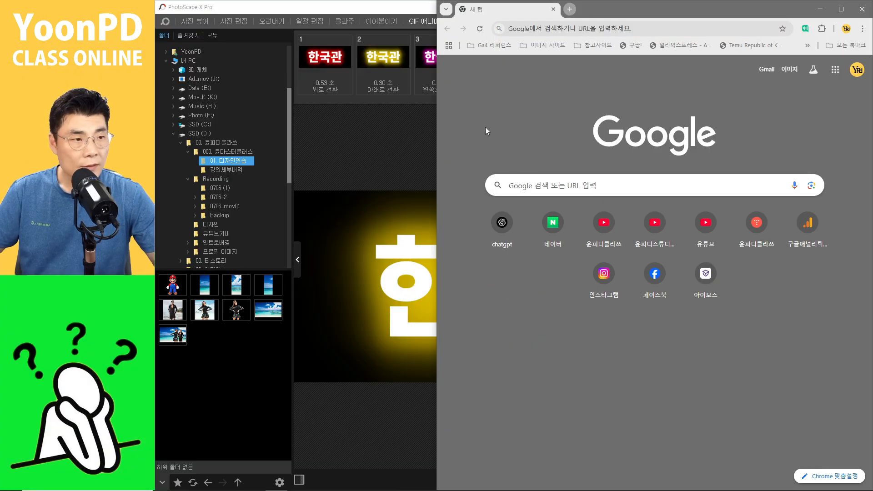
left_click_drag(435, 138, 156, 150)
Step: Search Google Images for 레쉬가드
left_click(440, 190)
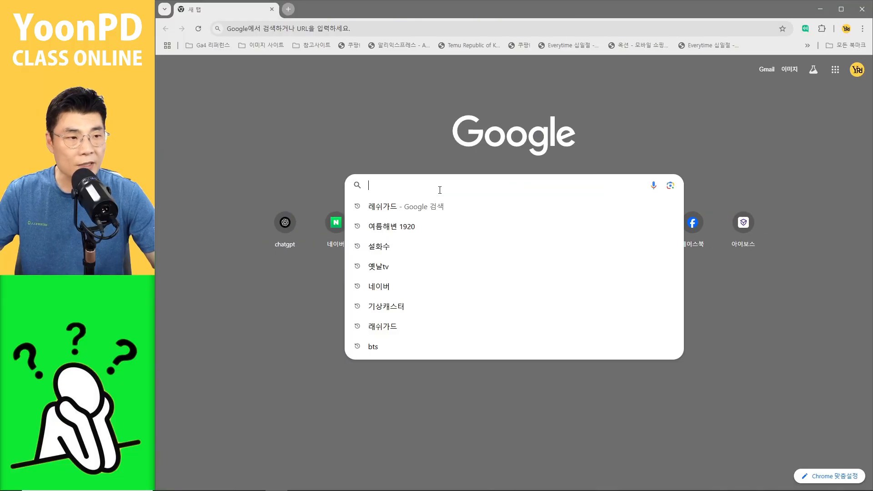
key("Down")
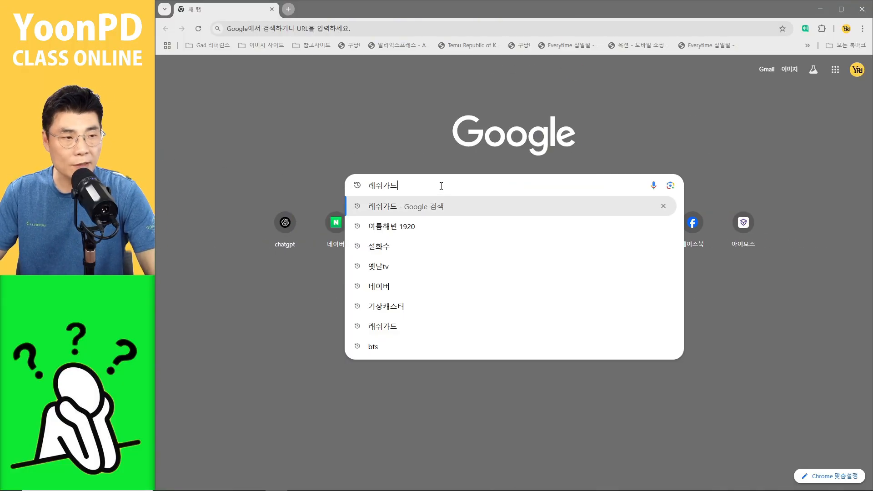
key("Return")
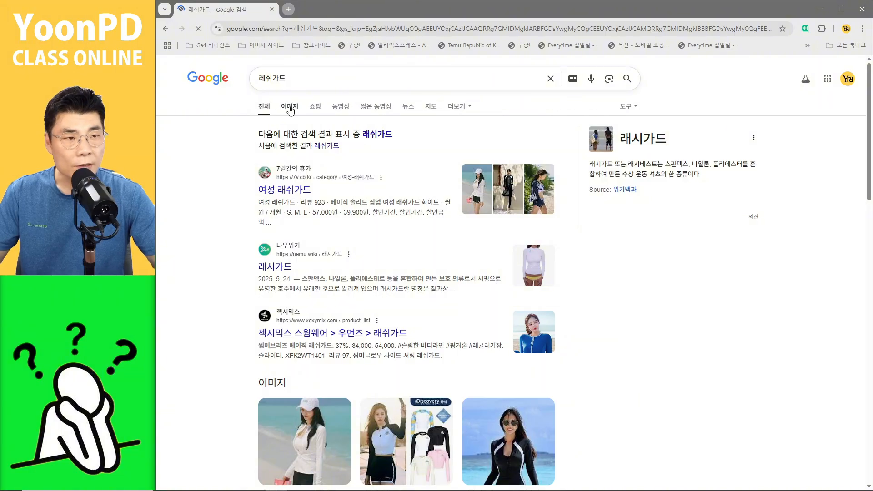
left_click(290, 108)
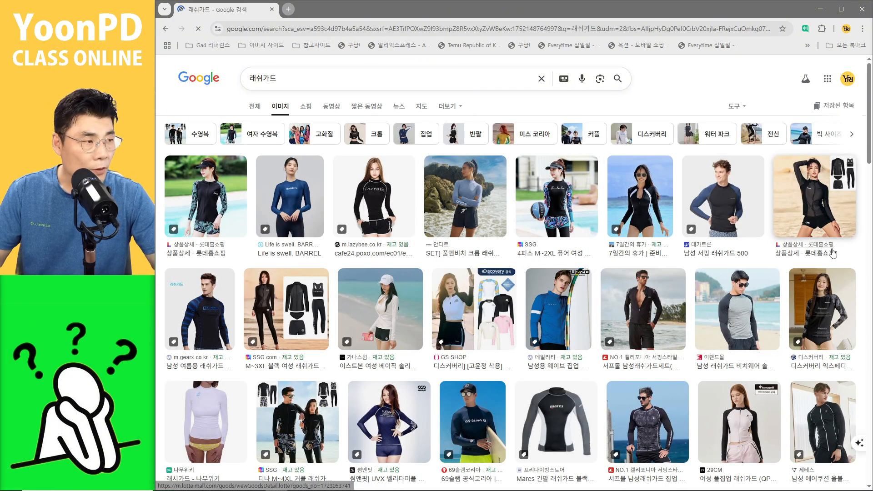
Step: Open the woman's black one-piece rash guard result, copy its image and minimize the browser
left_click(649, 219)
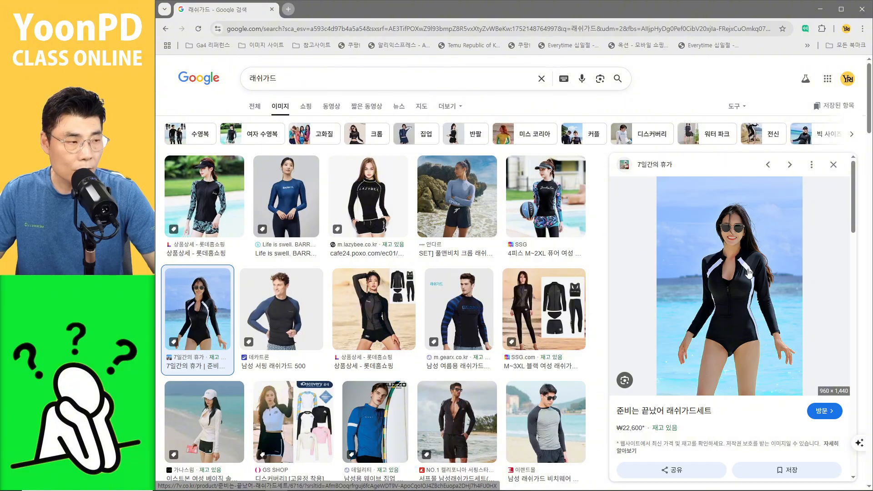
right_click(748, 273)
left_click(770, 391)
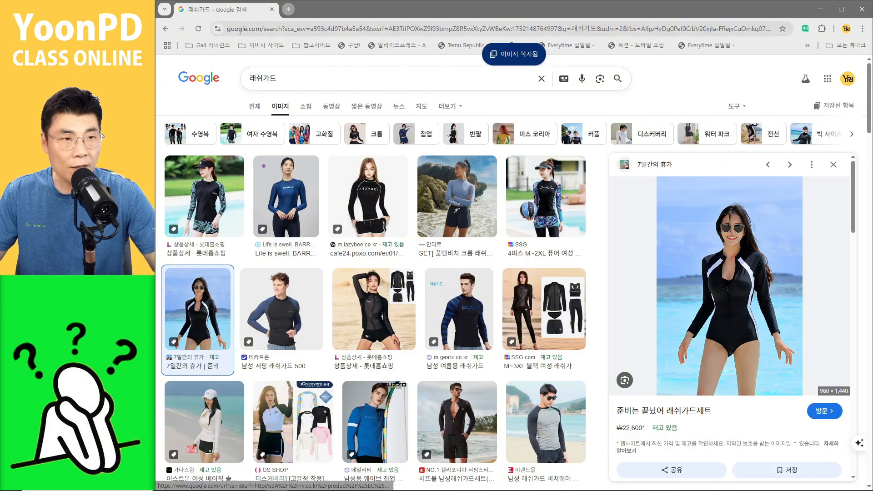
left_click(817, 10)
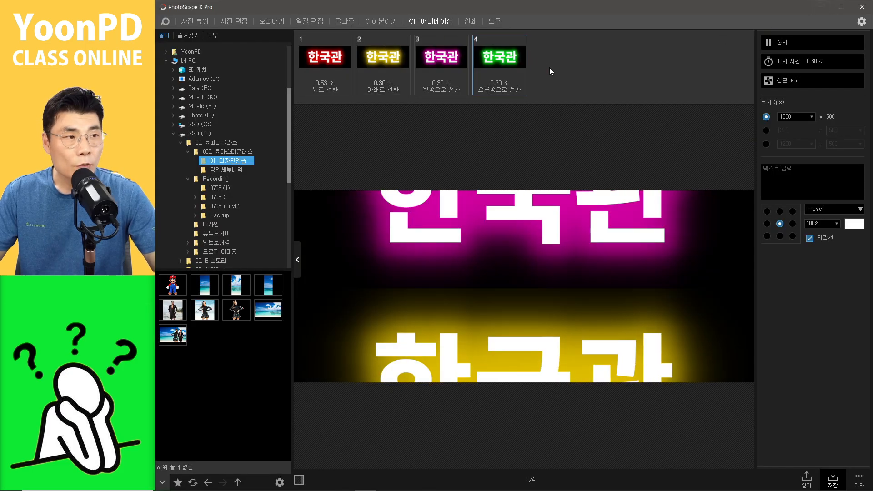
Step: Delete all existing animation frames and paste the copied rash guard image as the first frame
left_click_drag(303, 55, 295, 55)
key("Delete")
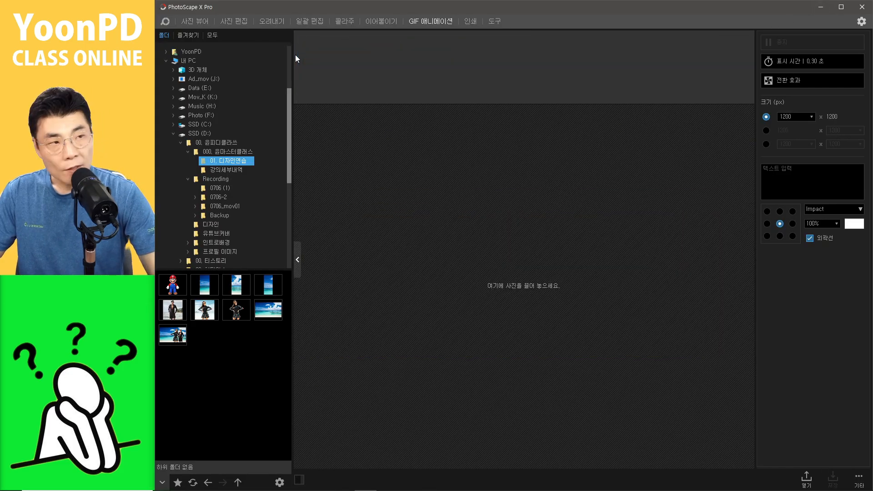
key("ctrl+v")
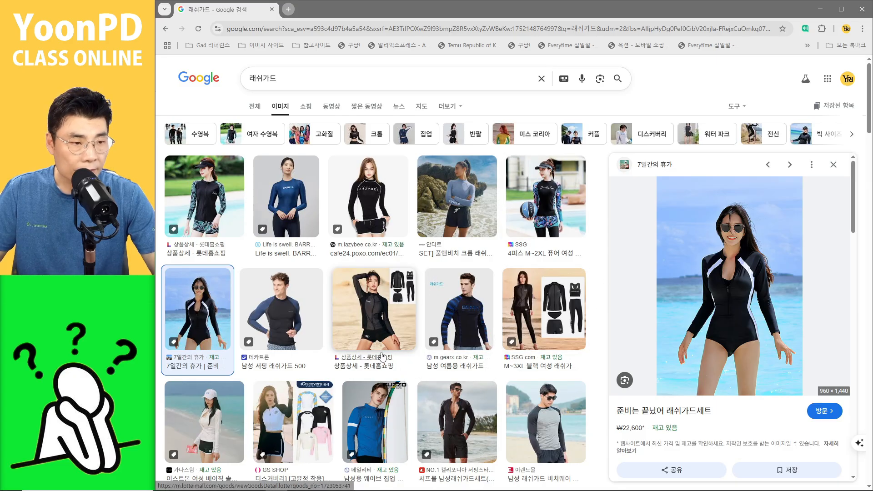
Step: Copy the man's black rash guard set image from the results and paste it as the second frame
scroll(451, 397, "down", 1)
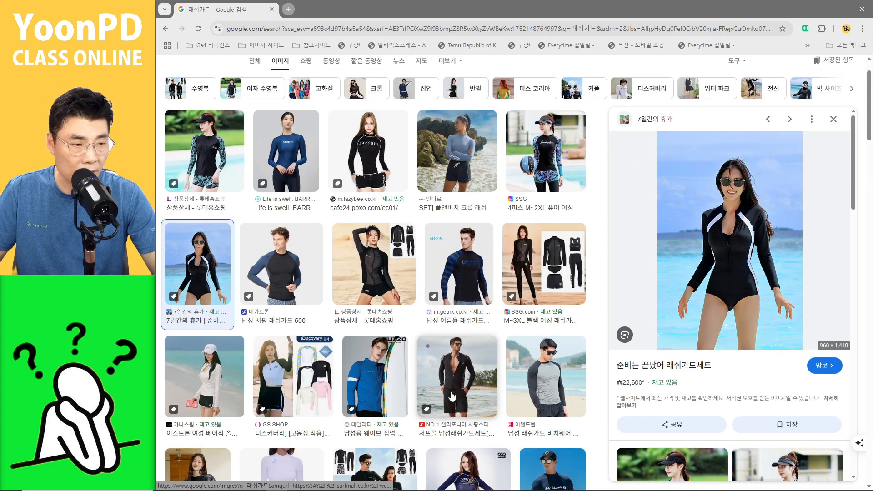
left_click(491, 379)
right_click(727, 223)
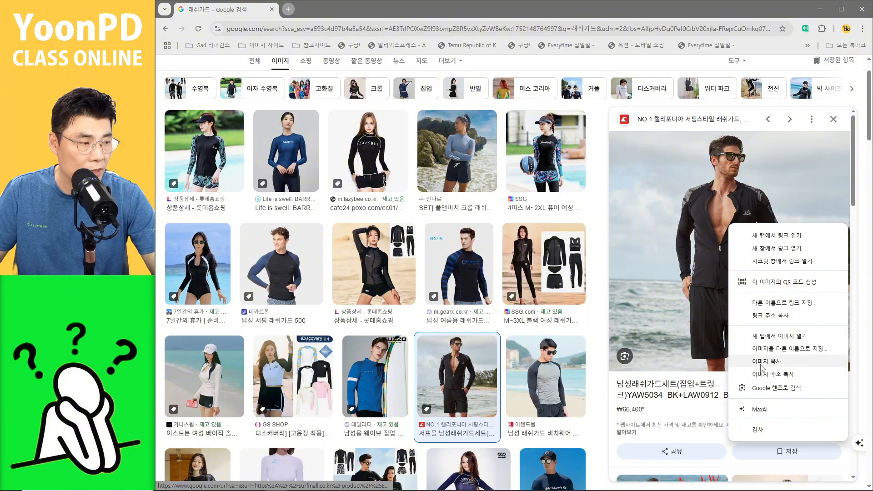
left_click(761, 363)
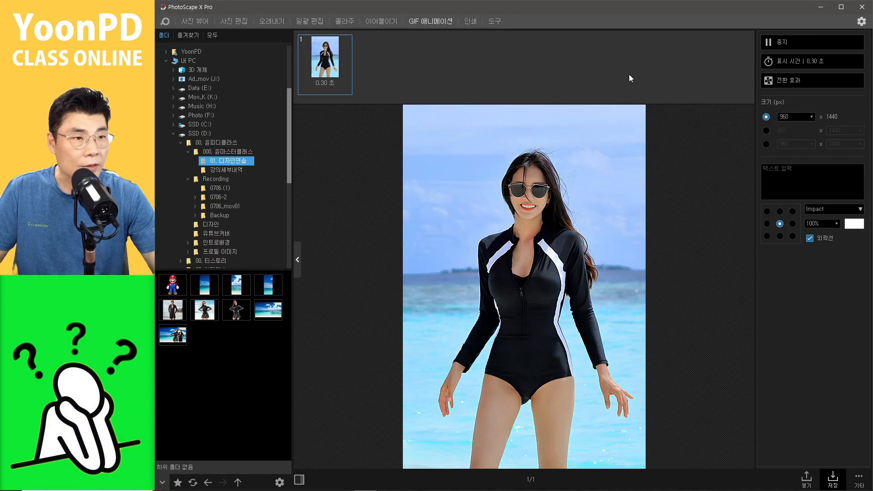
key("ctrl+v")
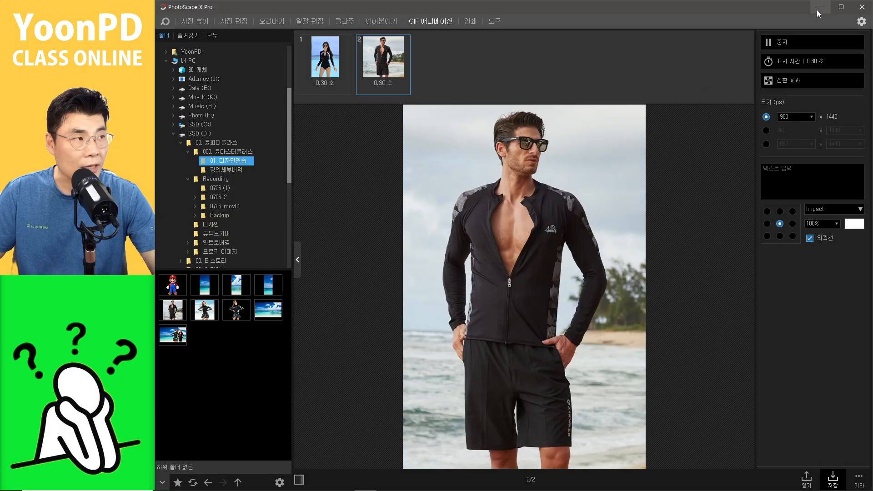
Step: Copy the woman's navy rash guard image from the results and paste it as the third frame
left_click(817, 8)
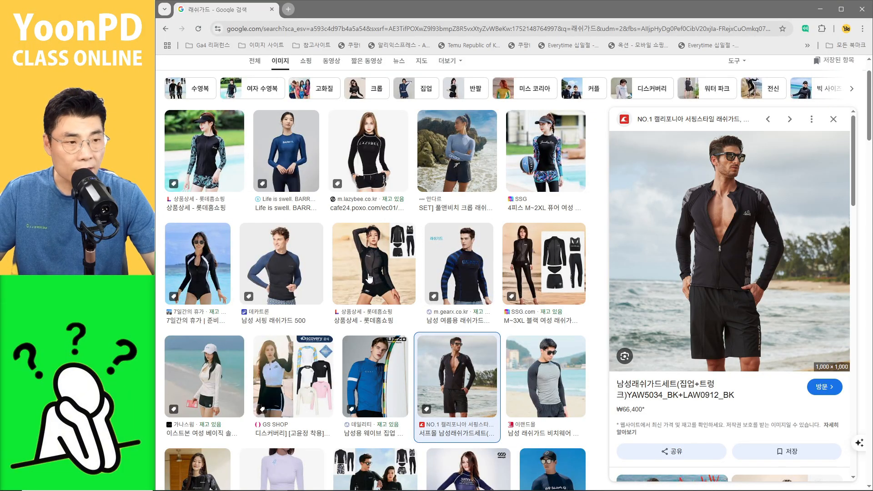
scroll(333, 349, "down", 1)
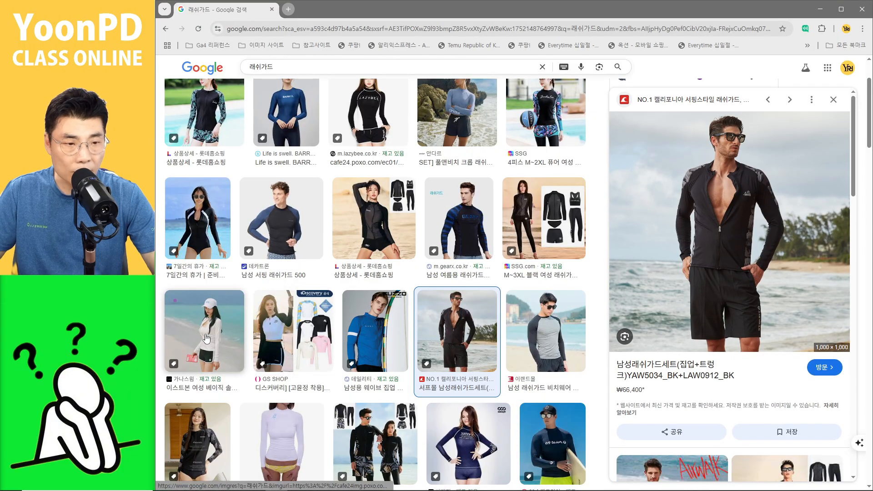
scroll(245, 339, "down", 1)
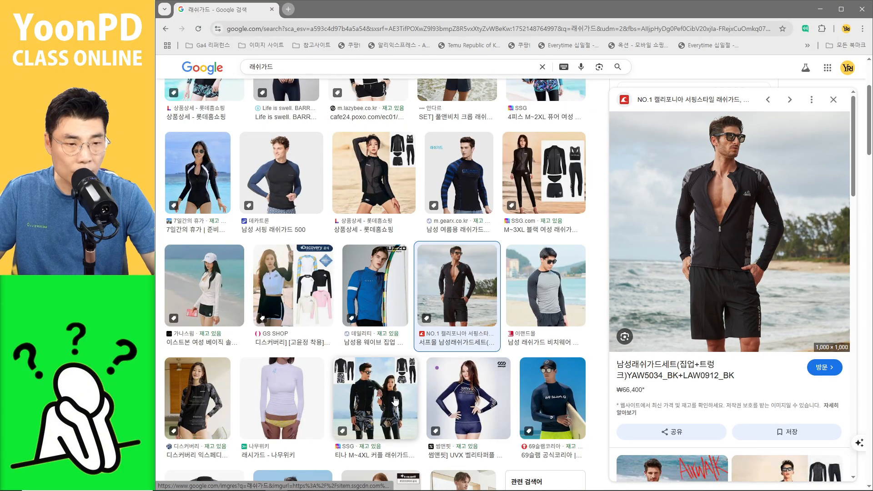
left_click(471, 411)
right_click(725, 217)
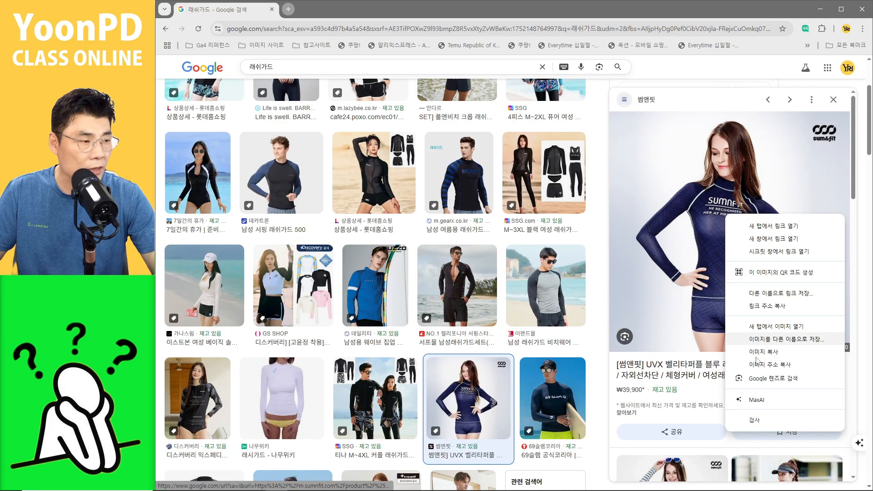
left_click(758, 352)
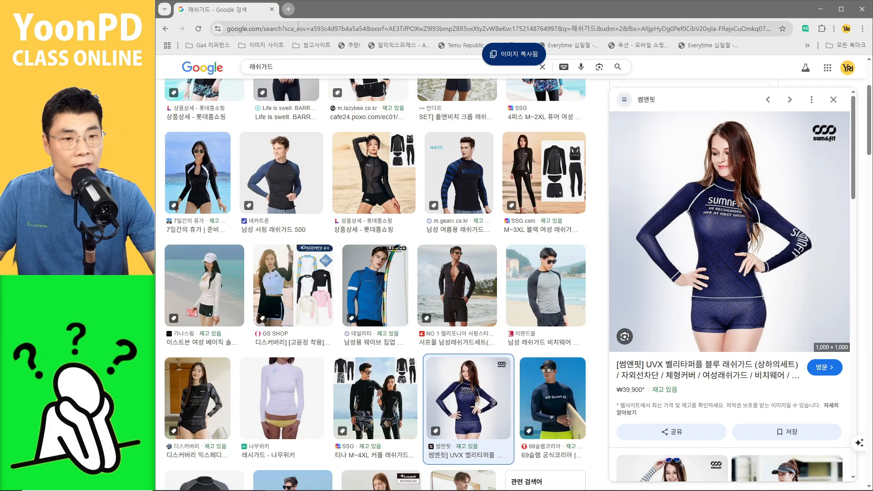
key("alt+Tab")
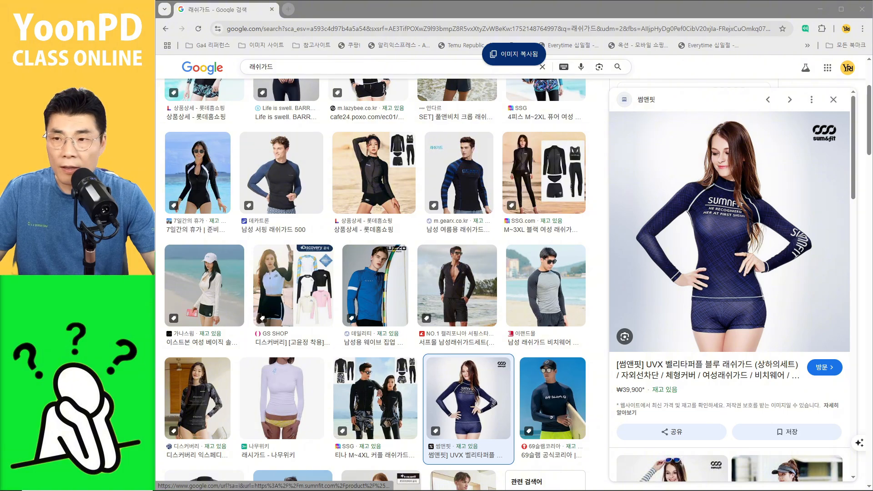
key("alt+Tab")
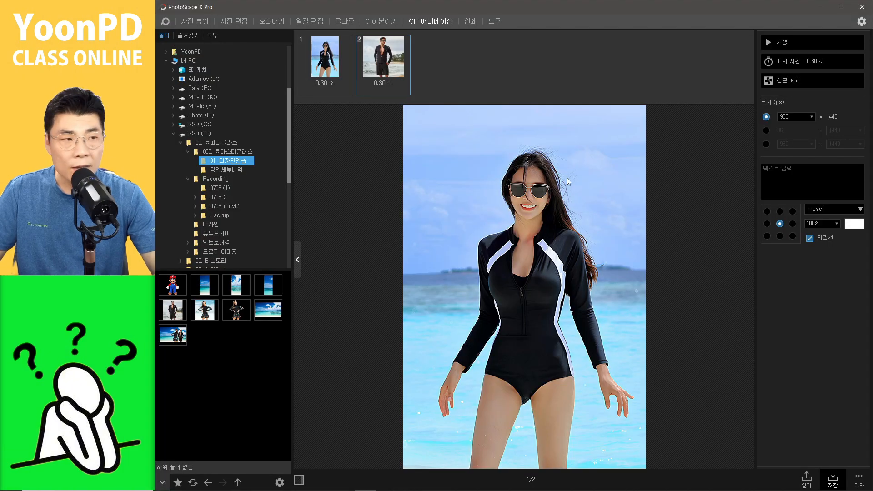
left_click(462, 81)
key("ctrl+v")
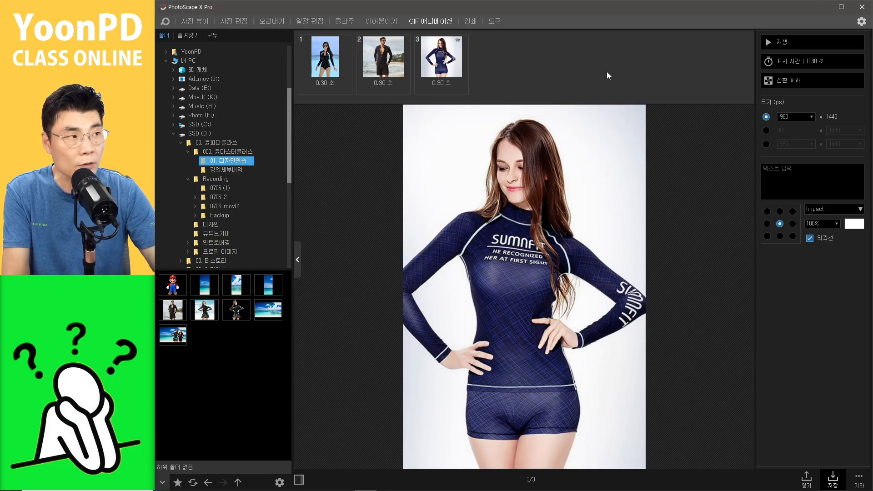
Step: Apply the slide-left transition effect to all frames of the rash guard animation
left_click(779, 83)
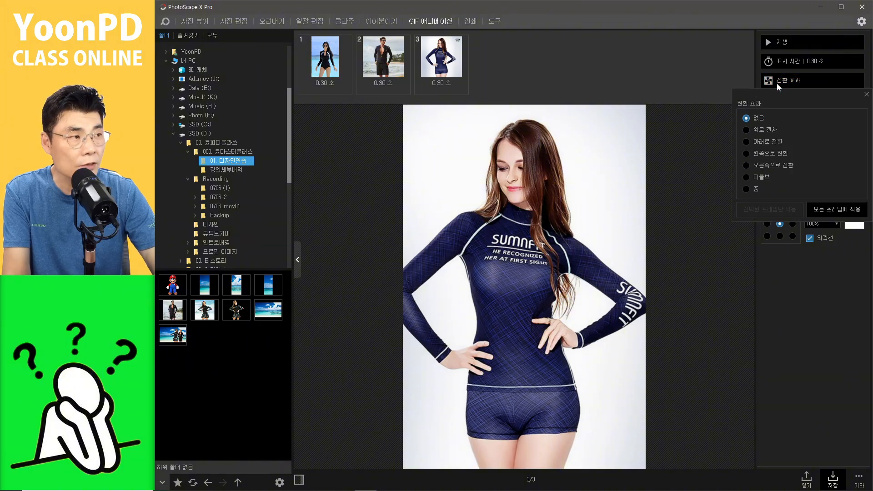
left_click(747, 154)
left_click(831, 210)
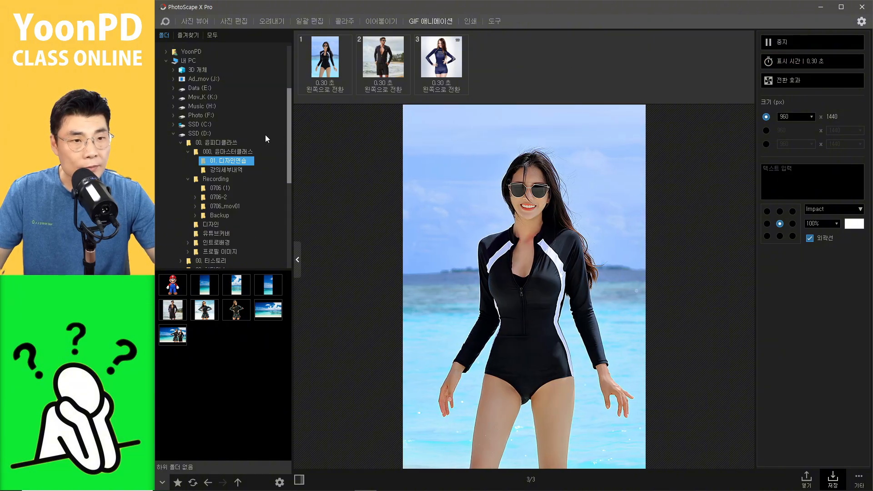
Step: Close the current image in the photo editor and create a new 1200 × 500 canvas with a yellow #ffcc00 background
left_click(244, 24)
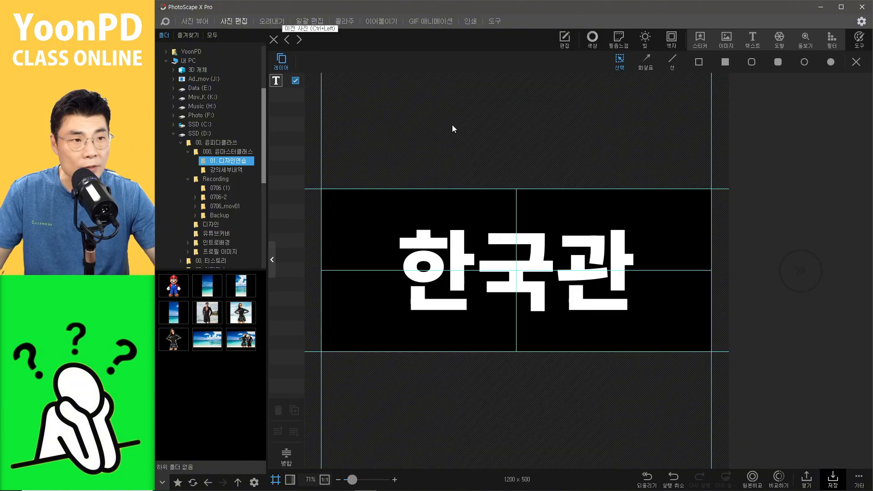
left_click(273, 41)
left_click(438, 256)
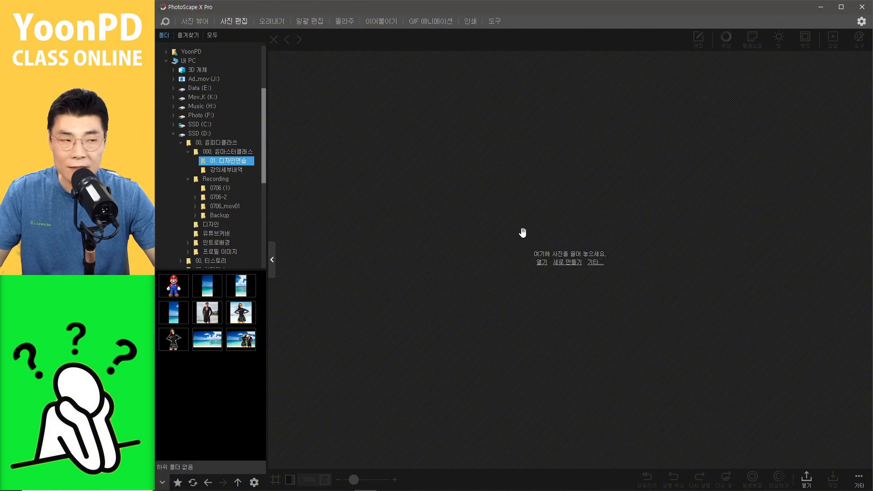
left_click(571, 264)
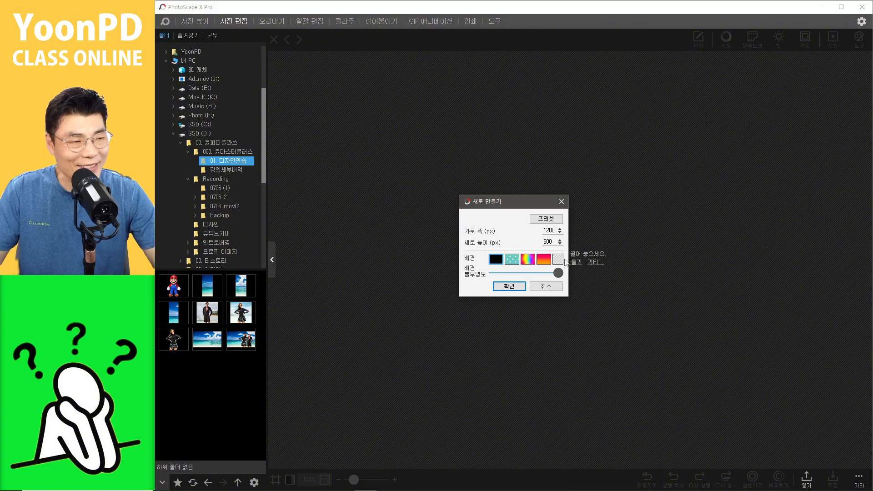
left_click(496, 259)
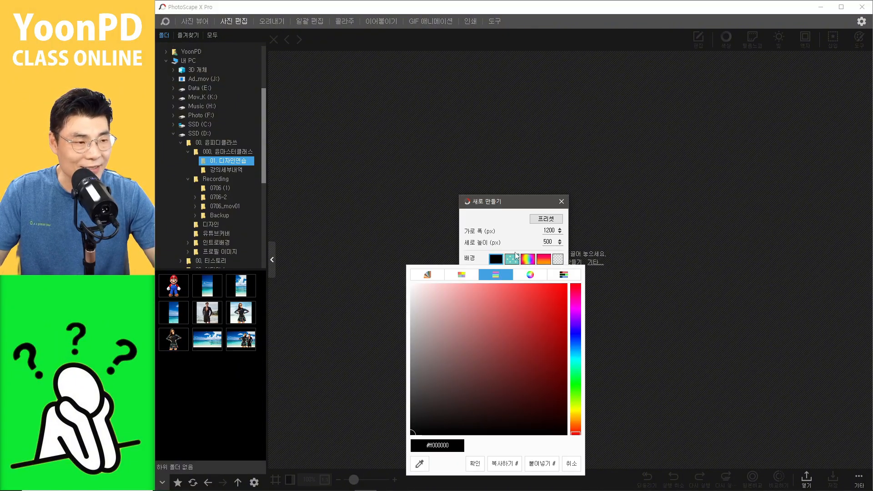
left_click(576, 416)
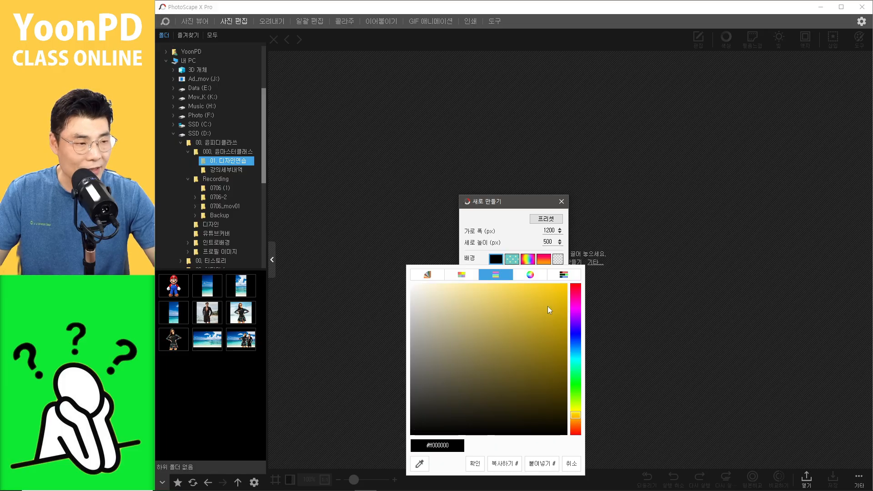
left_click_drag(547, 307, 603, 253)
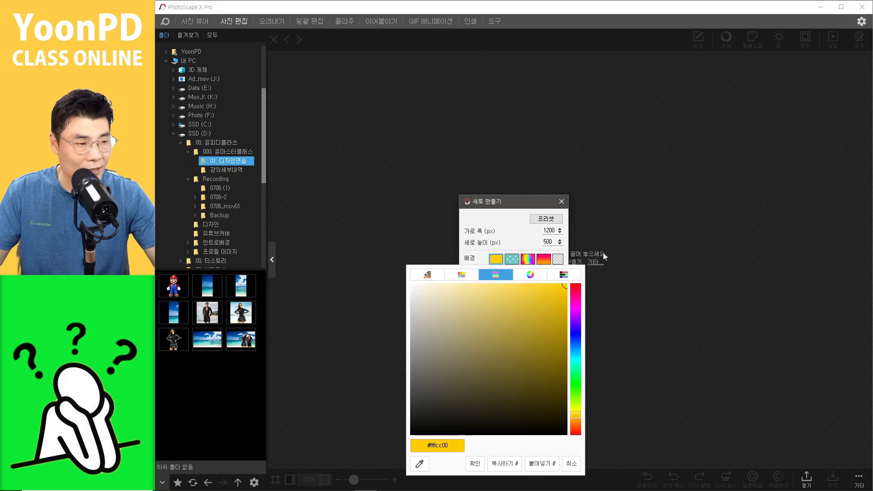
left_click(475, 463)
left_click(503, 286)
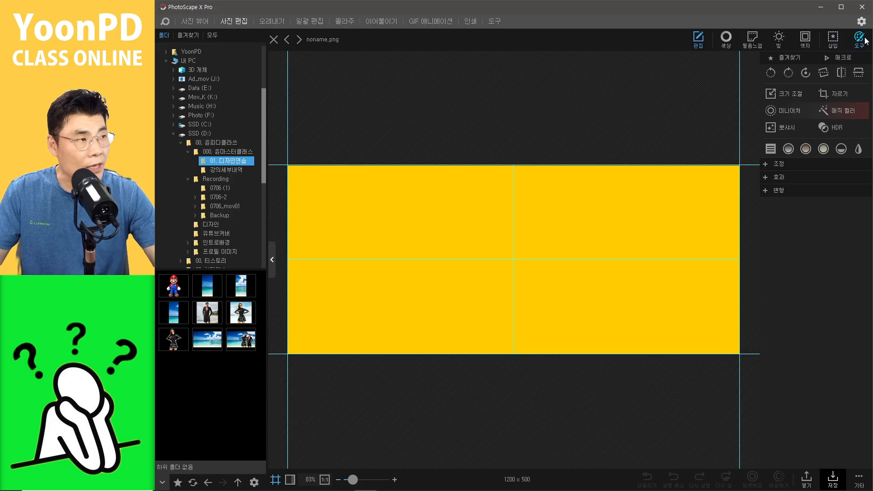
Step: Insert a text object on the canvas reading 초보공감
left_click(834, 42)
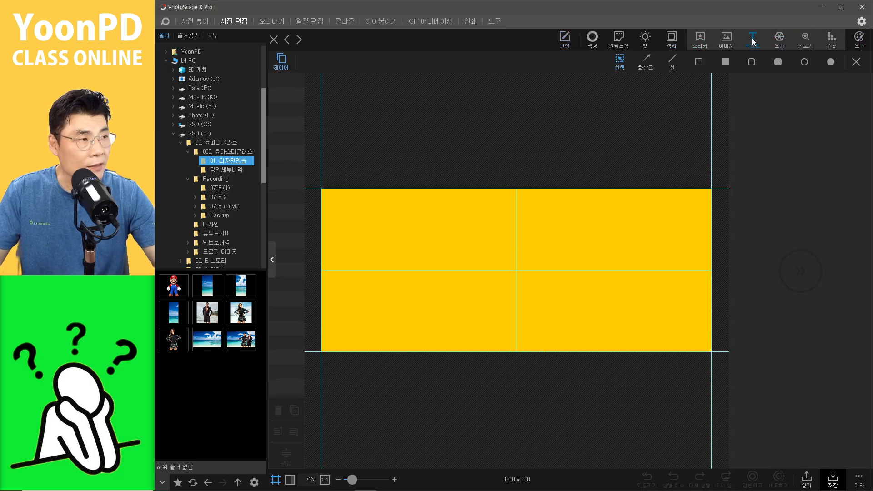
left_click(752, 40)
left_click(763, 117)
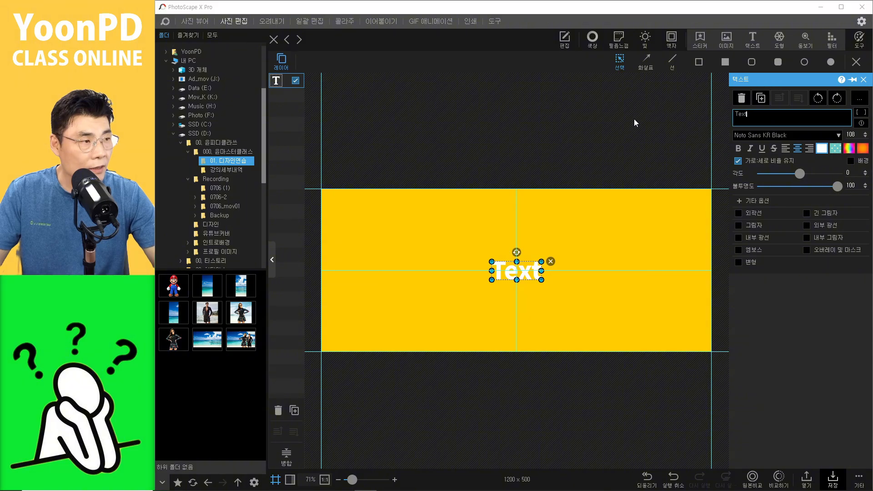
key("ctrl+a")
key("BackSpace")
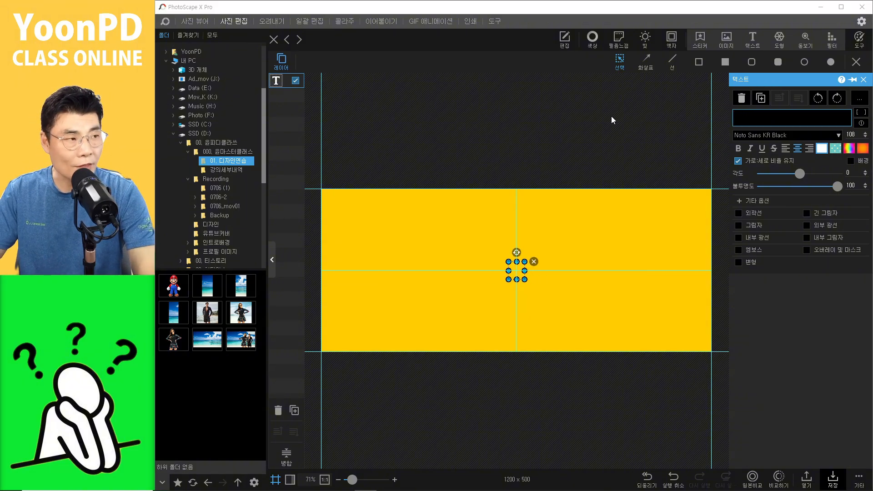
type("ㅊ")
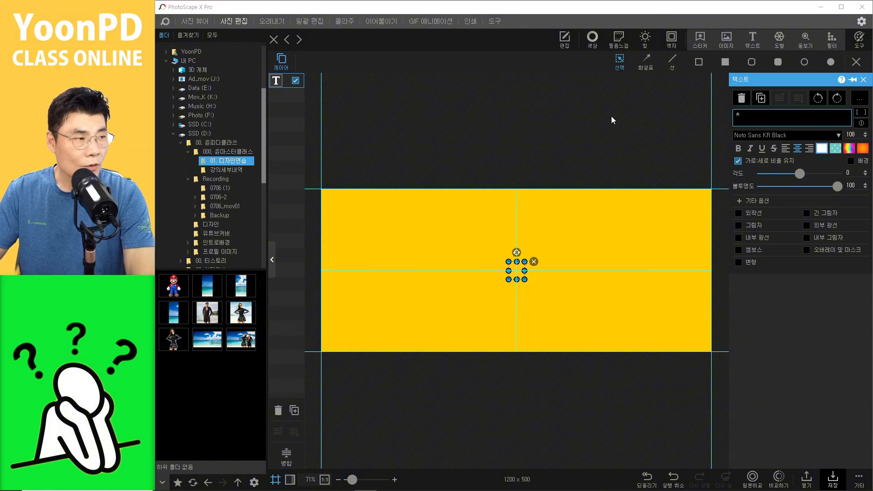
type("ㅗ보공ㄱ")
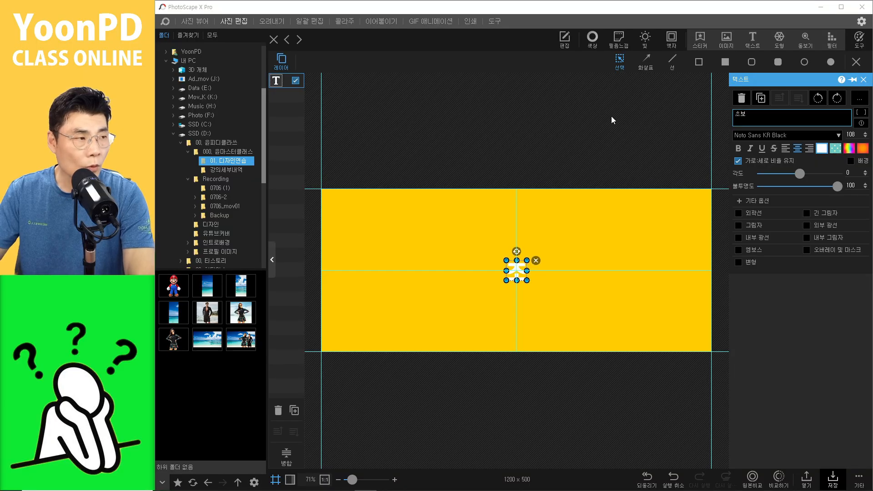
type("ㅏㅁ")
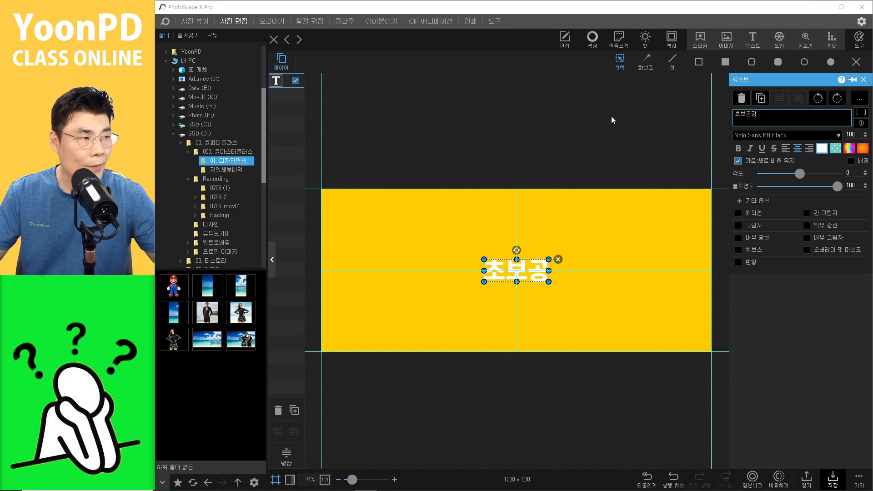
left_click(582, 268)
left_click(535, 275)
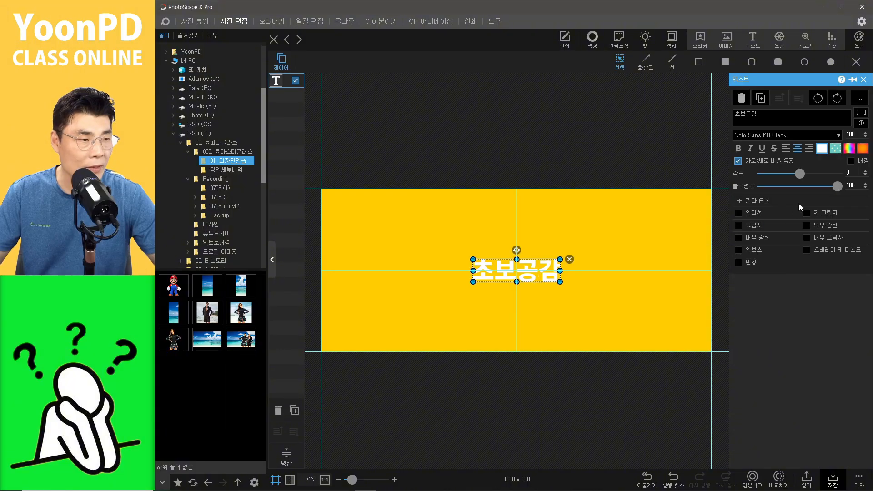
Step: Color the 초보공감 text black and enlarge it to about size 343, centred on the banner
left_click(821, 148)
left_click_drag(741, 263, 634, 367)
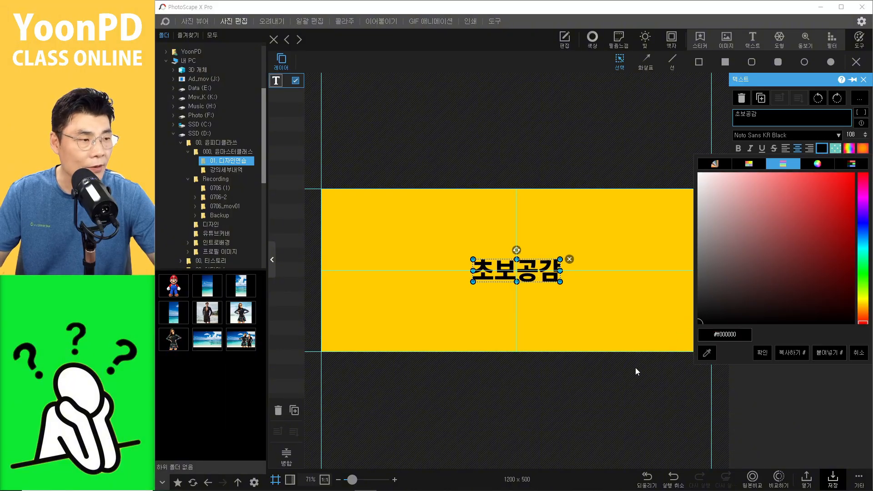
left_click(761, 352)
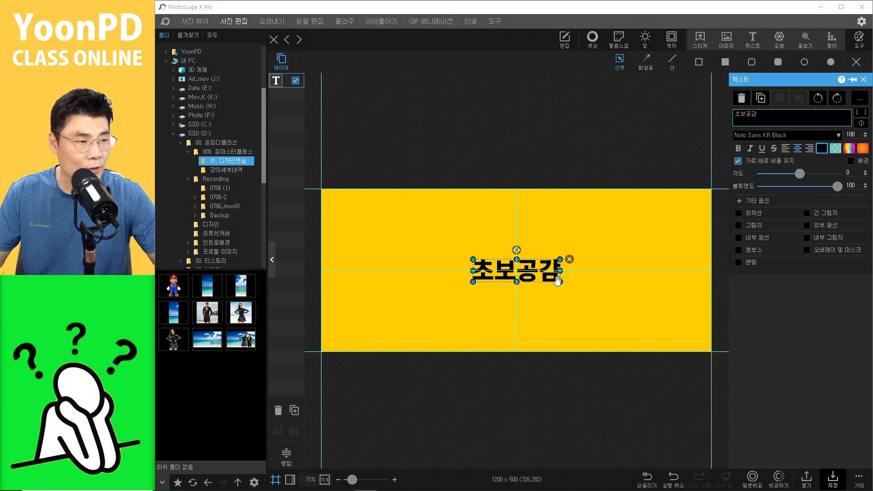
left_click_drag(560, 282, 686, 342)
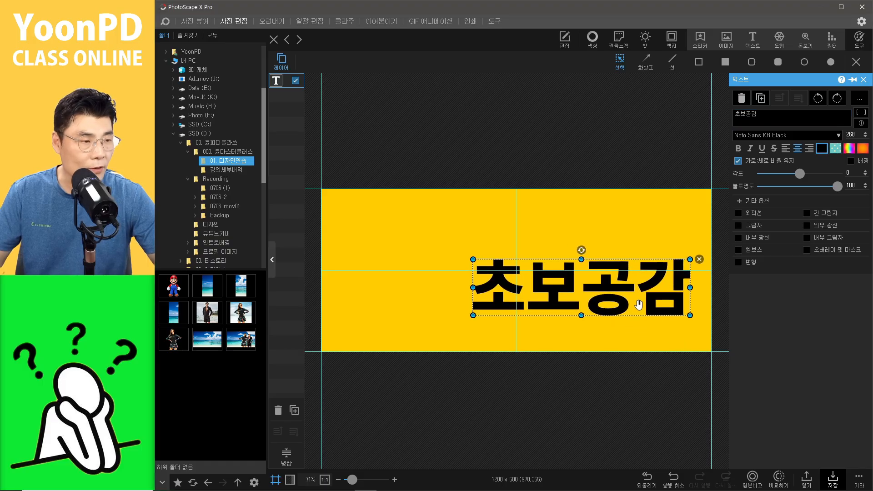
left_click_drag(634, 305, 574, 290)
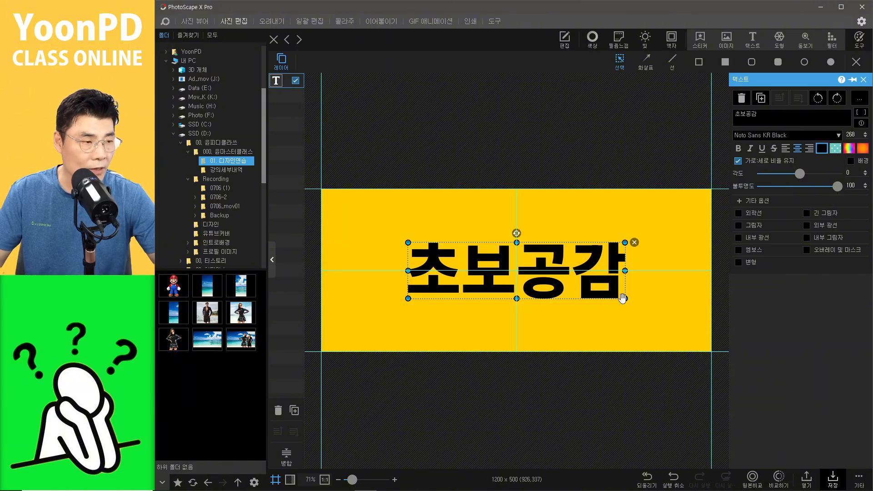
left_click_drag(624, 300, 685, 315)
left_click_drag(622, 315, 591, 307)
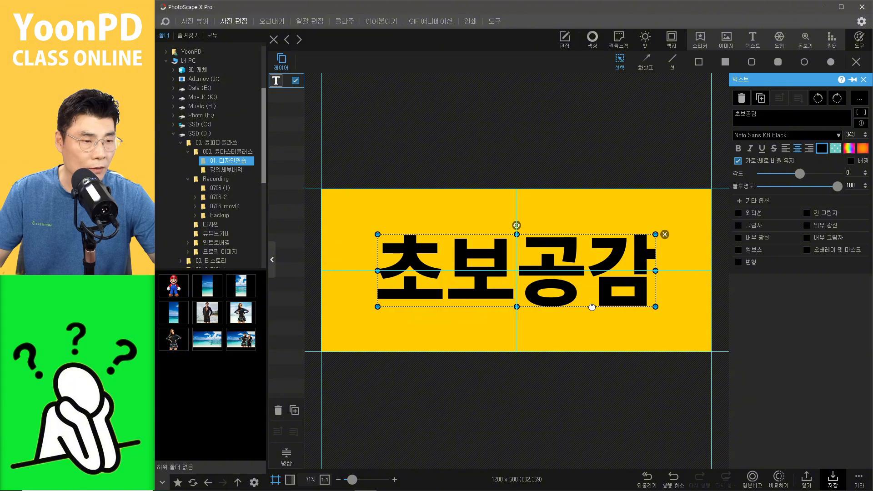
Step: Set the text's letter spacing to 10 in the extra options
left_click(739, 200)
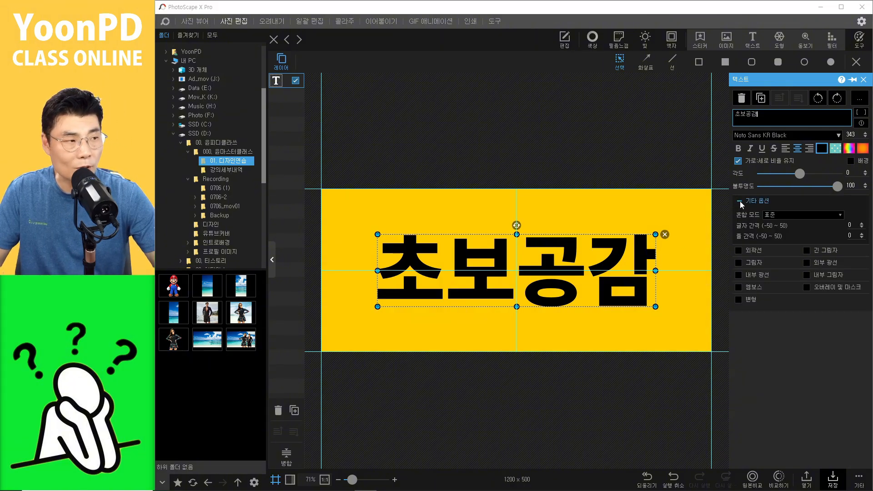
left_click(862, 224)
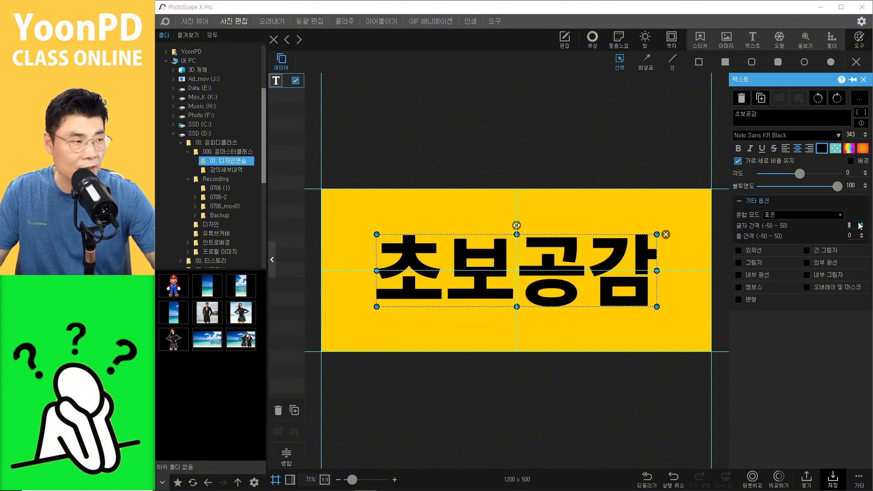
left_click(861, 224)
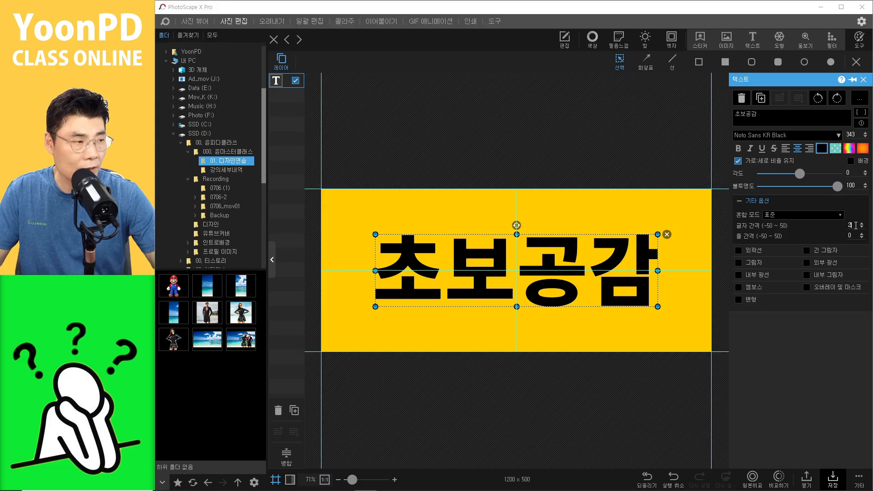
type("20")
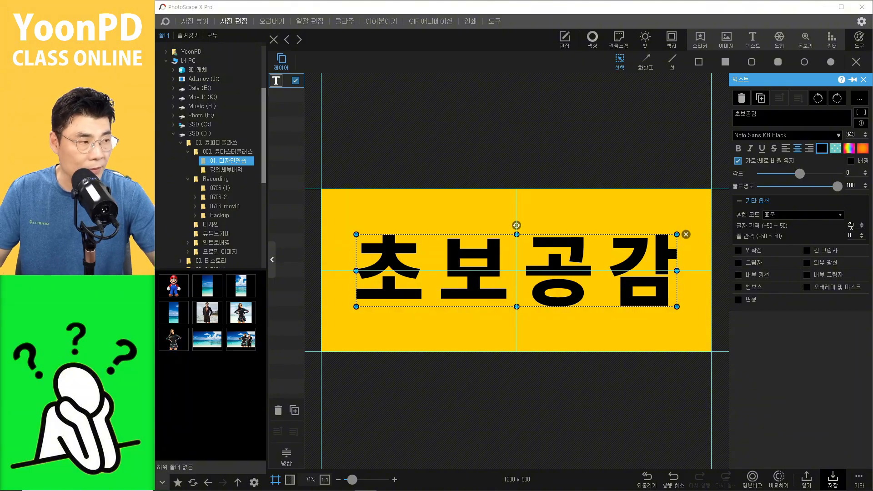
type("10")
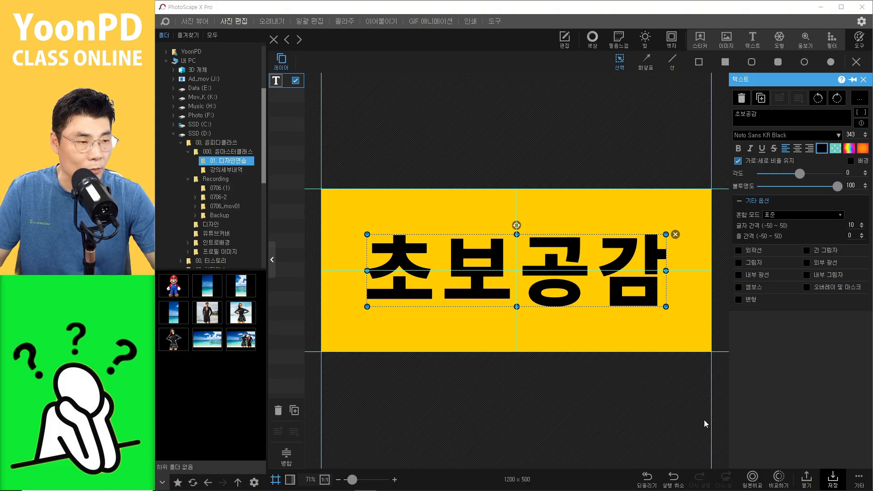
Step: Copy the finished banner image to the clipboard
left_click(832, 479)
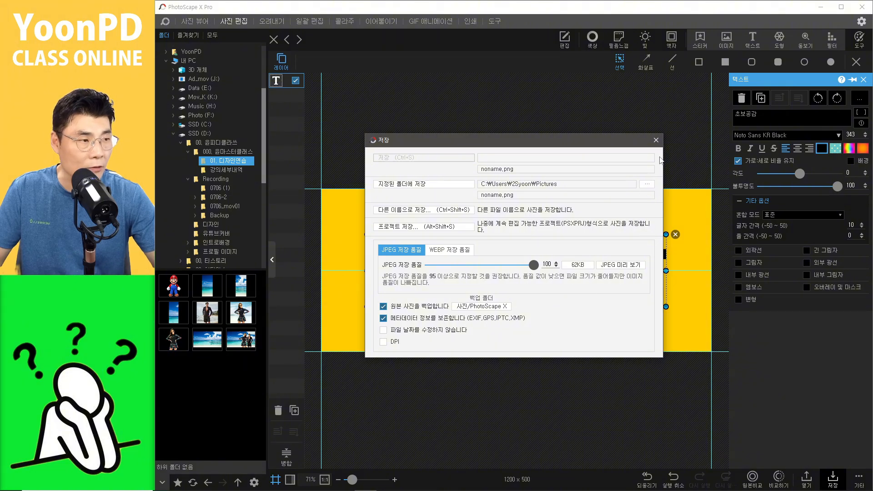
left_click(656, 141)
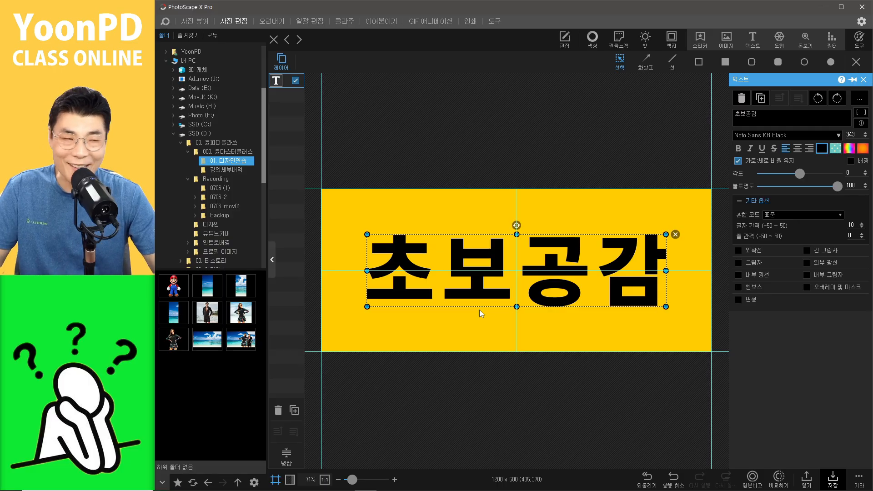
left_click(860, 482)
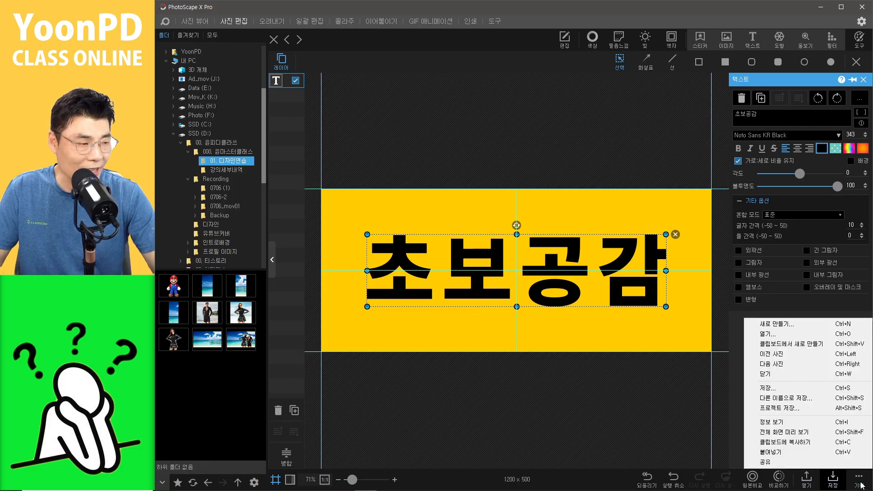
left_click(823, 442)
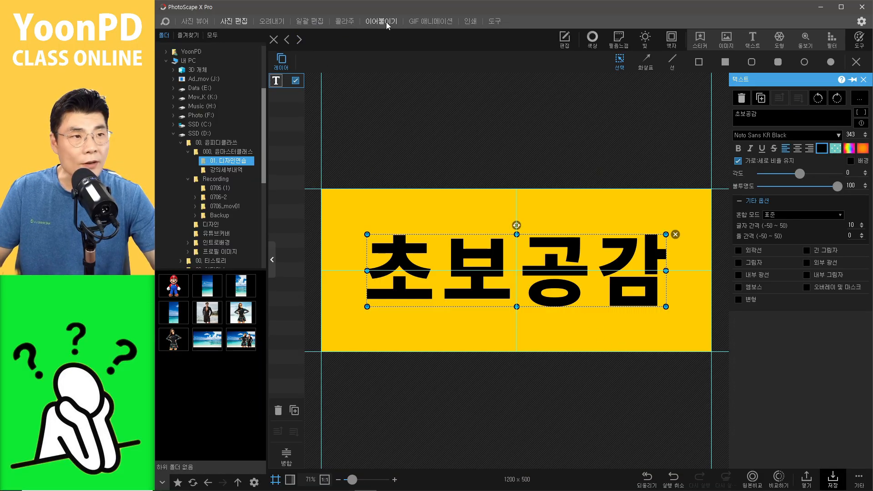
Step: Delete all frames in the GIF animation and paste the banner as the first frame
left_click(424, 23)
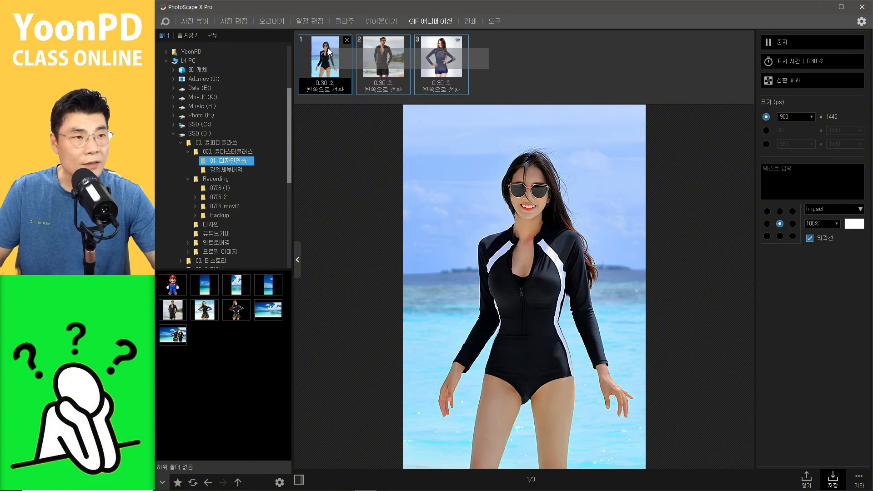
key("Delete")
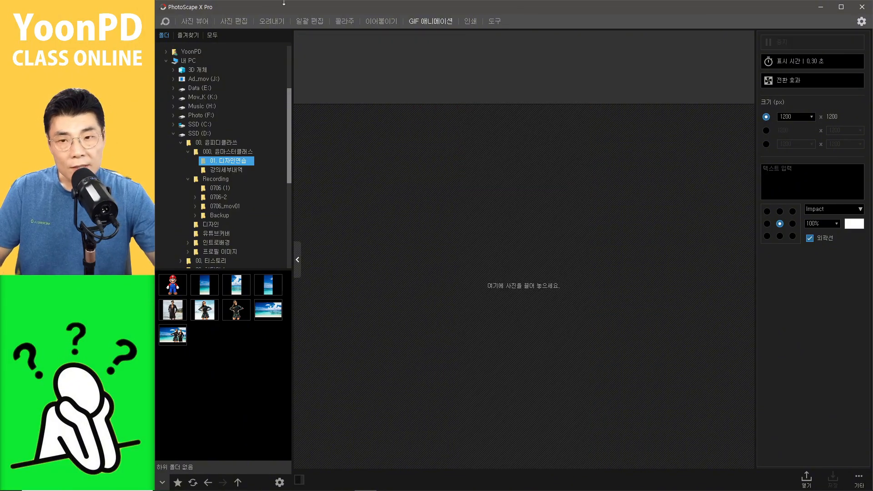
key("ctrl+v")
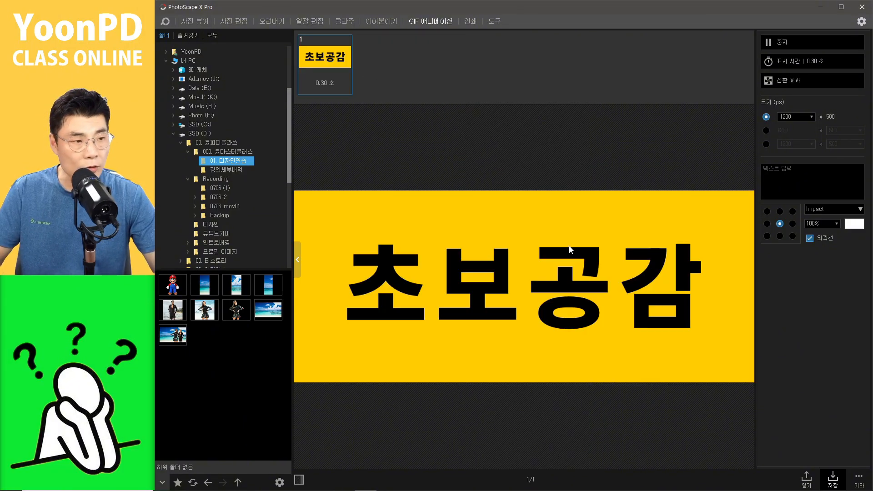
Step: Shorten the banner text to 초보공, copy the image, and paste it as the second GIF frame
left_click(236, 22)
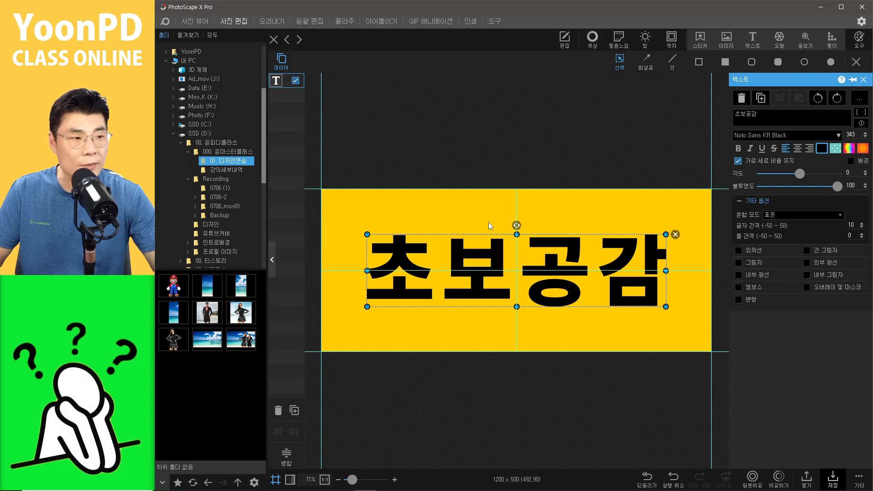
left_click(766, 118)
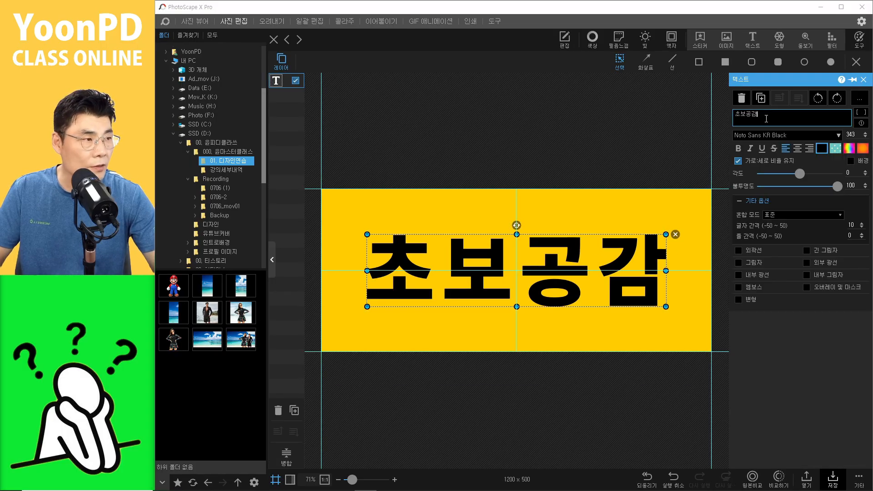
key("BackSpace")
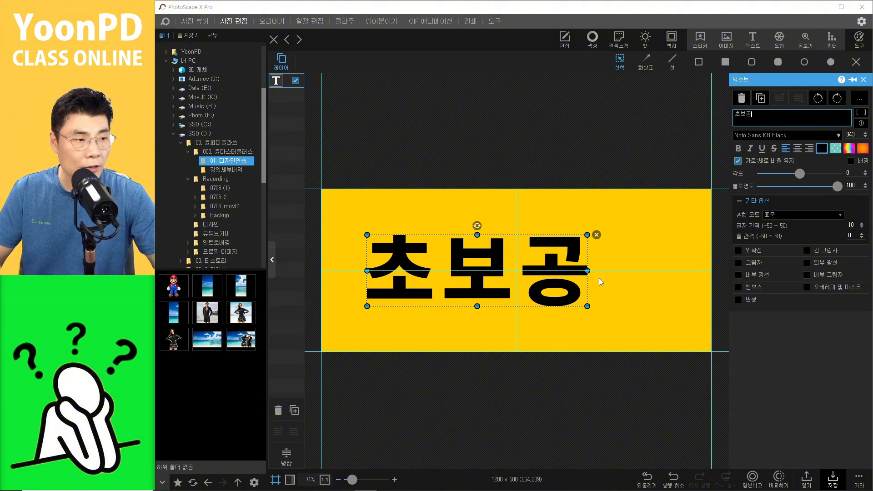
left_click(561, 396)
key("ctrl+c")
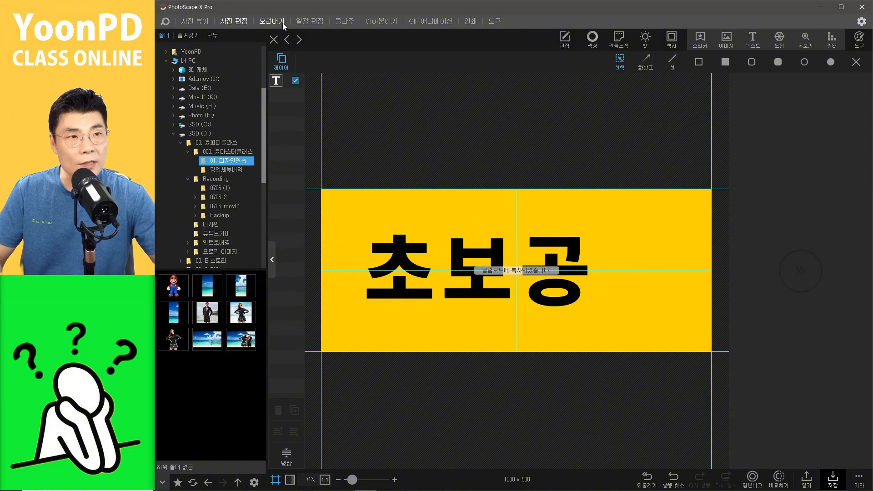
left_click(427, 21)
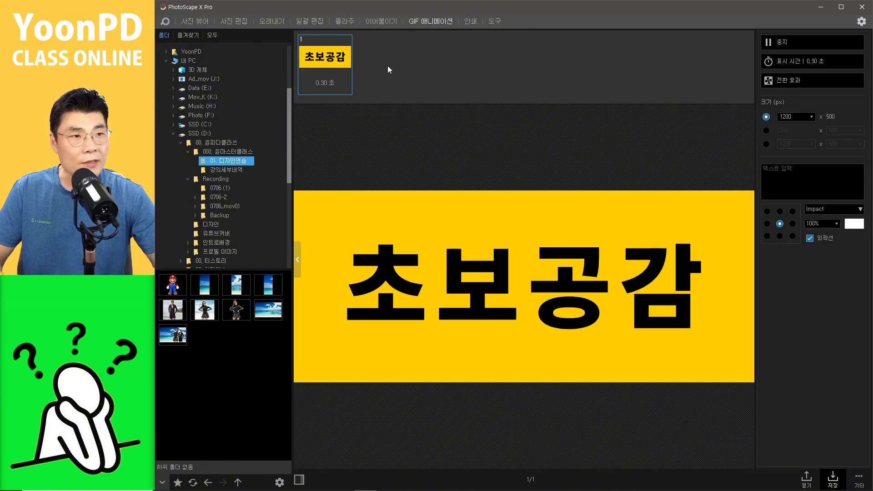
key("ctrl+v")
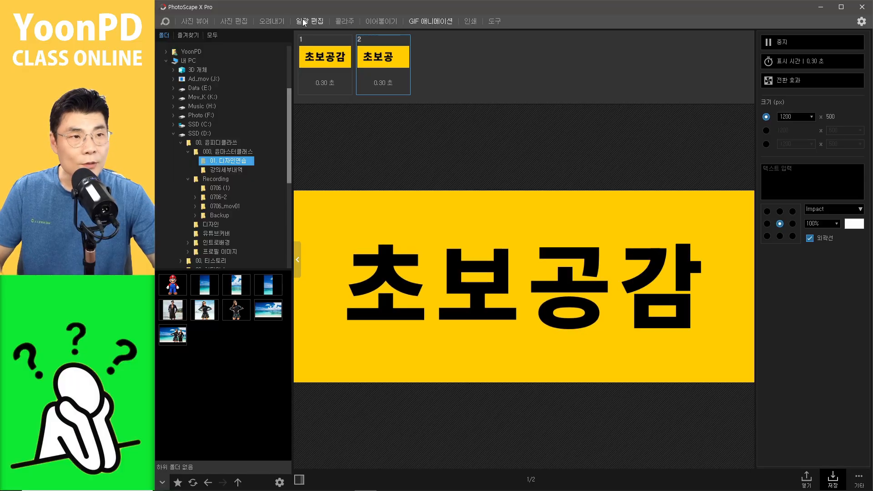
Step: Shorten the banner text to 초보 and paste that banner as the third GIF frame
left_click(244, 21)
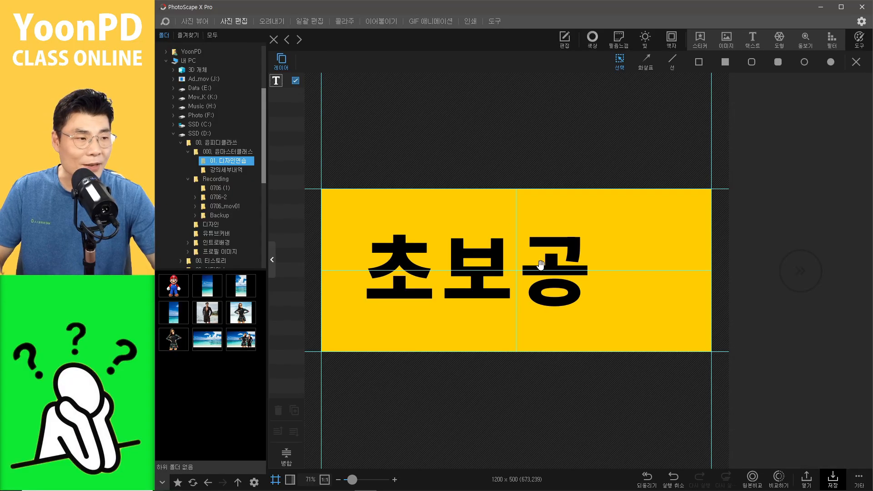
left_click(541, 265)
left_click(763, 117)
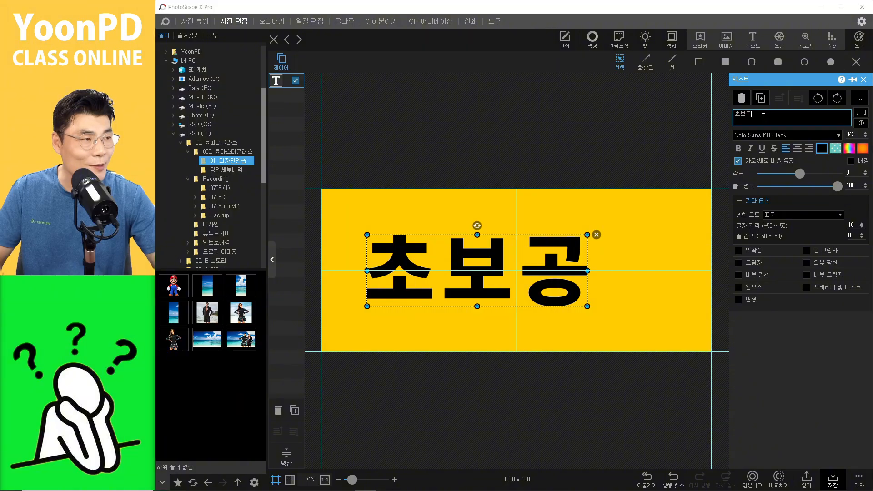
key("BackSpace")
left_click(503, 144)
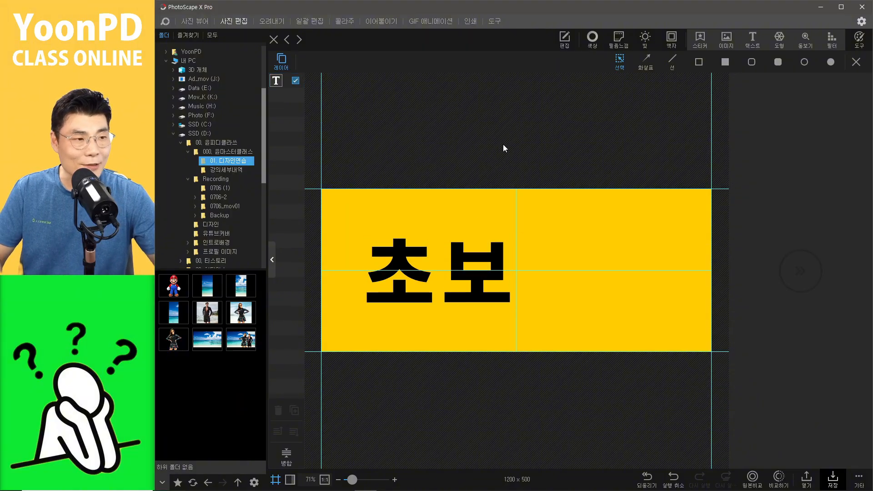
left_click(422, 21)
key("ctrl+v")
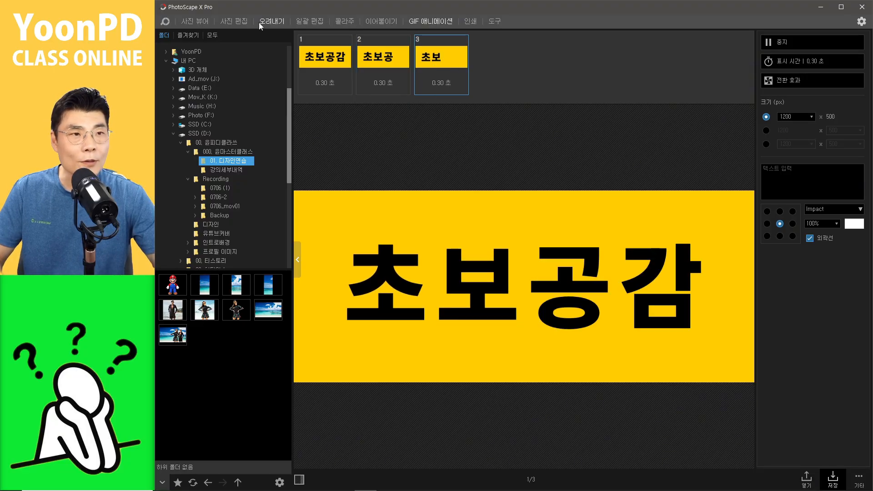
Step: Shorten the banner text to 초, copy the image, and paste it as the fourth GIF frame
left_click(238, 22)
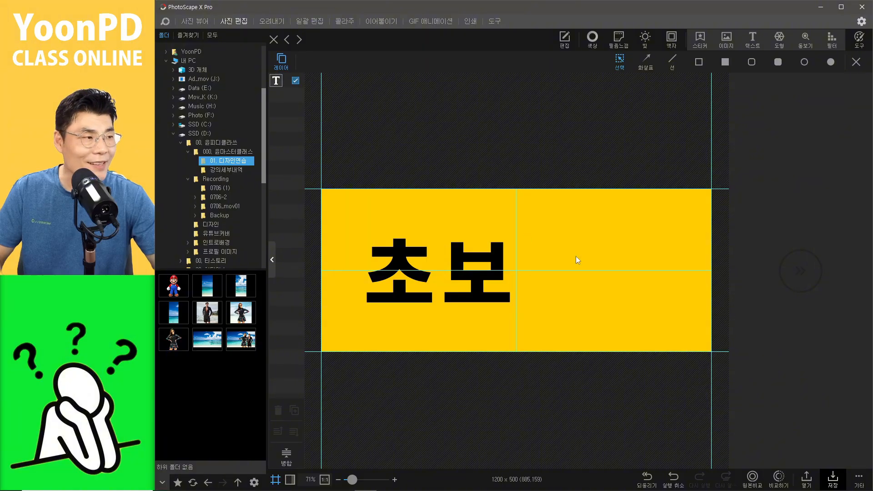
left_click(485, 270)
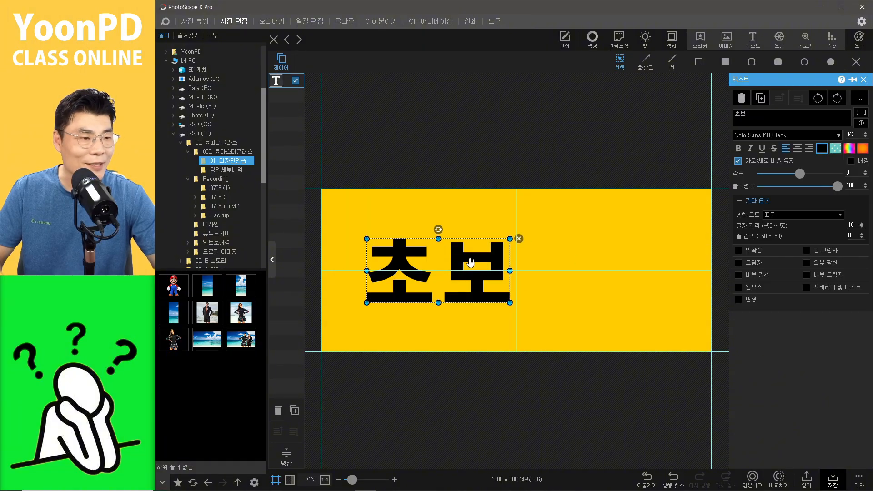
left_click(758, 117)
key("BackSpace")
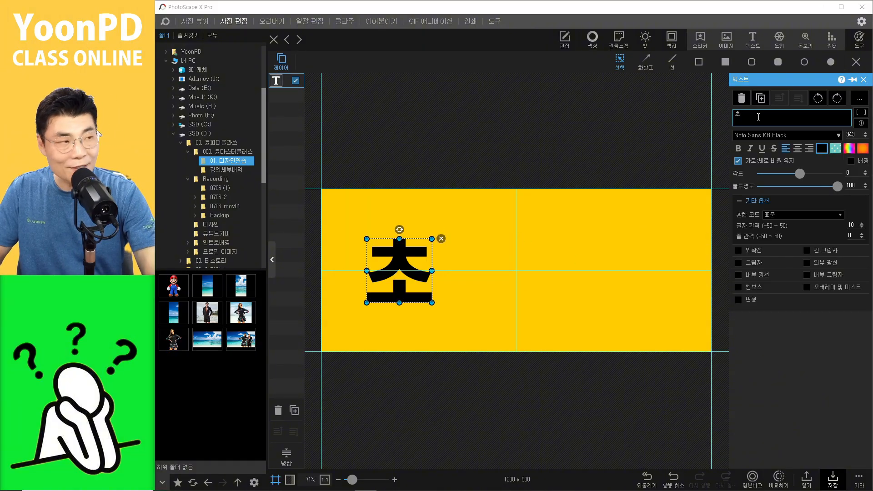
left_click(609, 137)
key("ctrl+c")
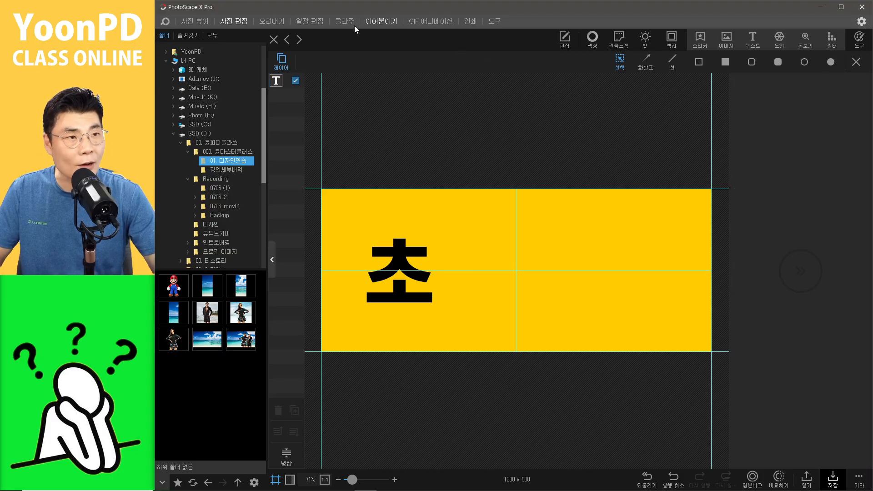
left_click(427, 21)
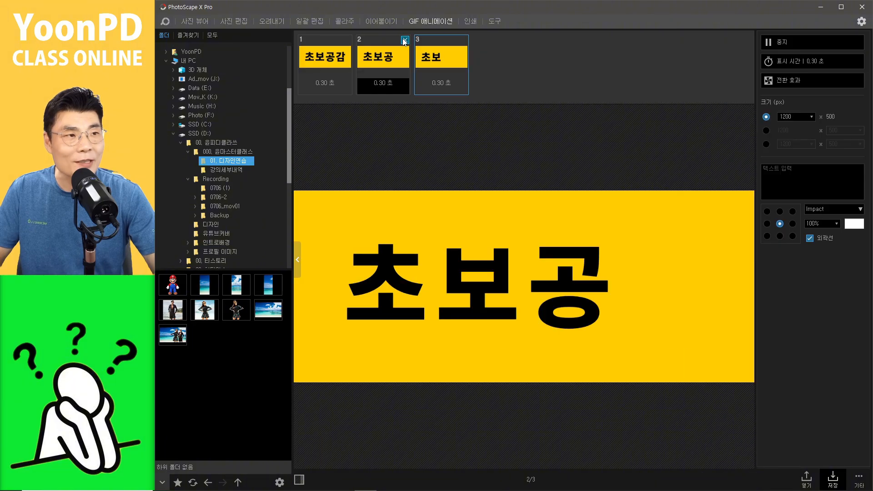
key("ctrl+v")
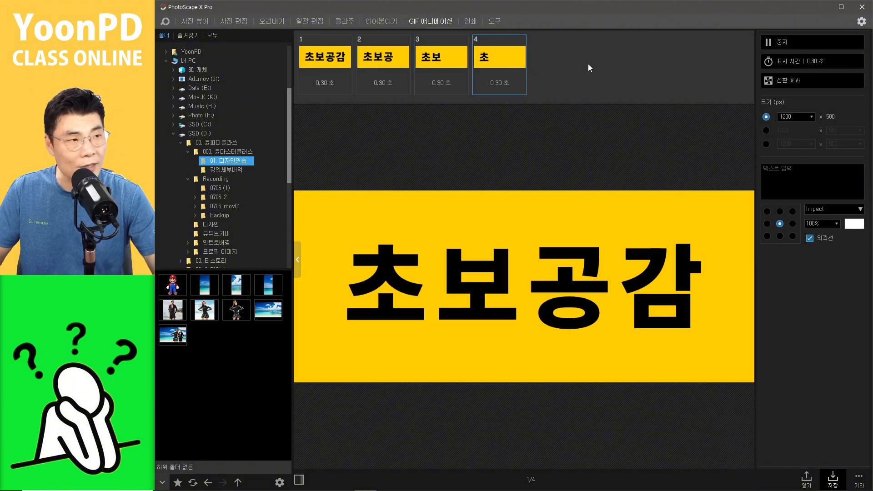
Step: Hide the text layer and add the empty yellow banner as the fifth GIF frame
left_click(236, 22)
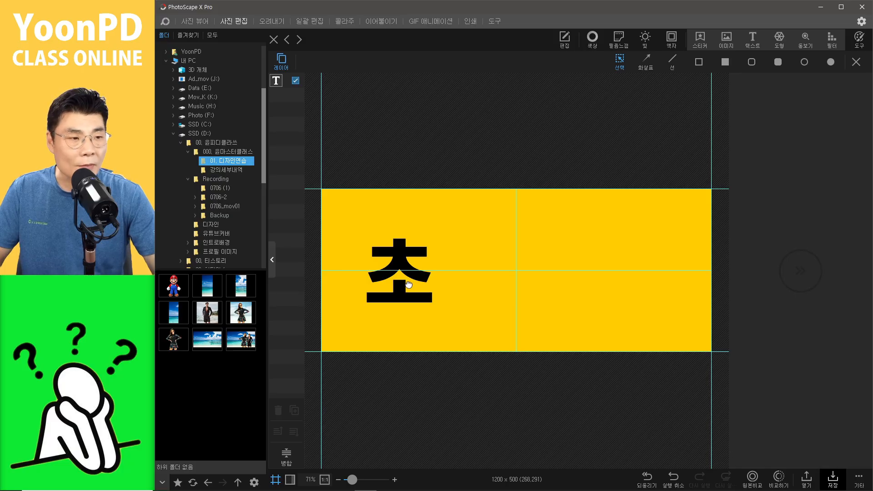
left_click(409, 282)
left_click(295, 81)
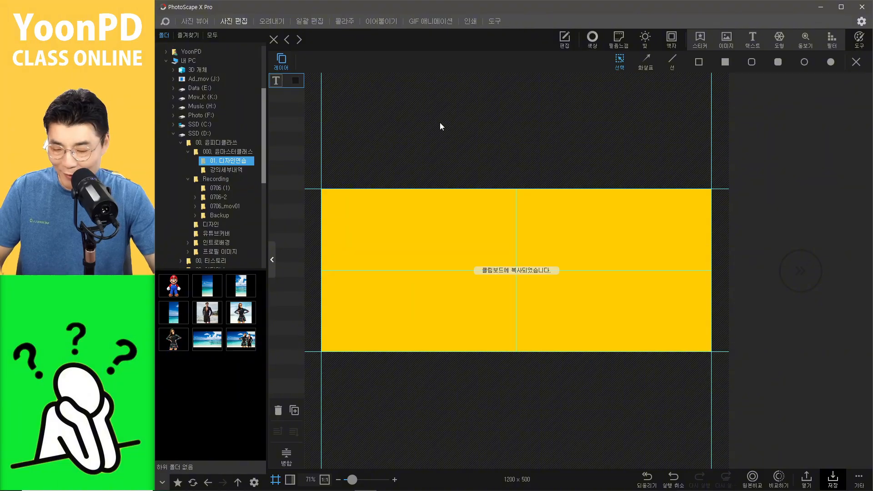
left_click(429, 21)
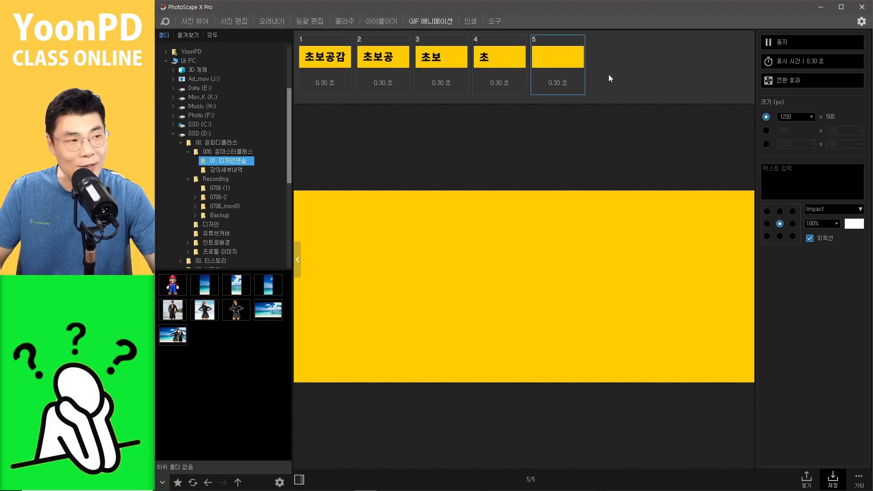
Step: Rearrange the frames so the text builds up letter by letter, ending with the full 초보공감 frame
left_click_drag(490, 62, 567, 67)
left_click_drag(446, 56, 606, 63)
left_click_drag(375, 66, 586, 70)
left_click_drag(325, 62, 587, 70)
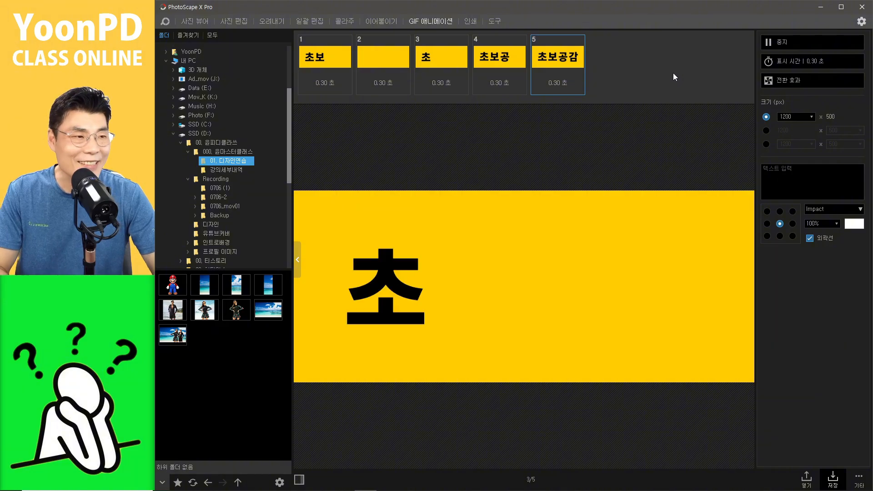
left_click(629, 75)
Step: Paste the empty yellow banner again as a sixth frame after the full 초보공감 frame
left_click(558, 67)
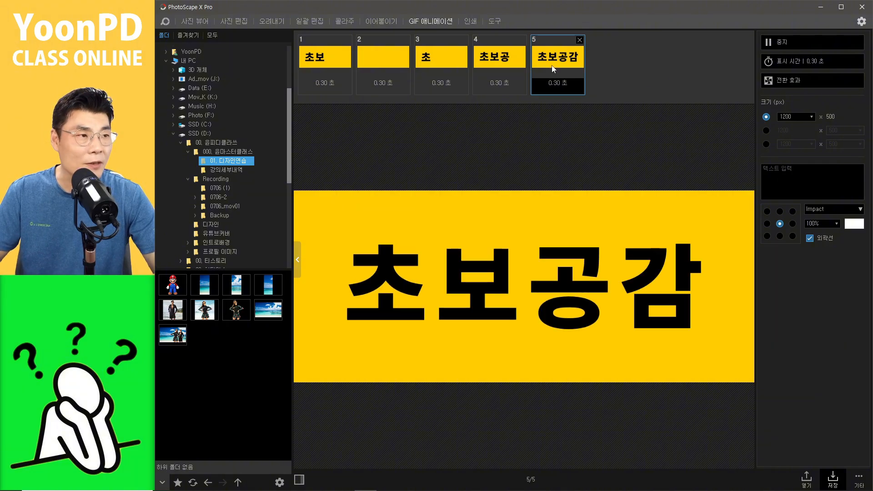
left_click(611, 85)
key("ctrl+v")
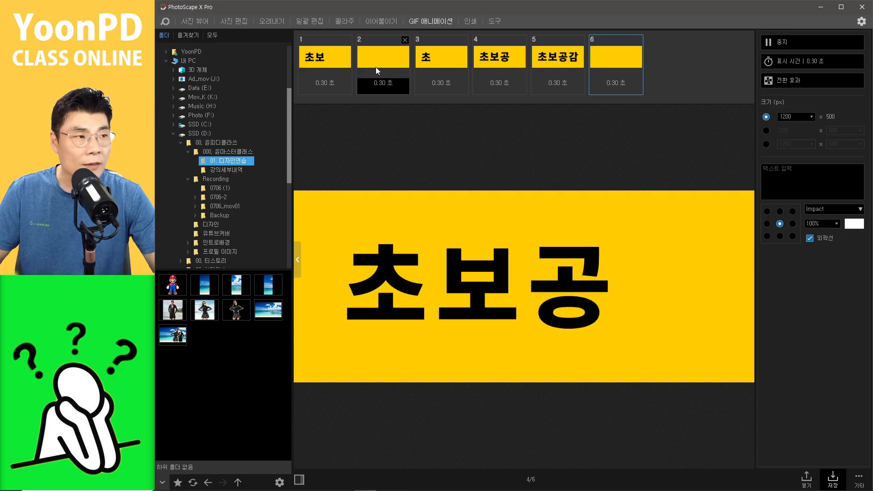
Step: Undo the text edits to restore the full 초보공감 banner, copy it, and paste it as two more frames
left_click(555, 59)
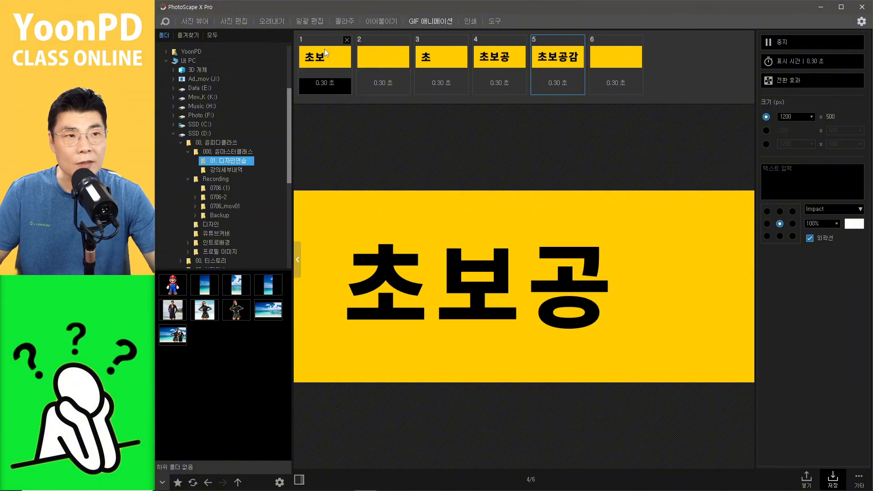
left_click(231, 22)
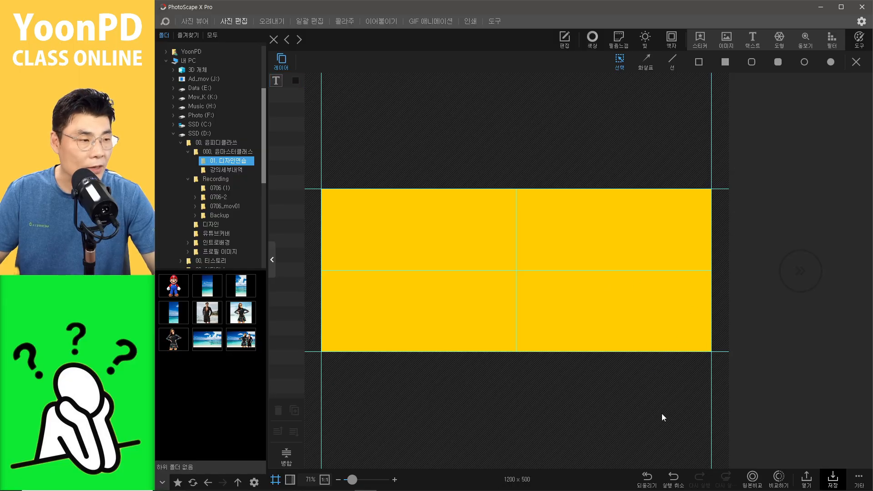
left_click(675, 480)
left_click(675, 481)
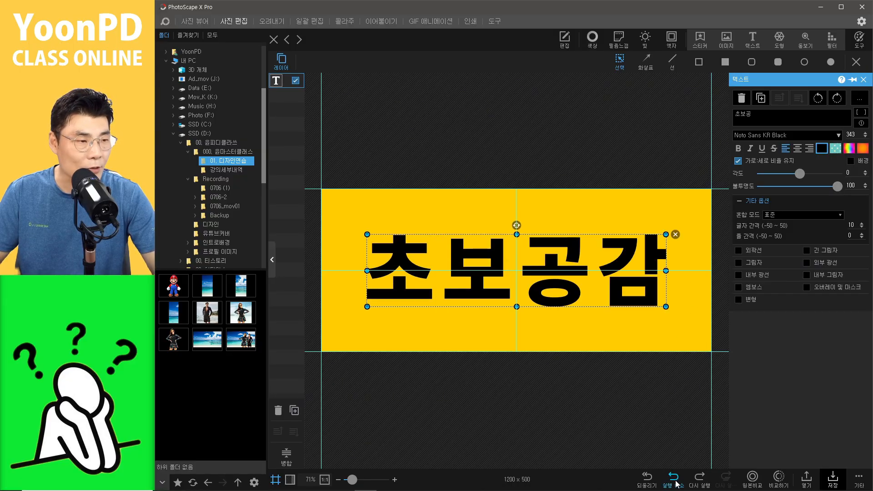
left_click(608, 440)
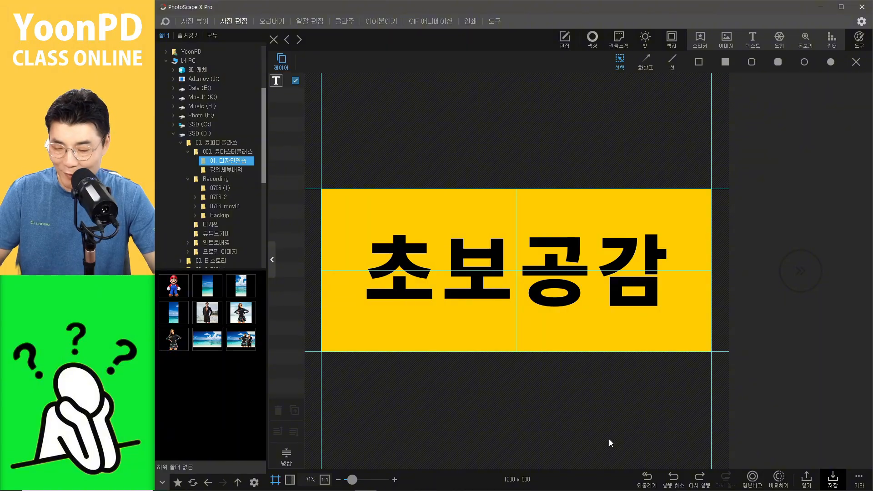
key("ctrl+c")
left_click(431, 21)
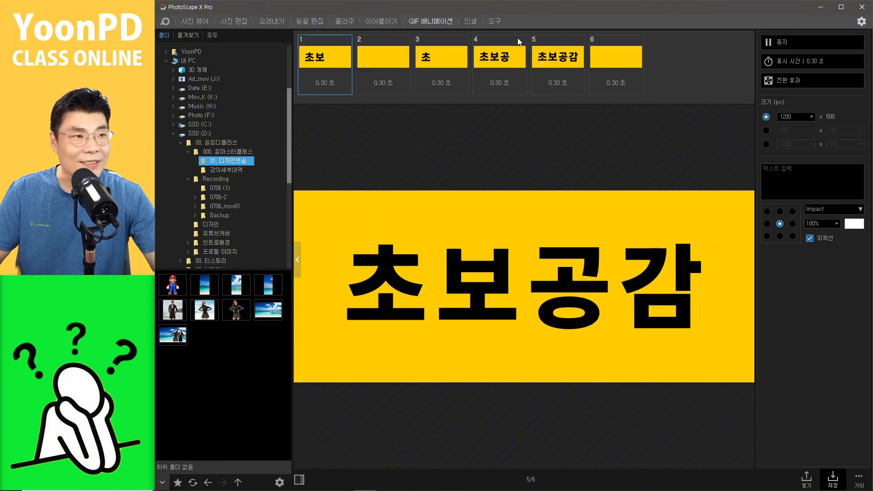
key("ctrl+v")
key("ctrl+v")
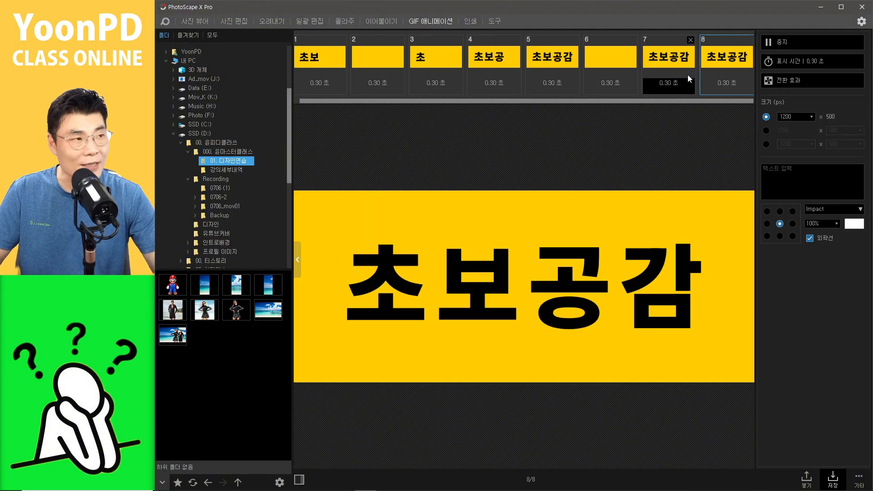
Step: Hide the text again, paste another empty banner frame, and move it between the two final 초보공감 frames
left_click(575, 84)
left_click(594, 60)
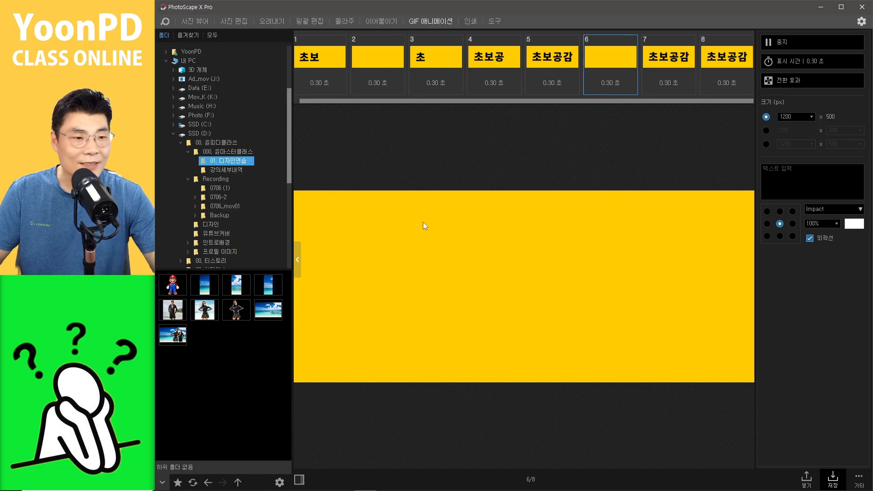
mouse_move(533, 483)
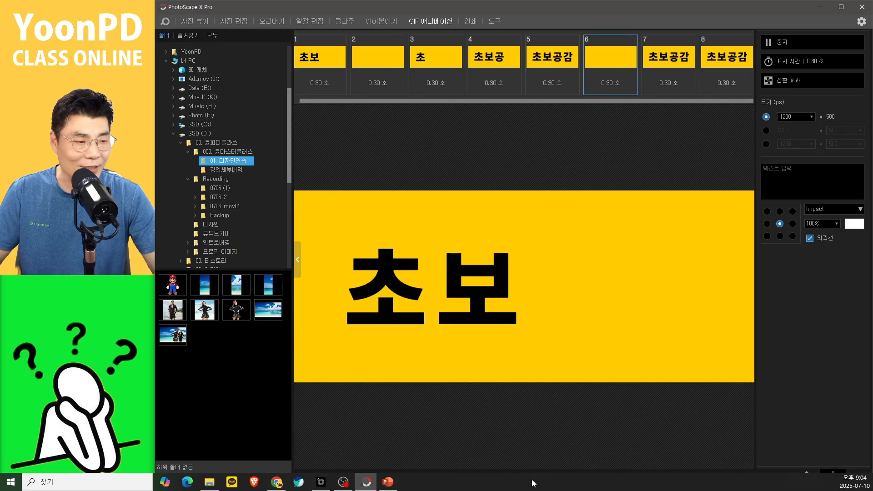
left_click(233, 21)
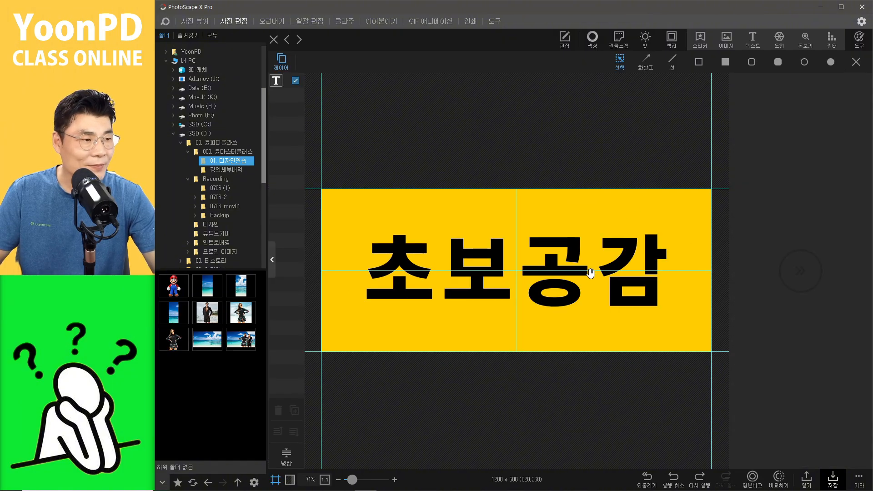
left_click(641, 267)
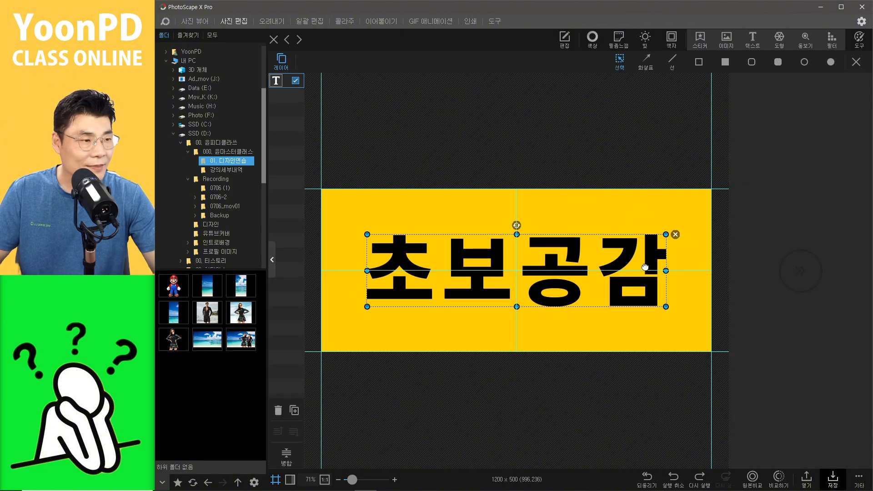
left_click(296, 81)
key("ctrl+c")
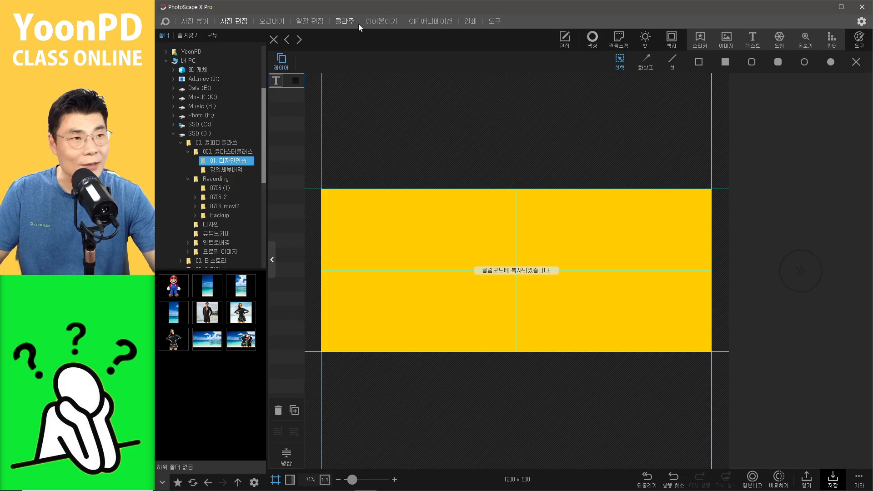
left_click(433, 22)
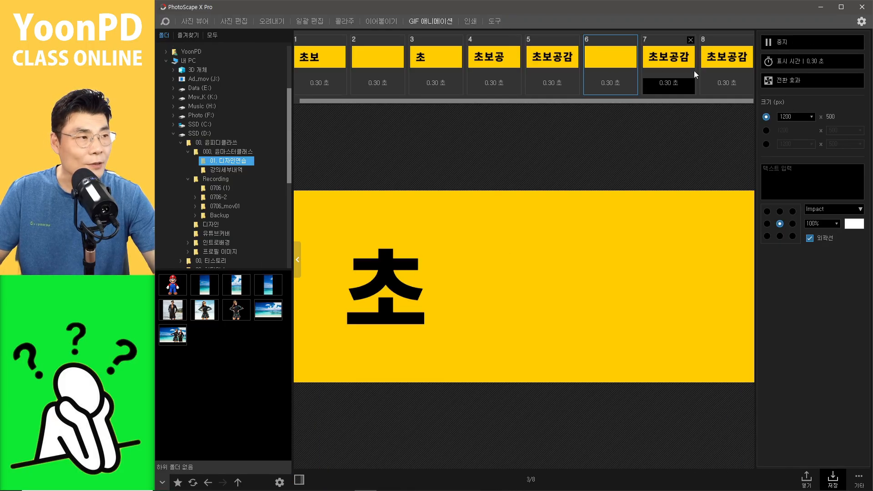
key("ctrl+v")
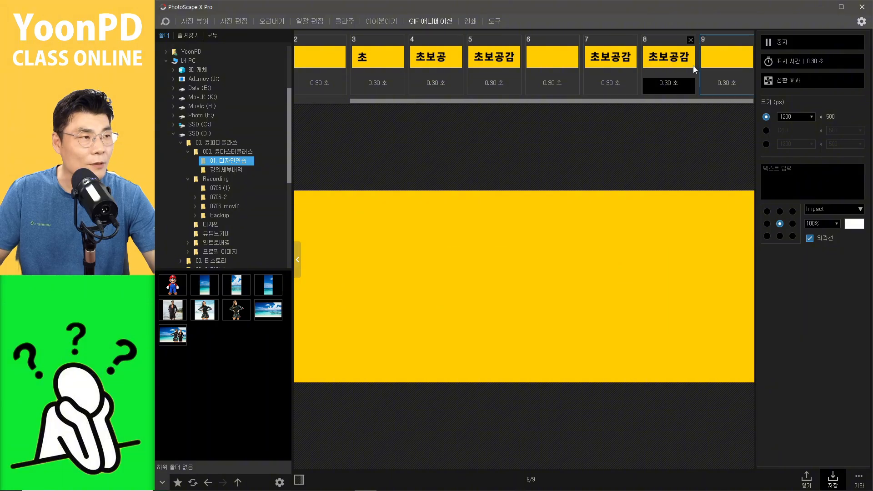
left_click_drag(680, 63, 642, 64)
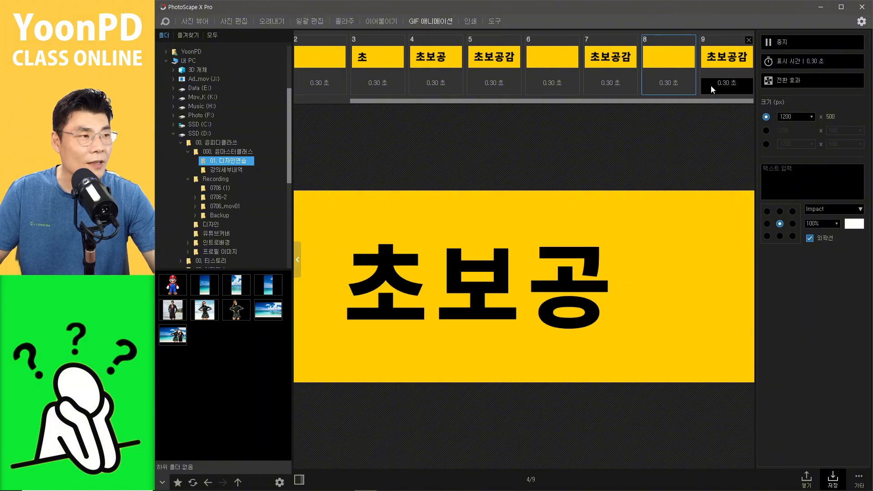
left_click(343, 68)
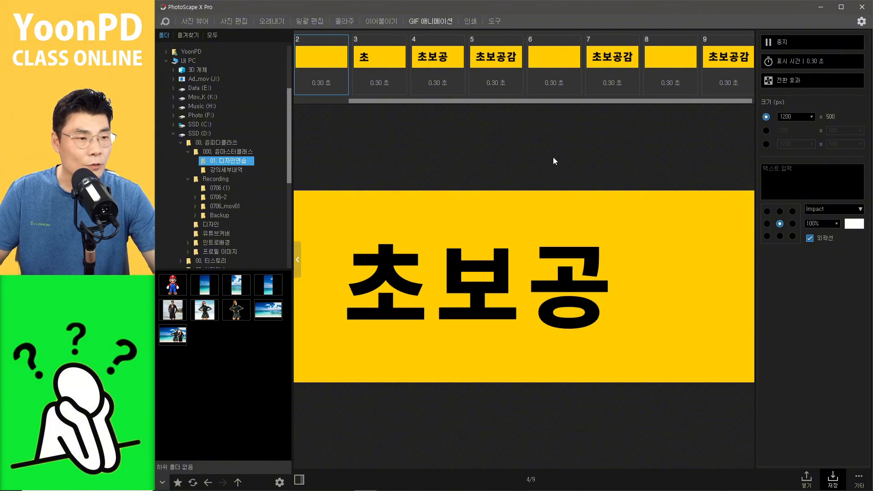
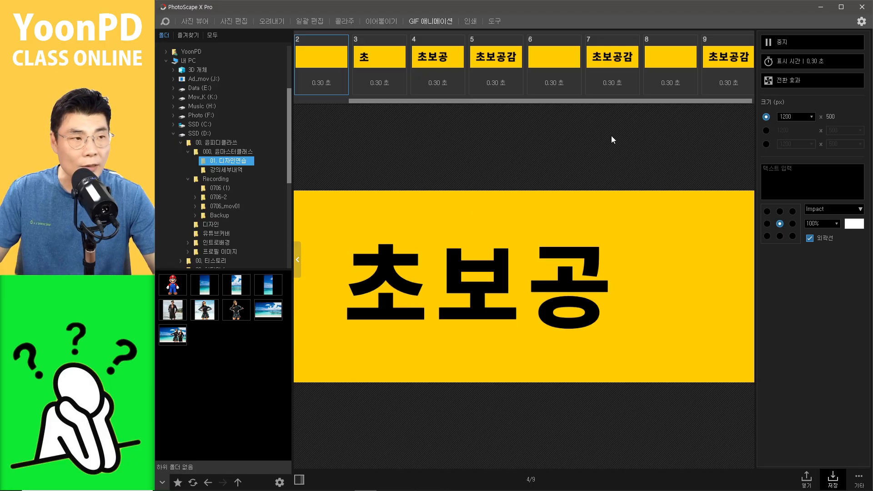
Step: Delete all frames from the animation so the frame list is empty
left_click(724, 66)
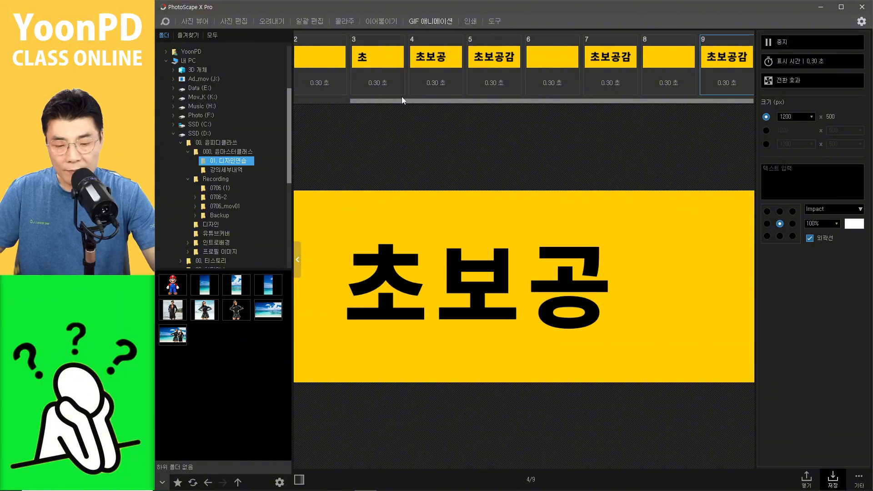
left_click(329, 70, "shift")
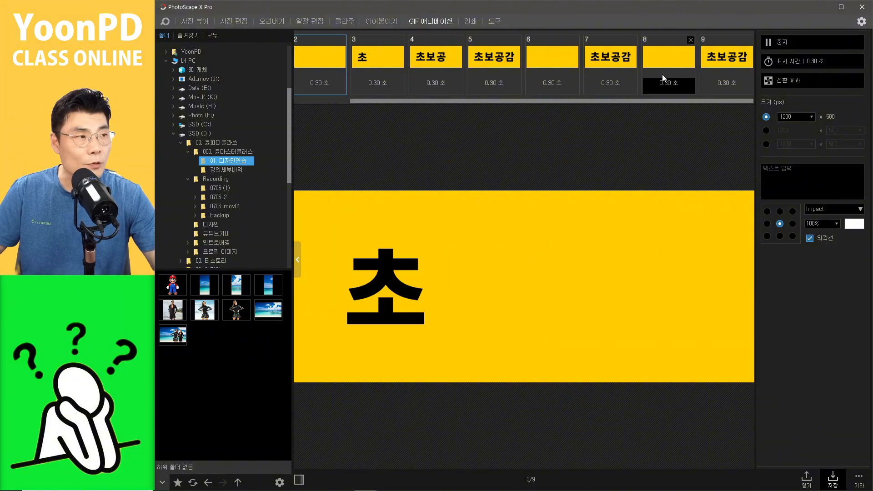
key("Delete")
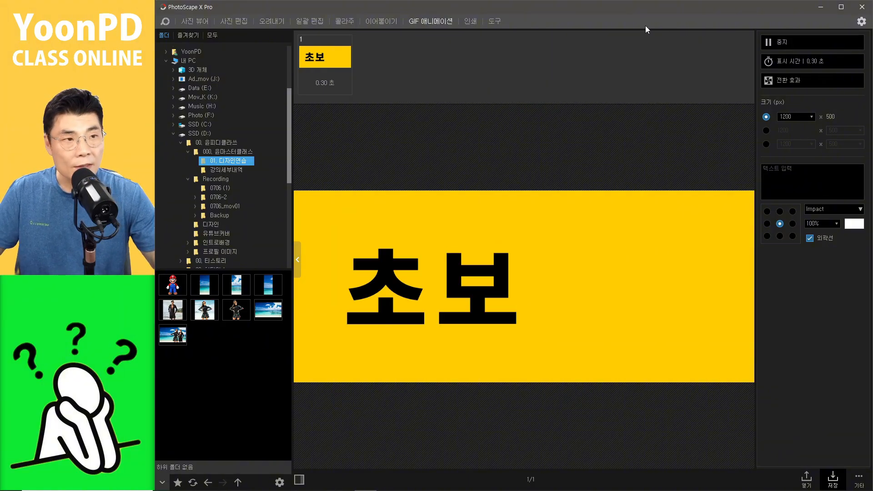
key("Delete")
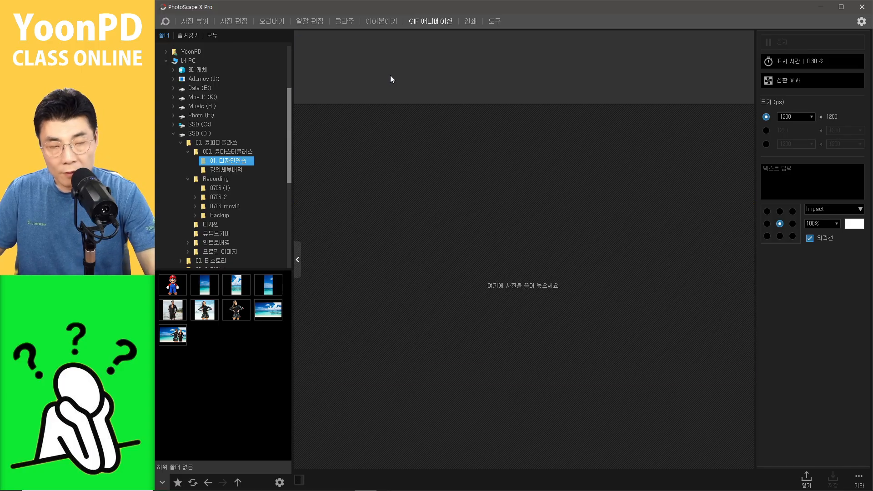
key("ctrl+z")
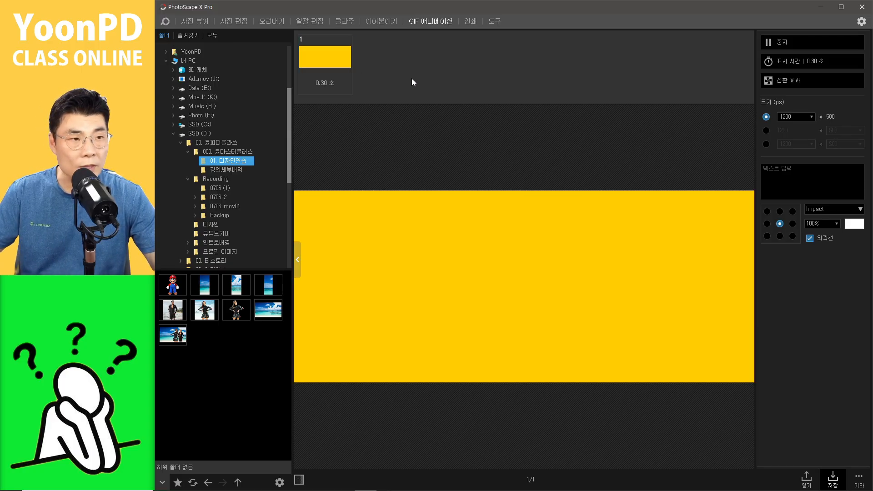
key("Delete")
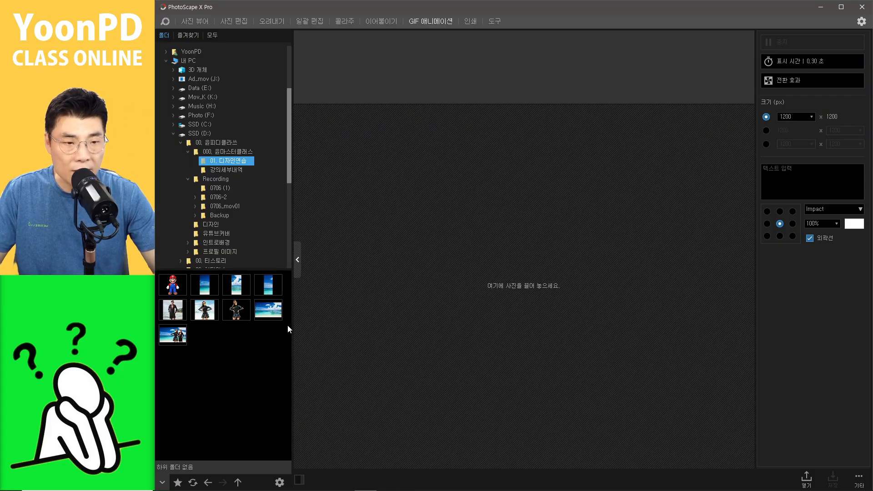
Step: Add the beach photo as the first frame of a new animation
left_click(281, 302)
left_click_drag(283, 302, 355, 75)
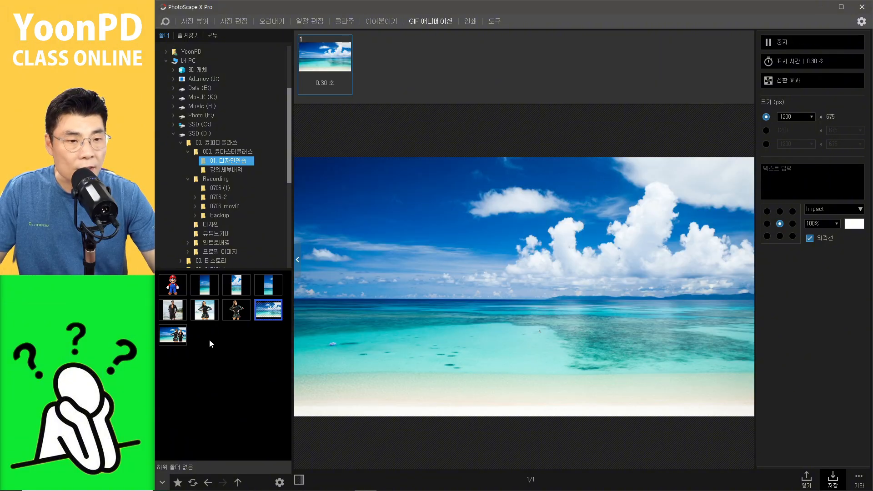
left_click_drag(172, 336, 383, 75)
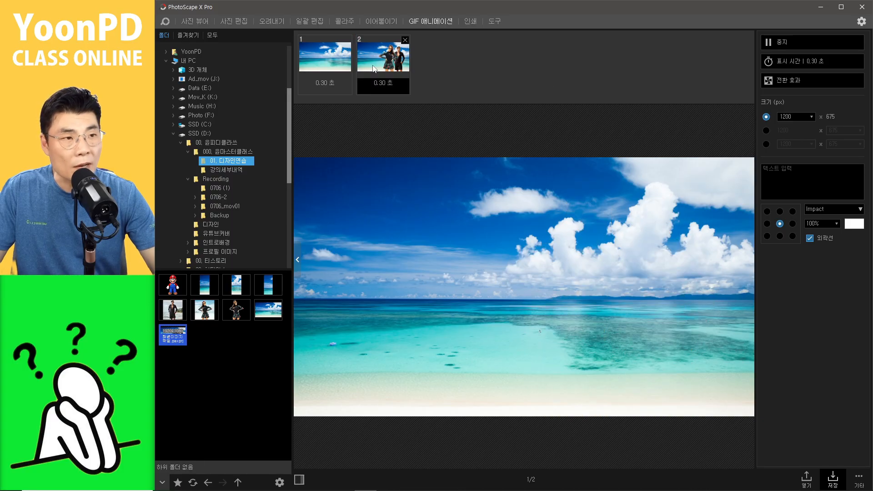
left_click(325, 59)
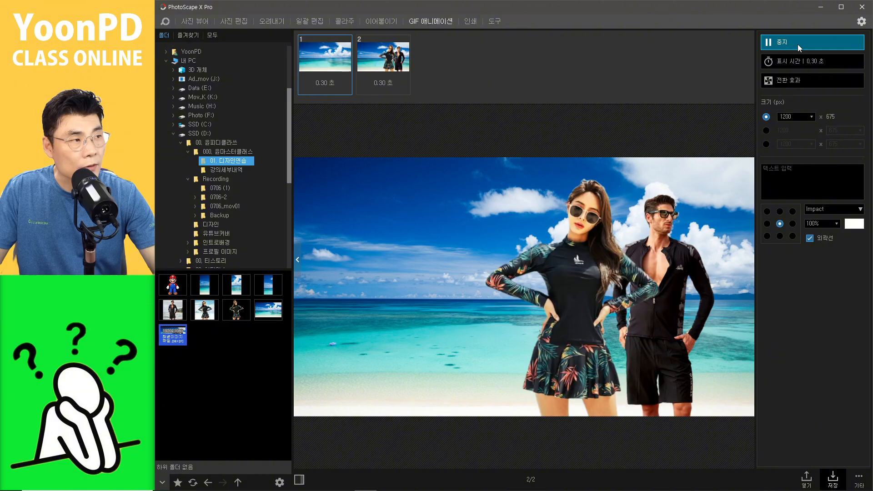
left_click(383, 76)
key("Delete")
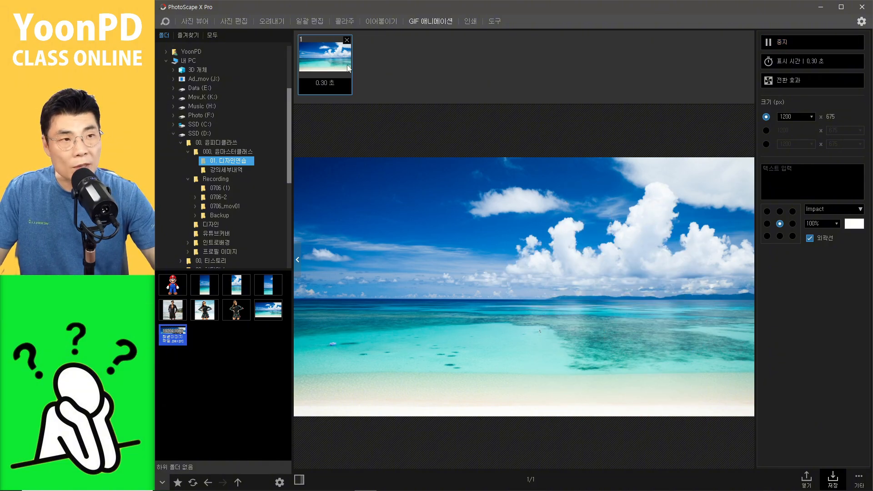
left_click(237, 21)
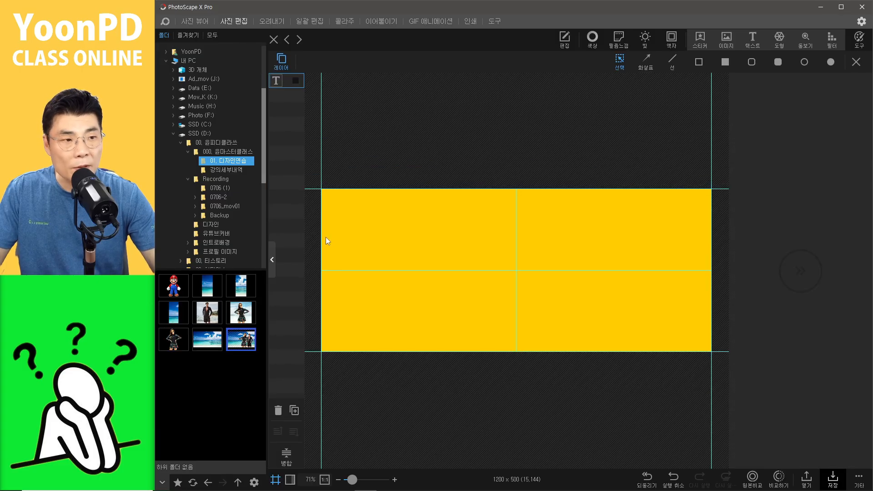
left_click_drag(241, 339, 375, 261)
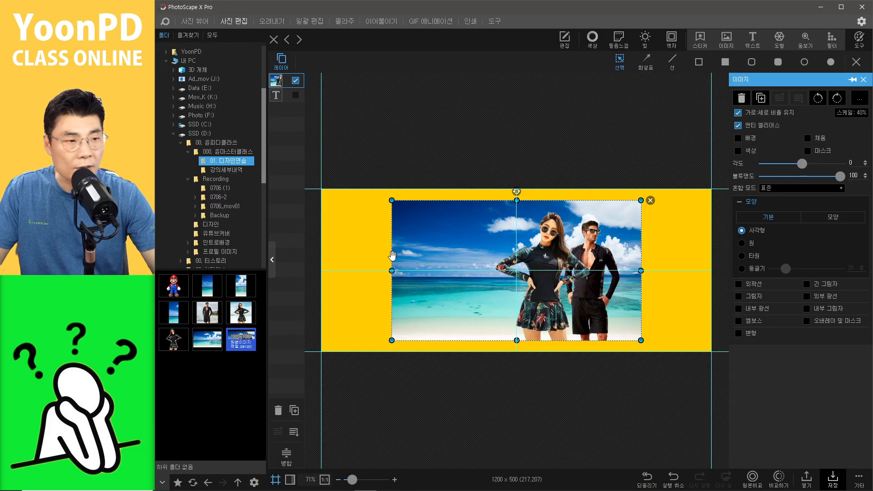
left_click(512, 129)
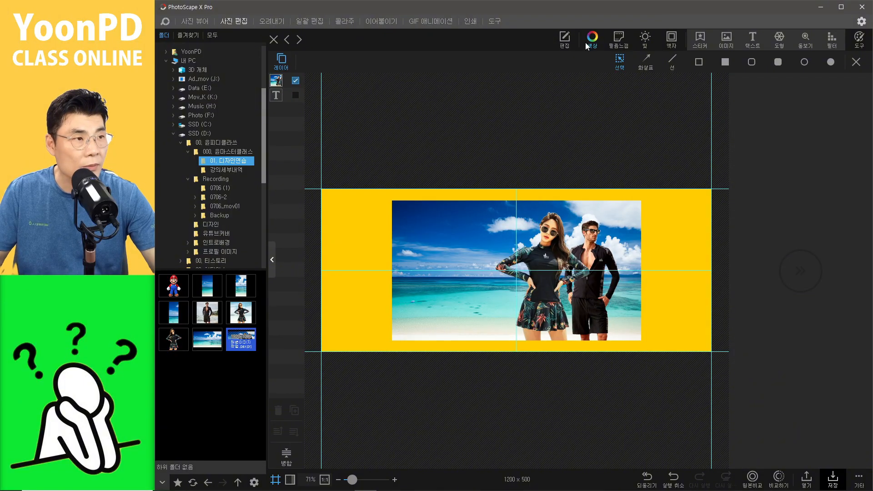
left_click(415, 223)
key("Delete")
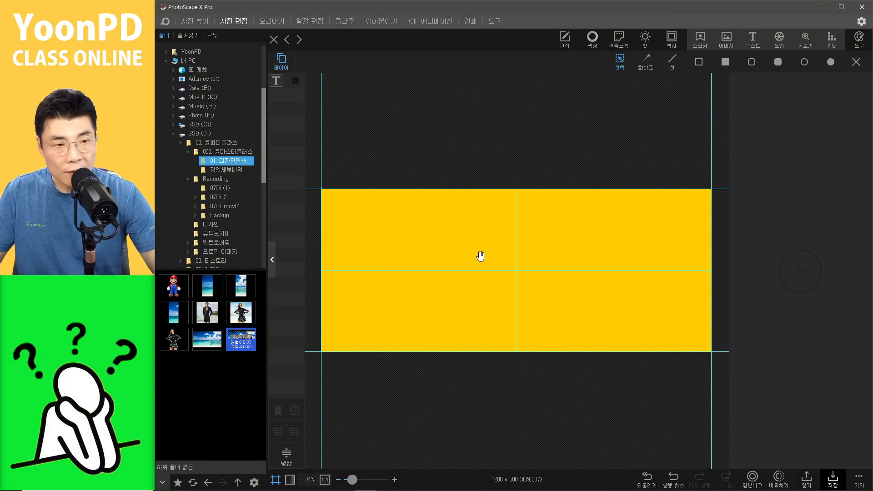
Step: Open the rash guard models composite image in the photo editor without saving the banner changes
left_click(285, 39)
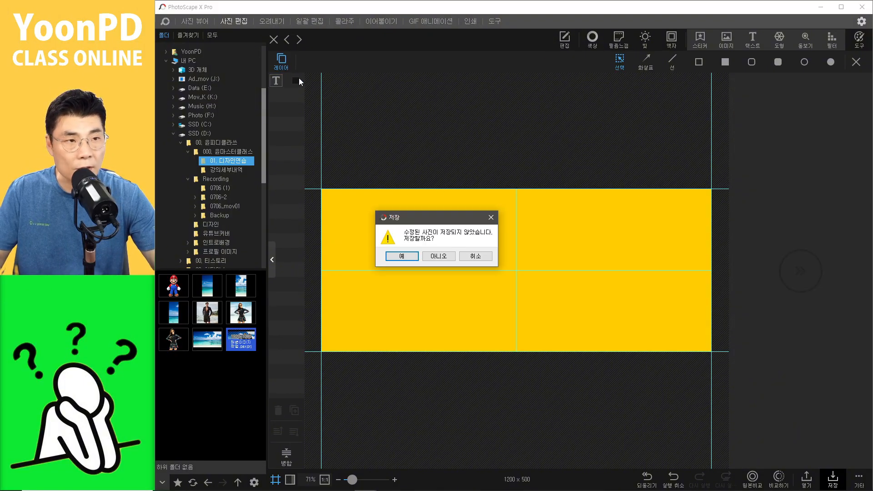
left_click(439, 256)
left_click_drag(241, 340, 419, 270)
left_click(568, 233)
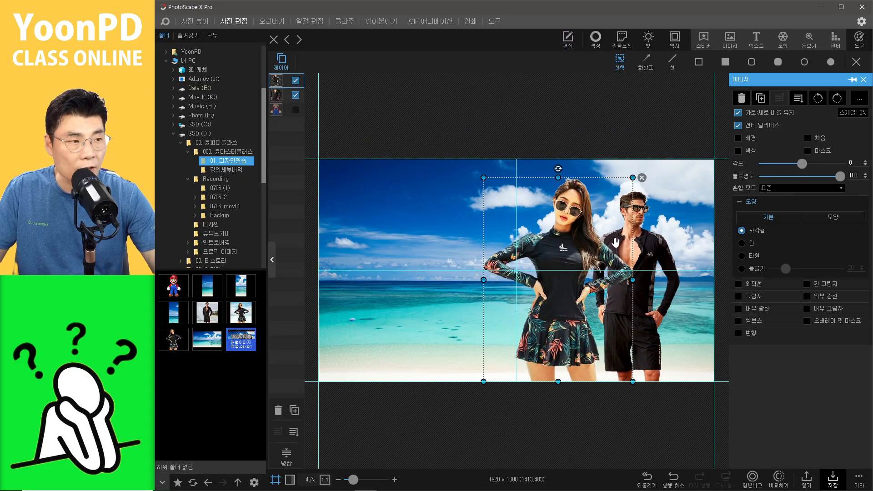
left_click(647, 280)
left_click(567, 255)
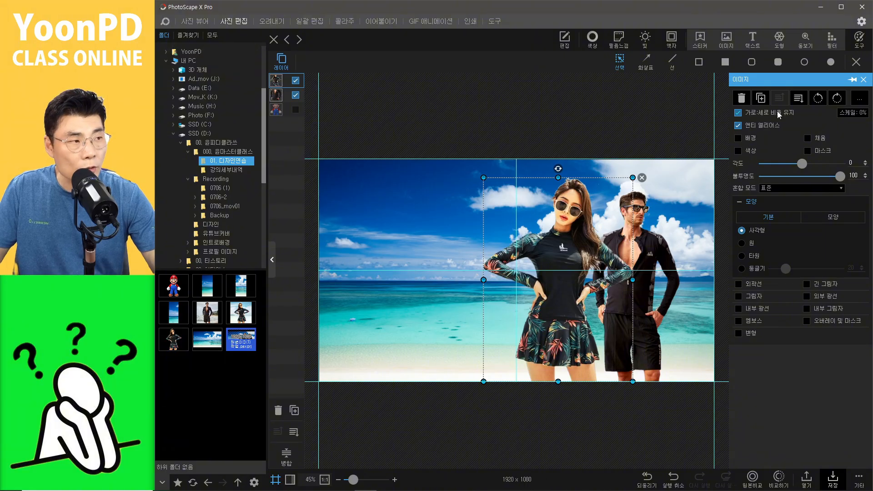
left_click(748, 151)
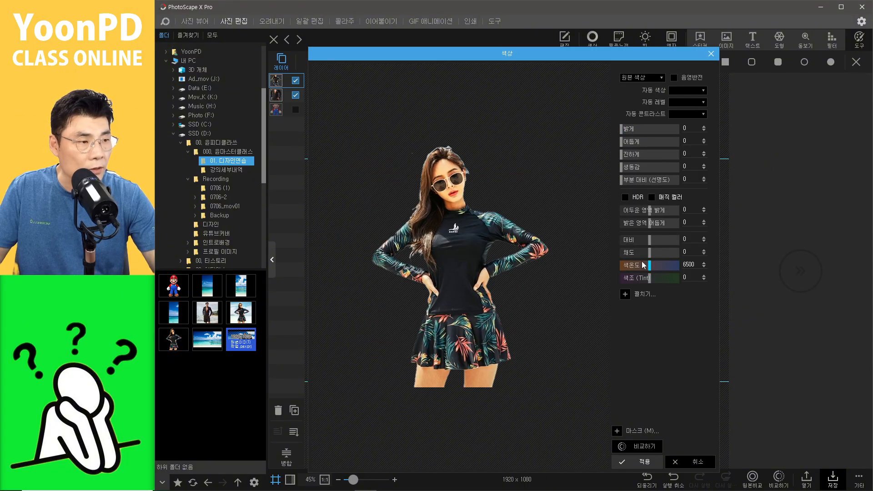
left_click_drag(645, 252, 559, 260)
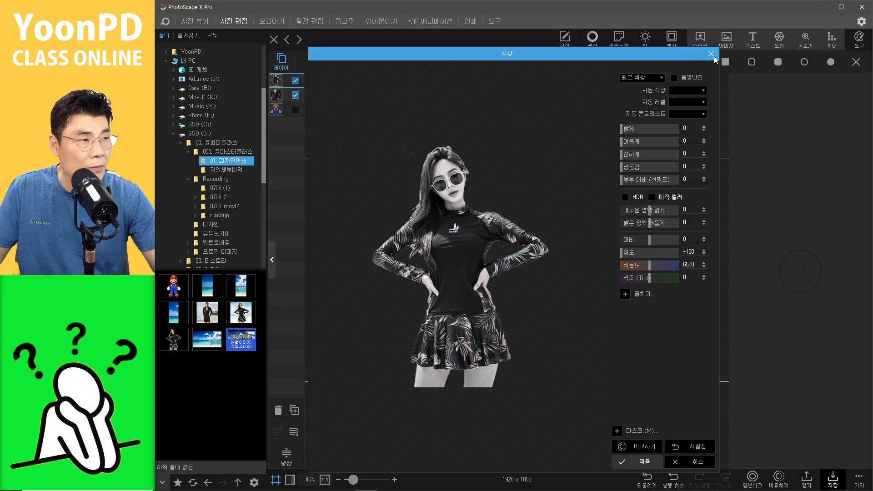
left_click(711, 54)
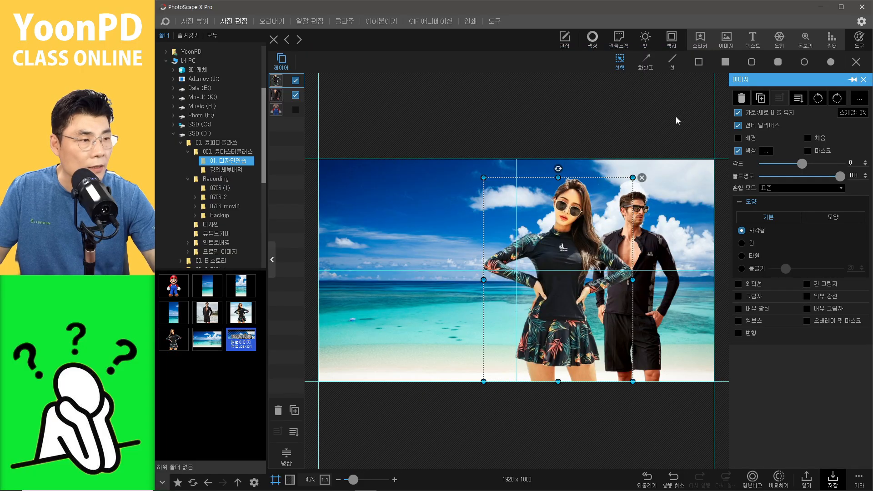
Step: Desaturate the man's layer by setting its saturation to -100 and apply the colour change
left_click(653, 263)
left_click(766, 151)
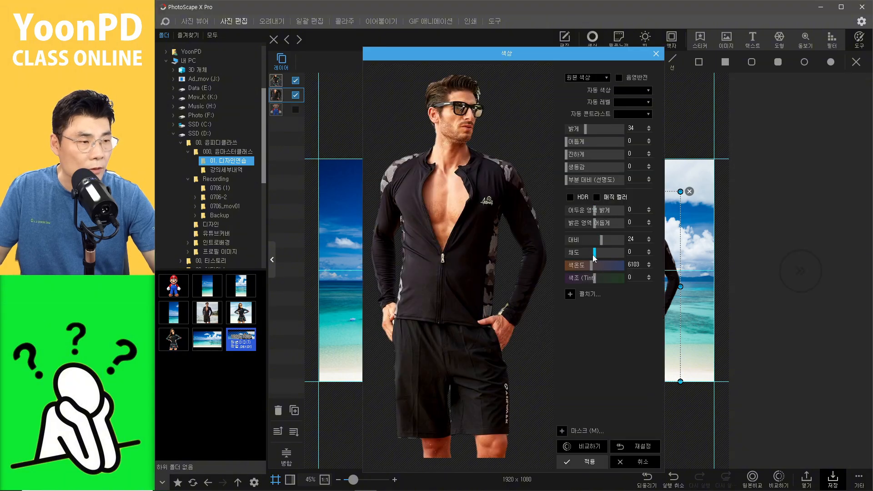
left_click_drag(592, 254, 557, 257)
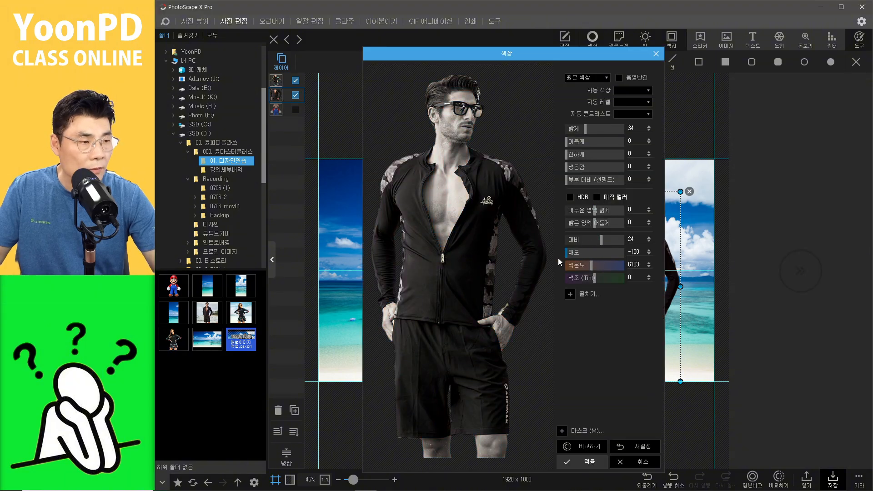
left_click(590, 461)
Step: Desaturate the woman's layer by setting its saturation to -100 and apply the colour change
left_click(554, 317)
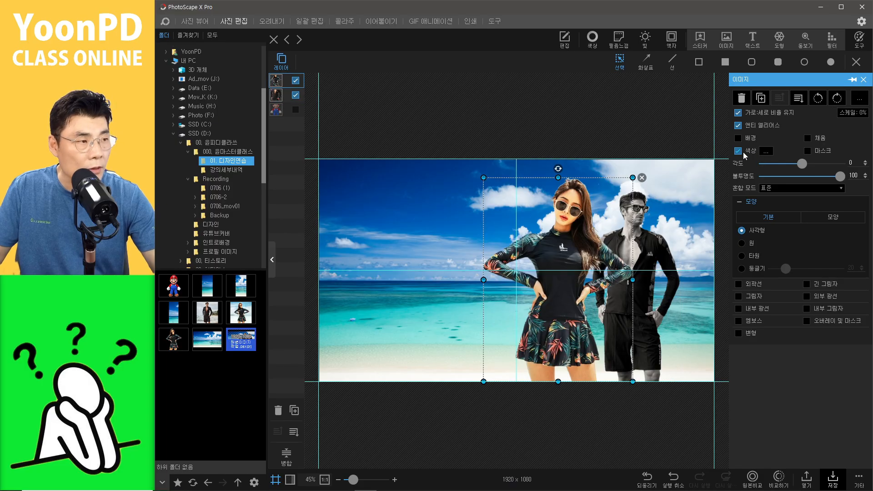
left_click(765, 151)
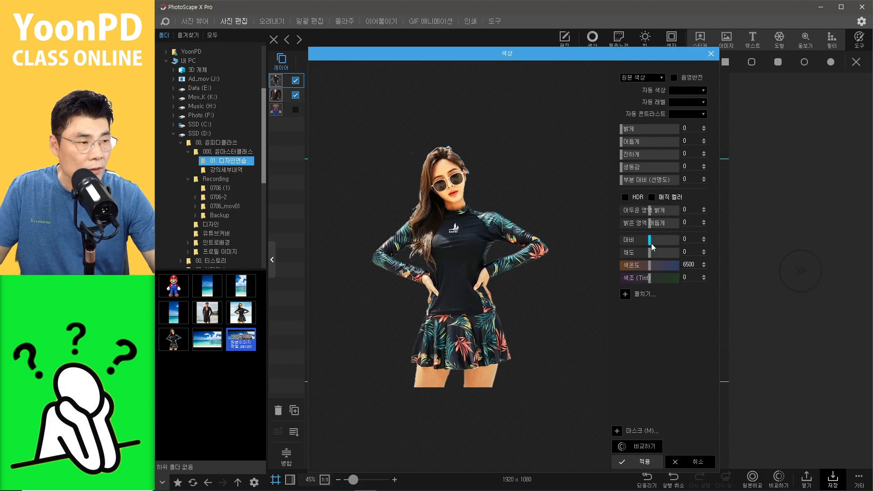
left_click_drag(651, 255, 621, 258)
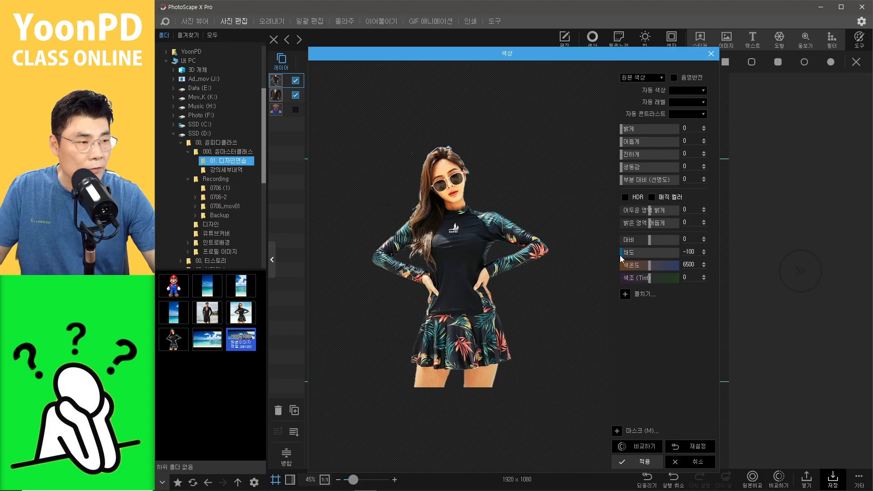
left_click(636, 461)
left_click(558, 420)
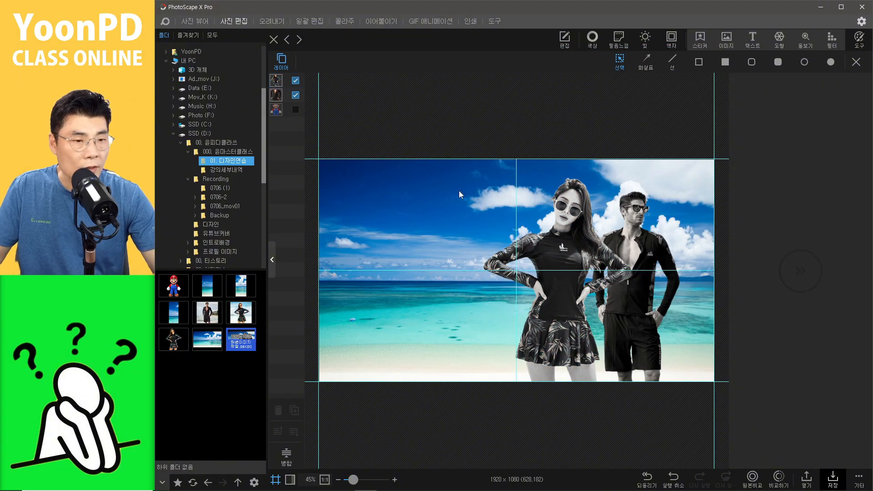
Step: Add a text layer reading "2025 SUMMER" and move it toward the left side of the image
left_click(754, 45)
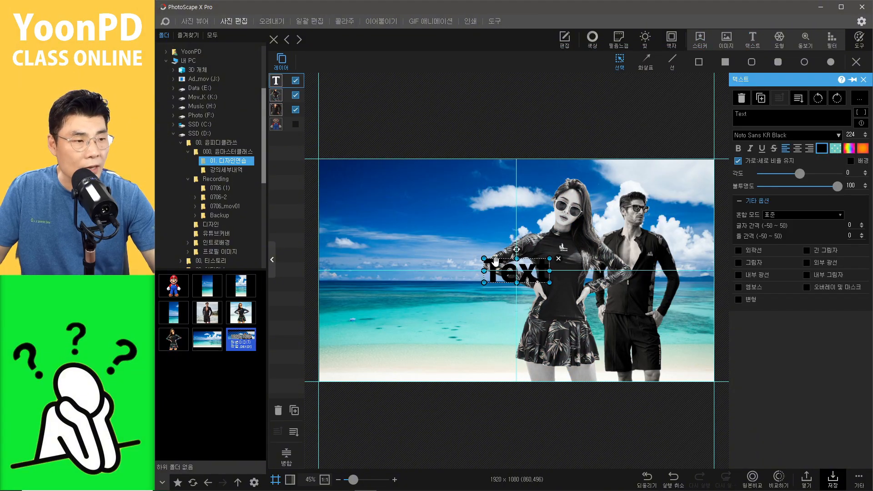
double_click(753, 118)
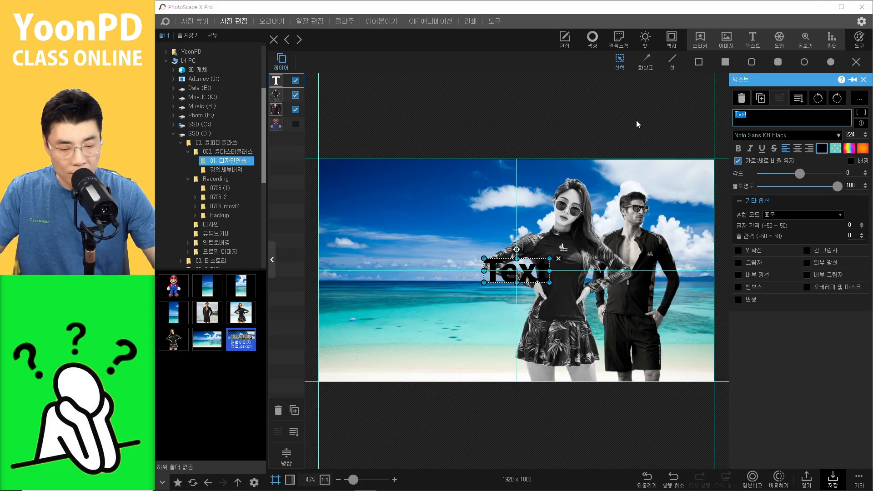
type("2025")
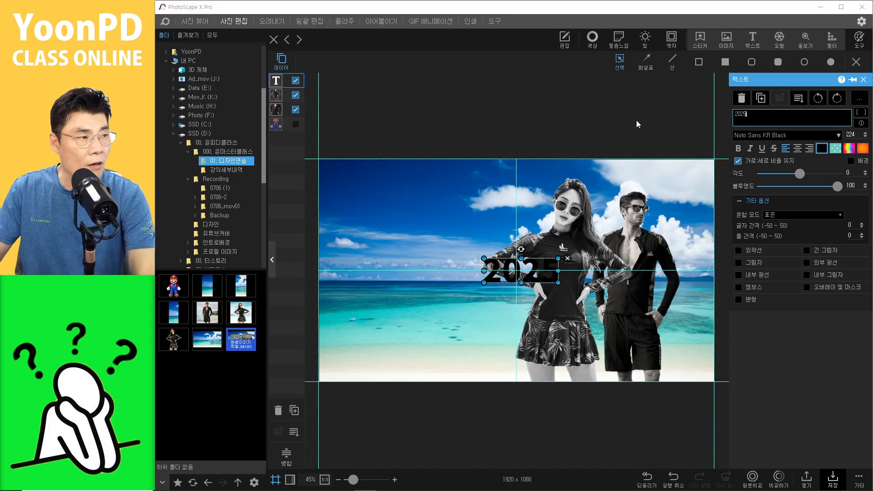
type(" ㄴ")
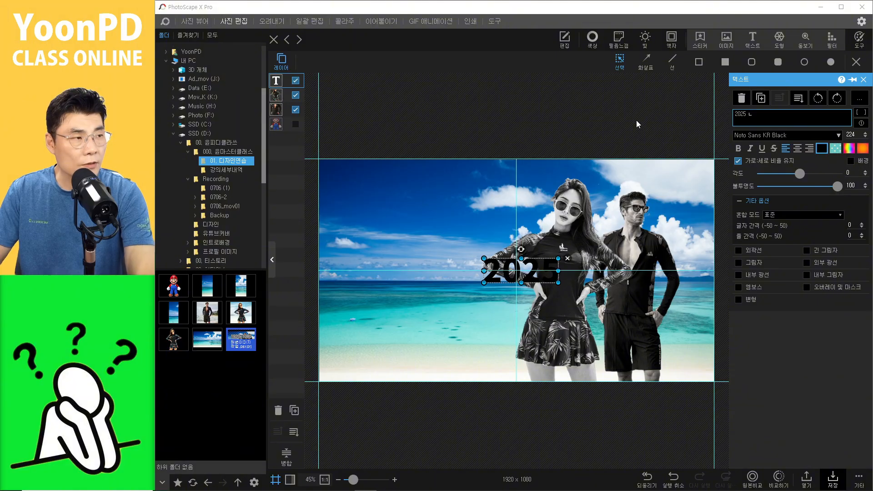
key("BackSpace")
type("SUM")
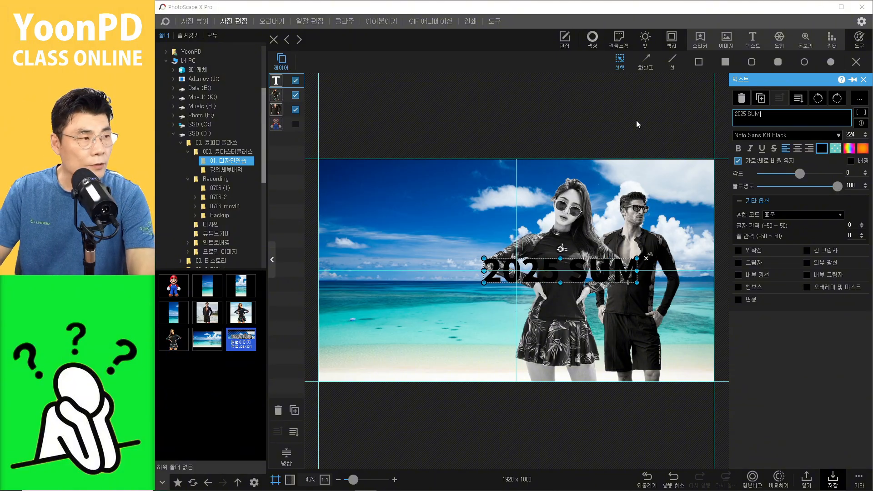
type("MER")
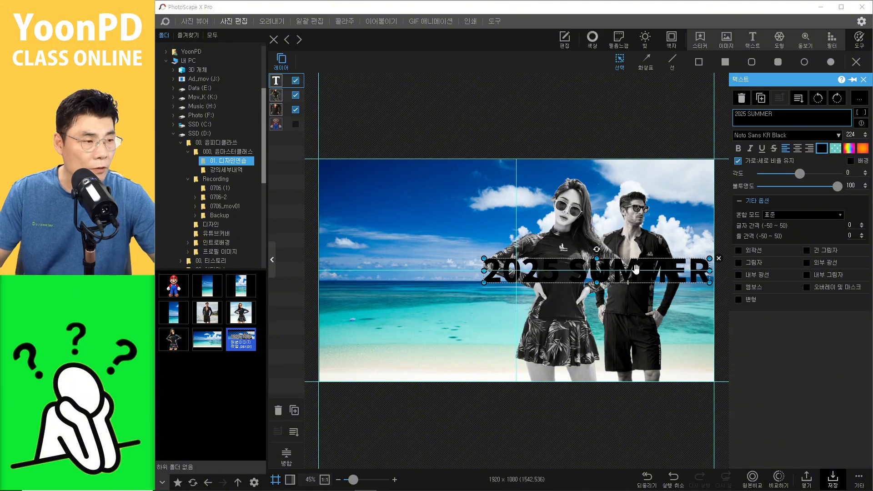
left_click_drag(636, 269, 509, 265)
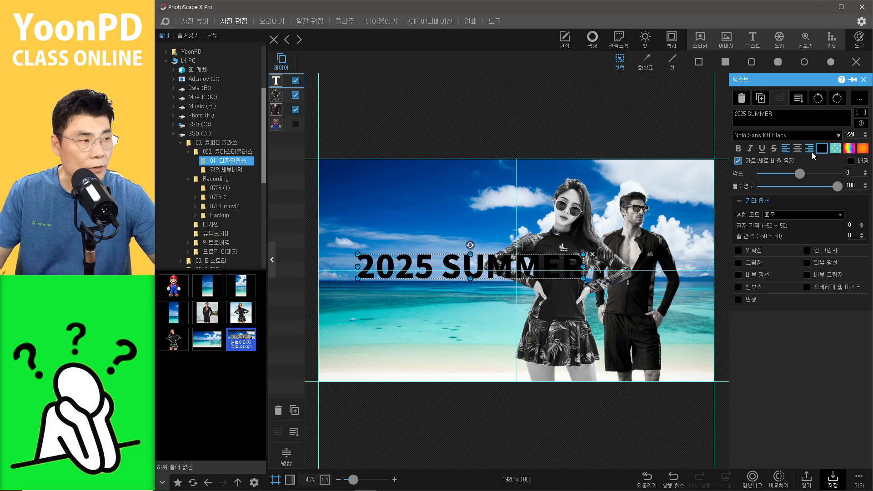
Step: Set the text colour to white and turn on the text outline
left_click(820, 149)
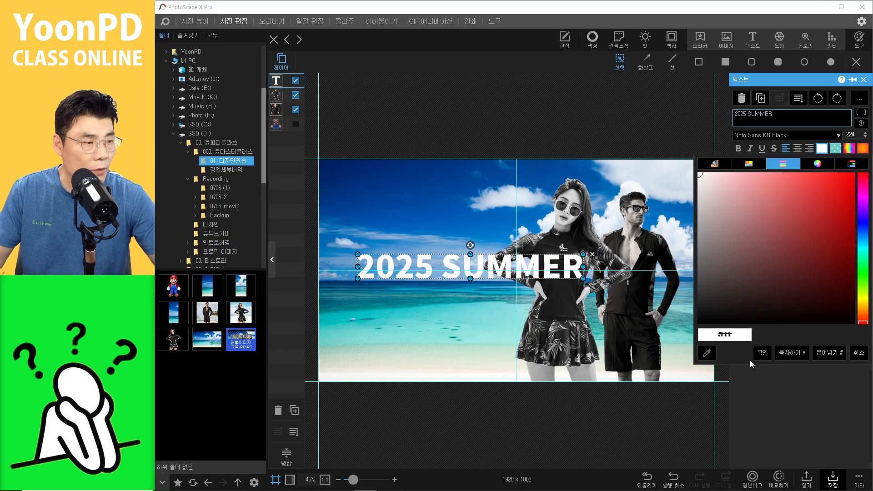
left_click(759, 352)
left_click(744, 251)
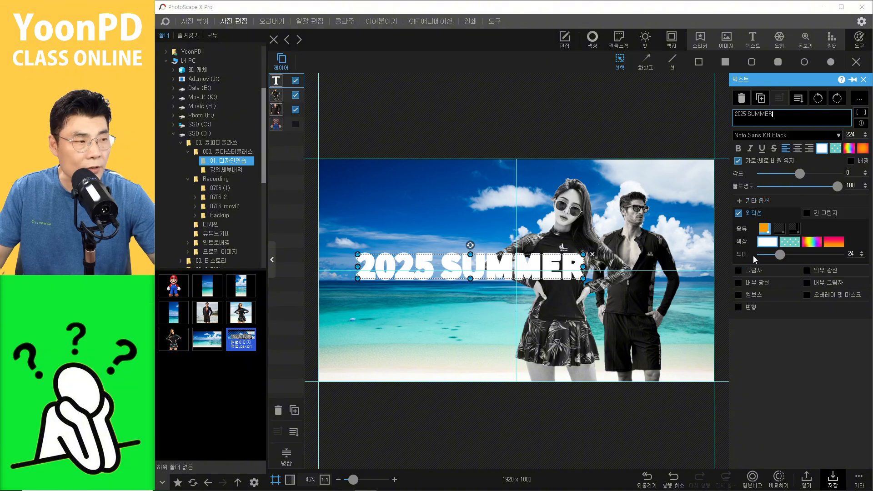
Step: Give the text outline a rainbow gradient with thickness 43 and turn on the text shadow
left_click(820, 242)
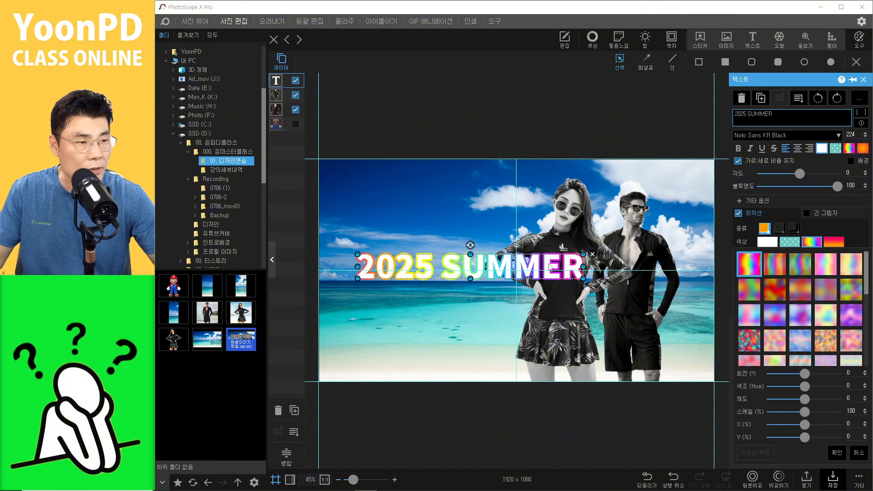
left_click(747, 272)
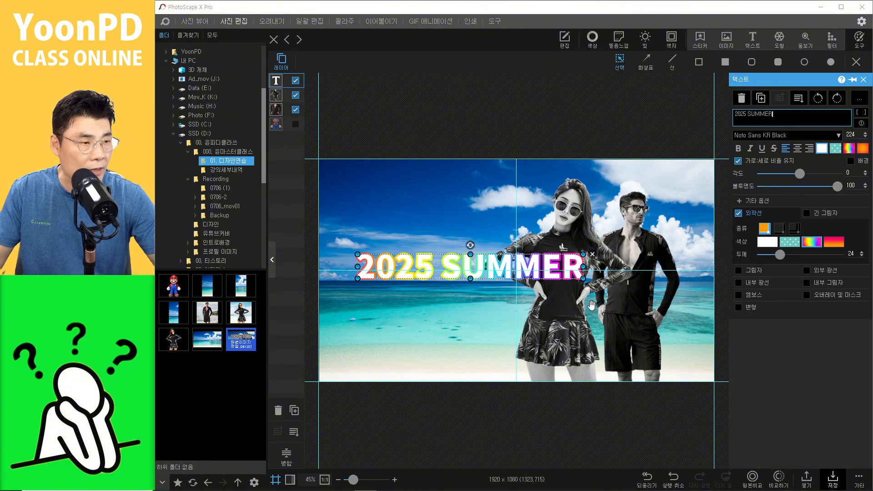
left_click_drag(782, 256, 799, 256)
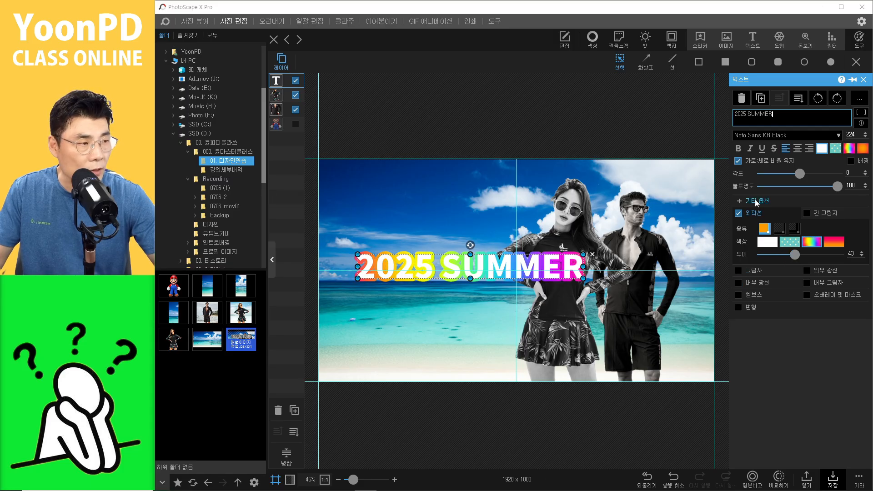
left_click(738, 272)
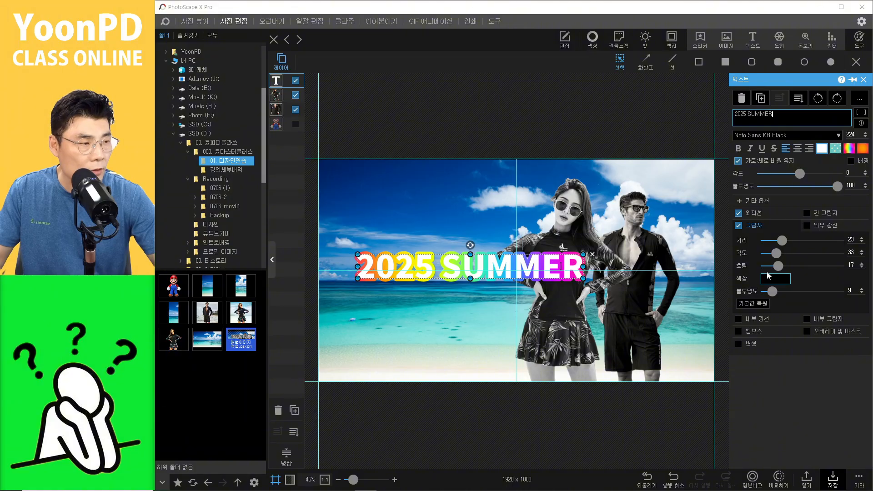
left_click(575, 433)
Step: Move the 2025 SUMMER text slightly down and enlarge it across the models
left_click_drag(505, 270, 518, 276)
left_click_drag(597, 286, 641, 291)
left_click(583, 412)
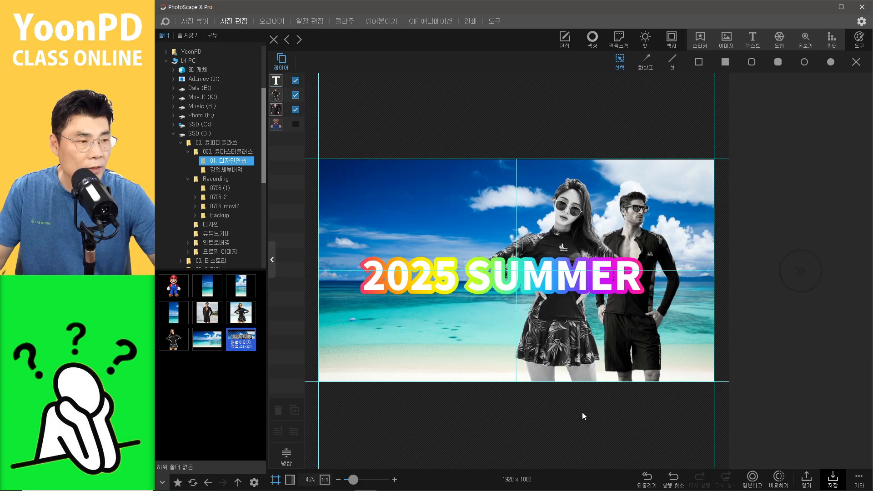
left_click(595, 279)
left_click(567, 410)
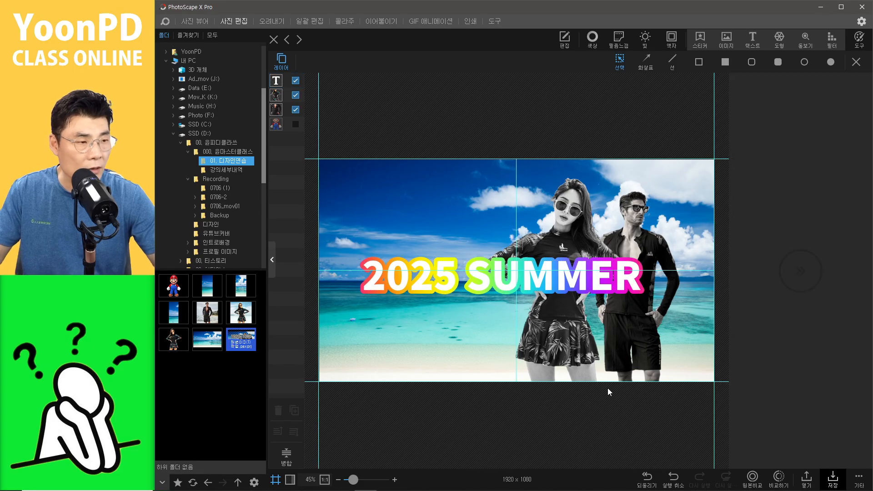
Step: Copy the composed image to the clipboard and paste it as a second frame in GIF Animation
left_click(856, 486)
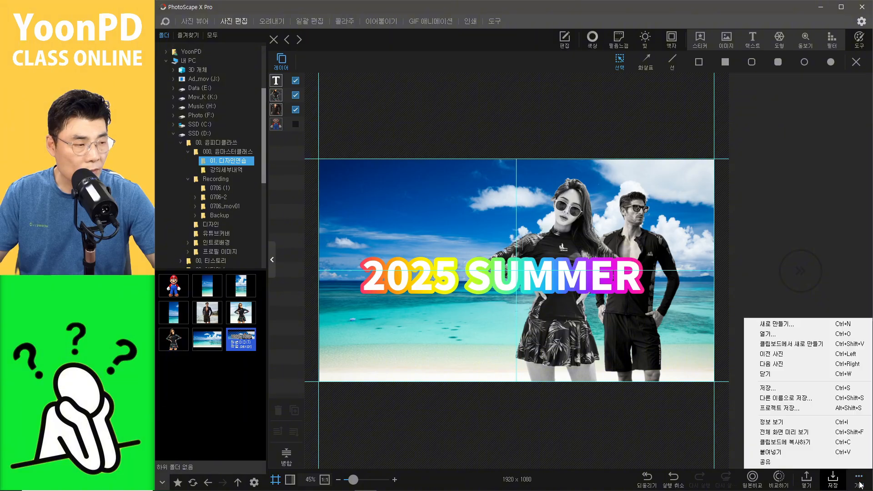
left_click(790, 443)
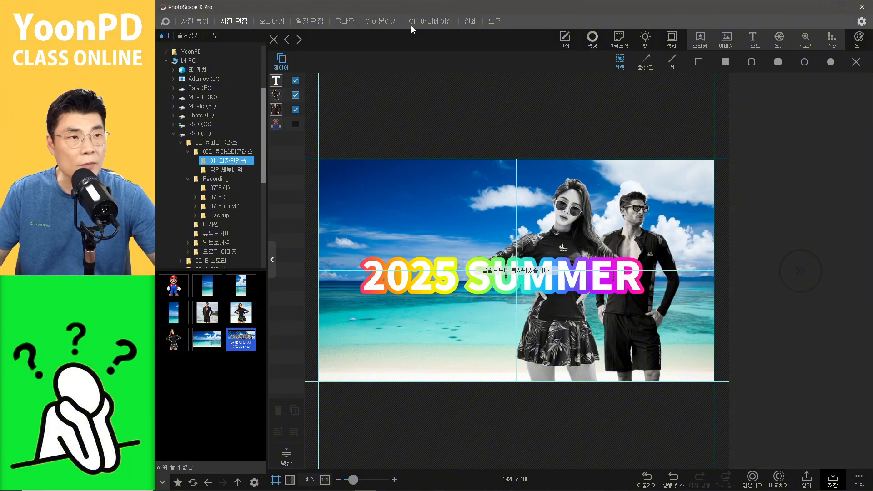
left_click(438, 22)
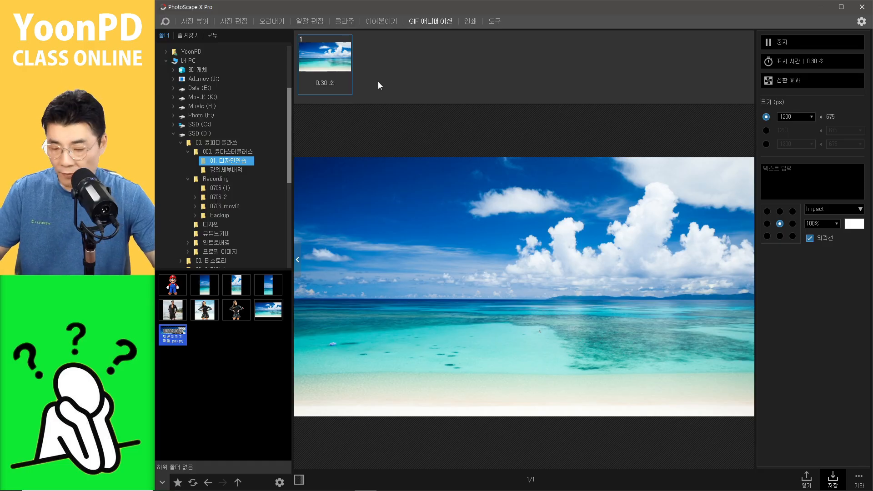
key("ctrl+v")
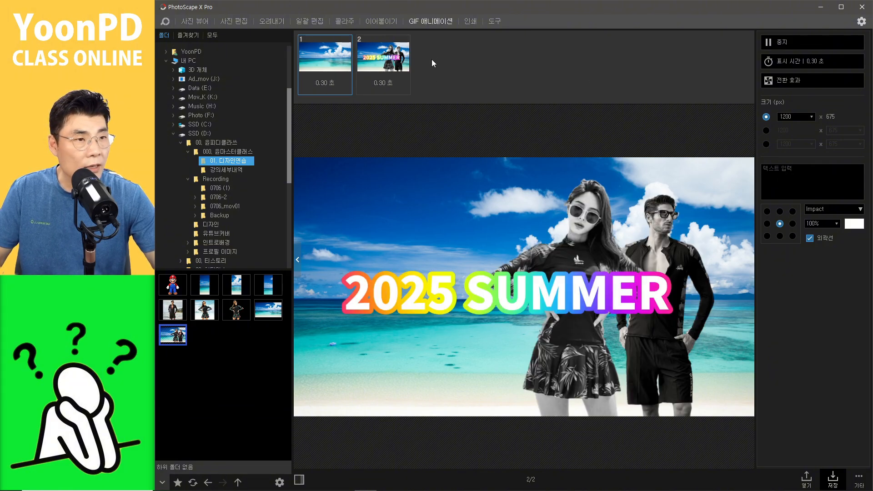
Step: Apply the 위로 전환 transition effect to all frames
left_click(385, 70)
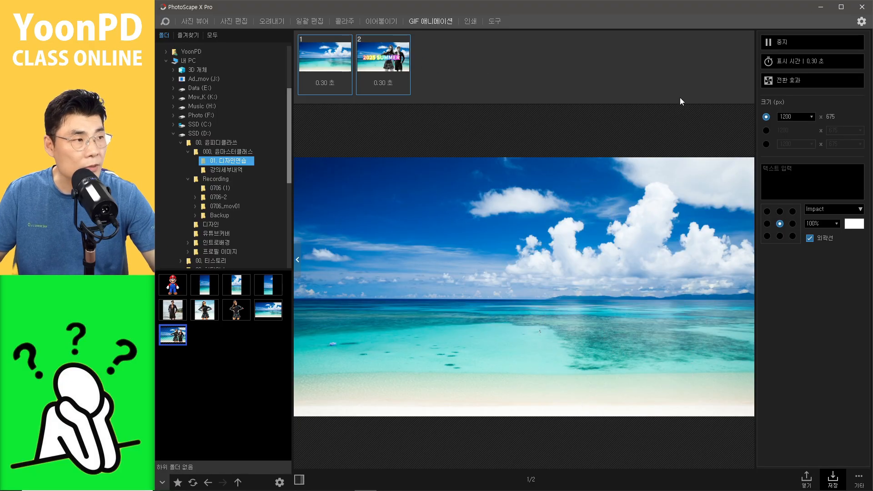
left_click(791, 83)
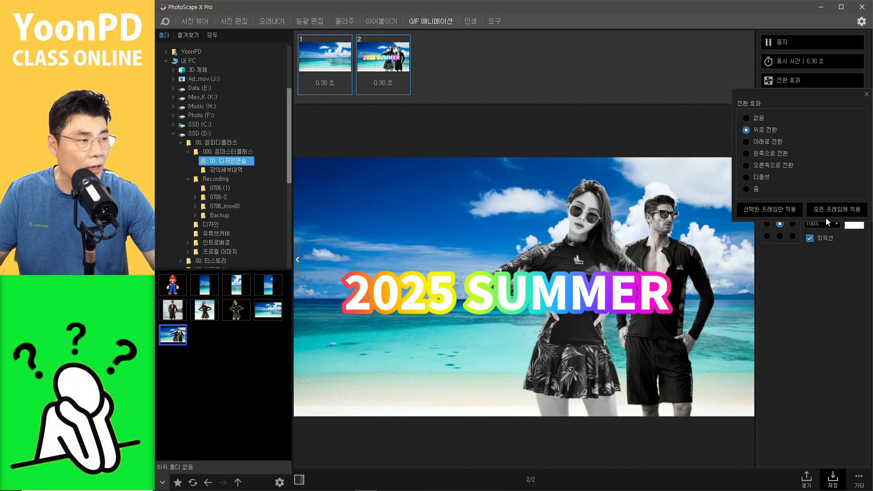
left_click(819, 210)
left_click(629, 80)
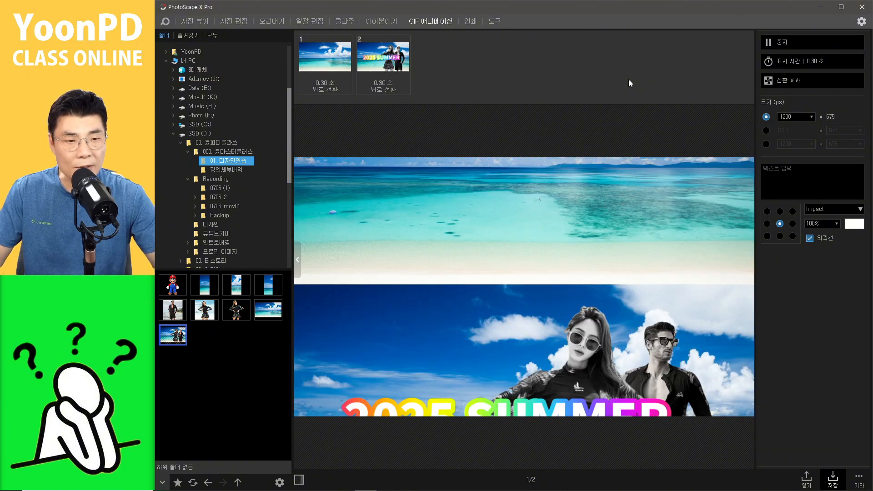
Step: Select both animation frames and delete them
left_click(244, 357)
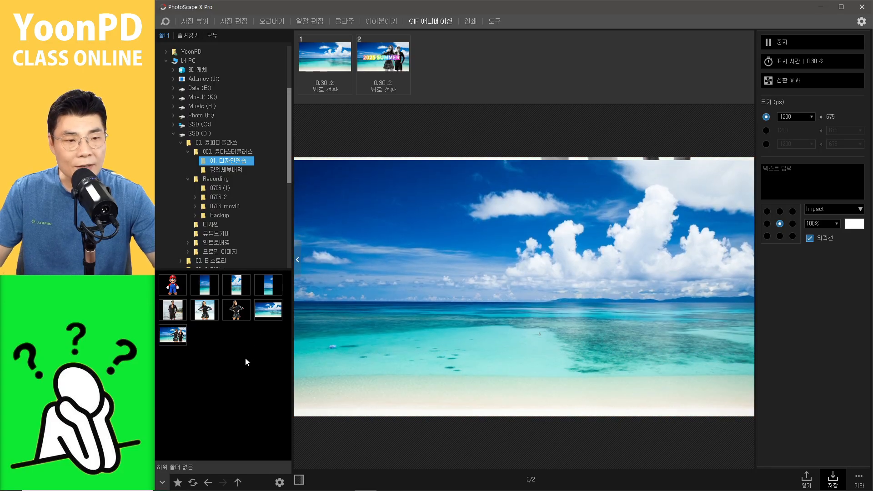
left_click_drag(457, 84, 303, 57)
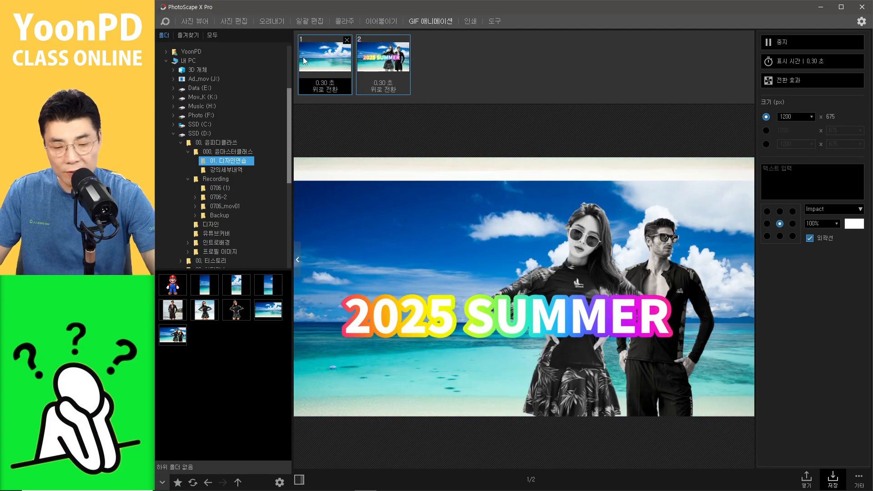
key("Delete")
Step: Add the woman's and the man's photos as frames, then remove the man's frame
left_click_drag(206, 314, 361, 94)
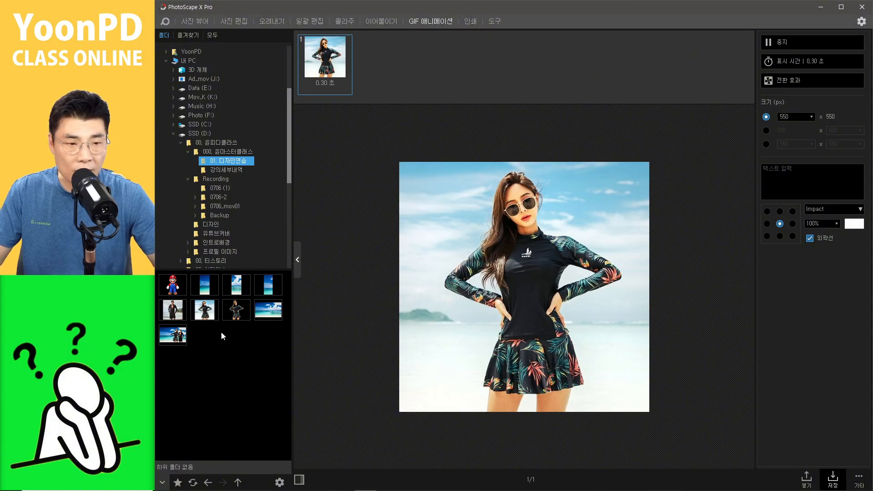
left_click_drag(173, 309, 379, 68)
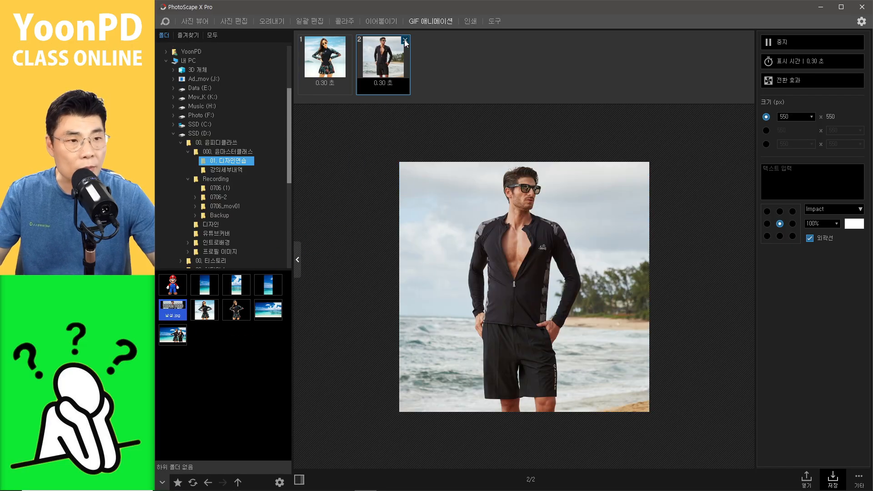
left_click(405, 41)
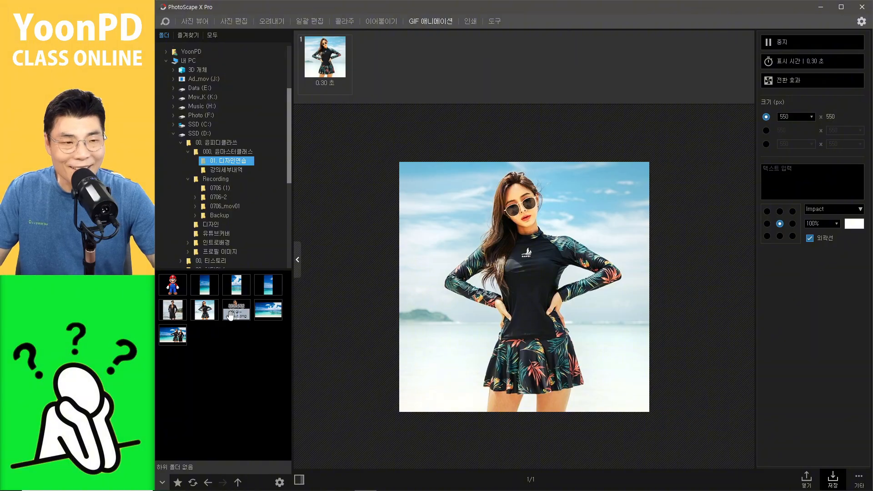
Step: Add the Mario image as a frame and move it ahead of the woman's frame
left_click_drag(173, 284, 367, 97)
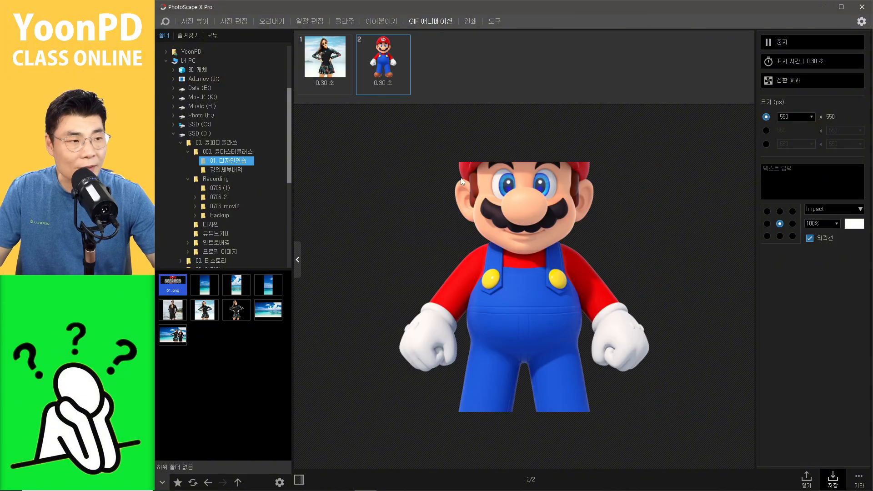
left_click(324, 58)
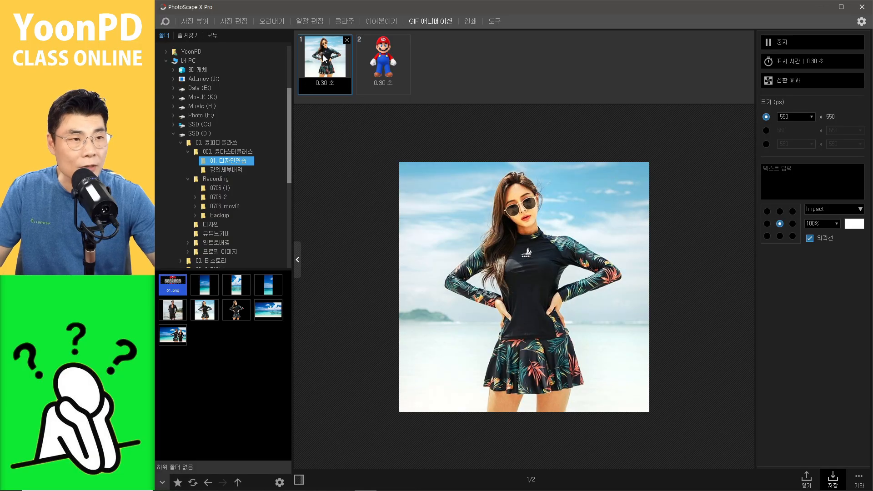
left_click(394, 70)
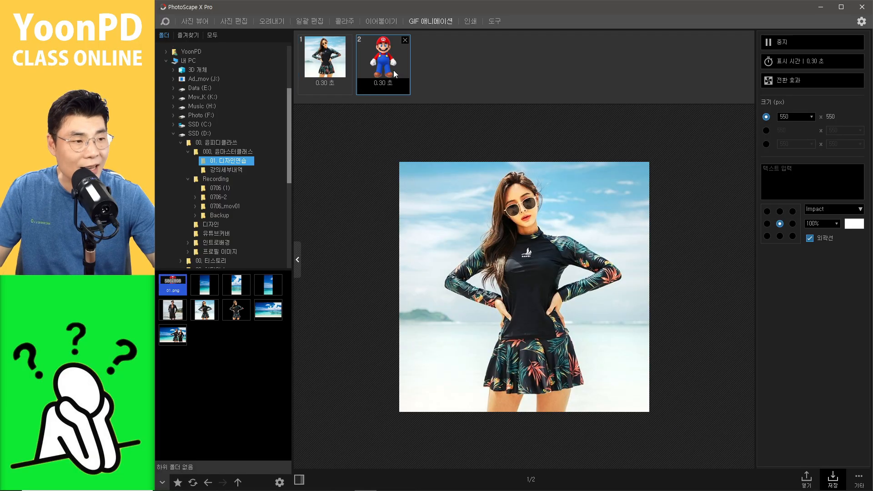
left_click(482, 78)
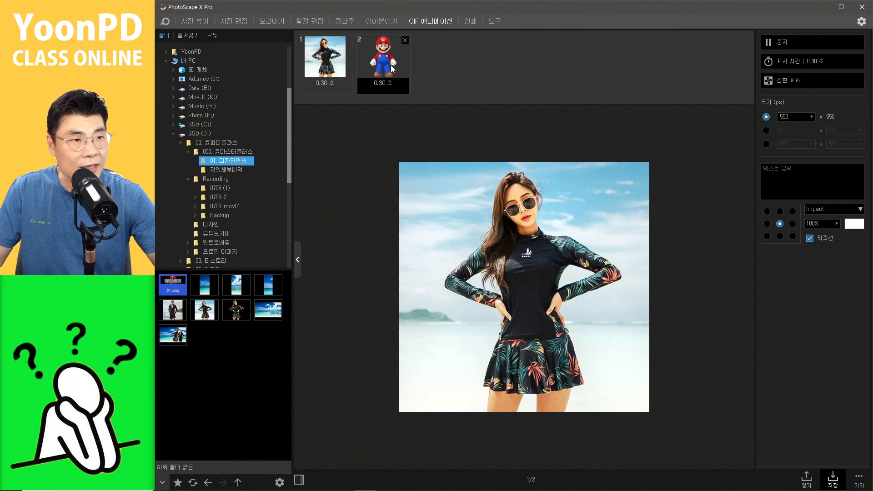
left_click_drag(391, 65, 318, 65)
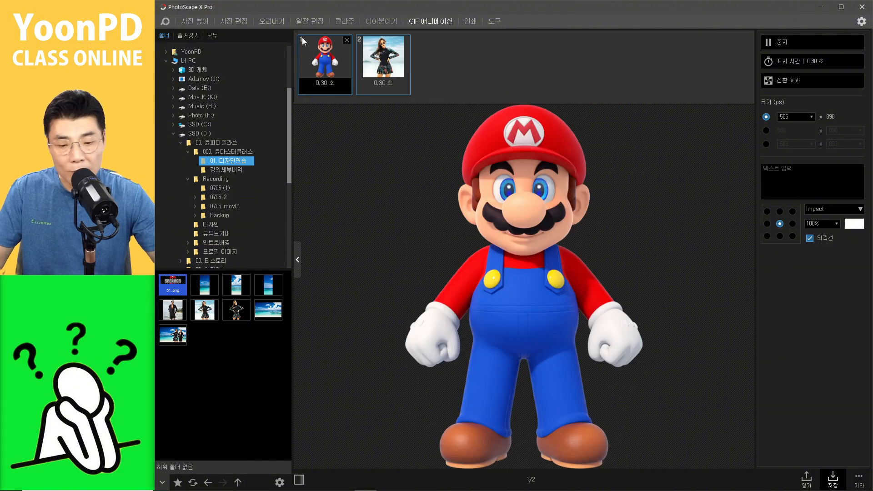
Step: Delete all frames from the animation
key("Delete")
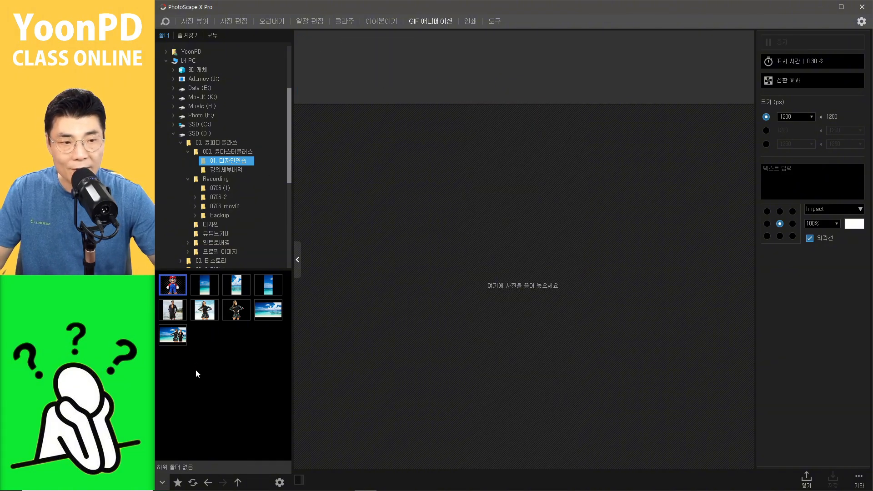
left_click(198, 368)
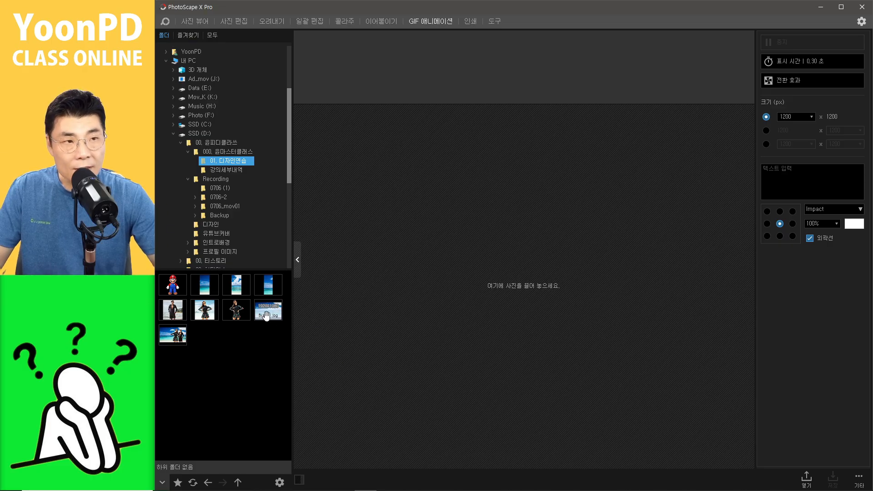
Step: Close the composed image in the photo editor and open the beach photo 해변01.jpg
left_click(239, 20)
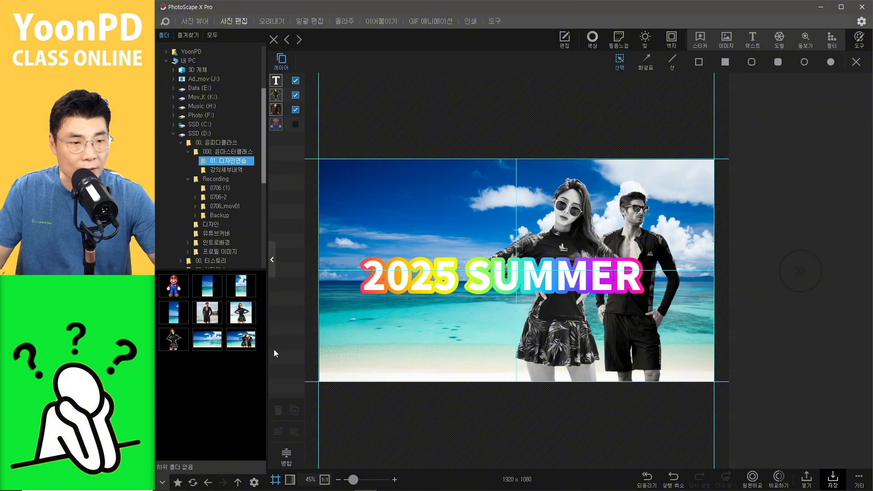
left_click(274, 39)
left_click(439, 256)
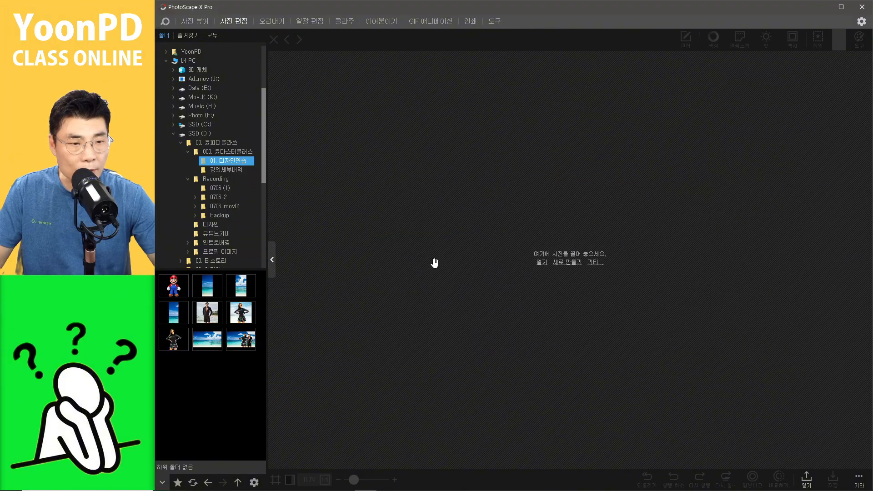
left_click(206, 338)
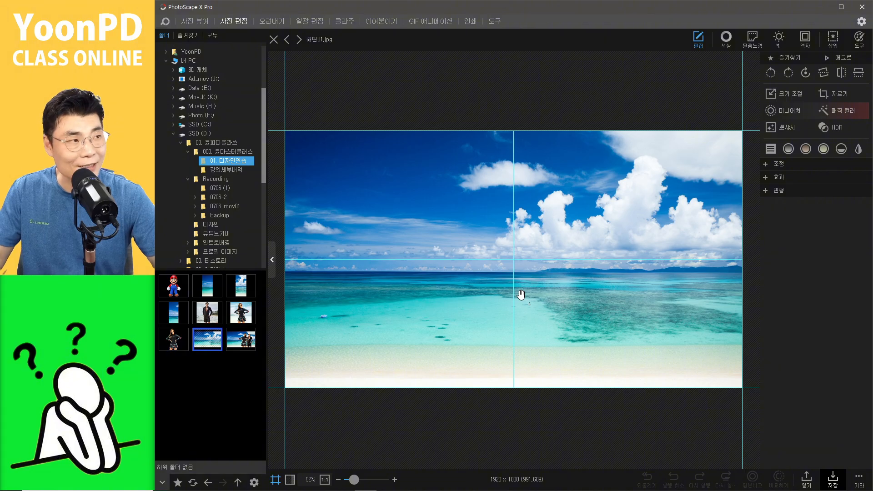
left_click(832, 38)
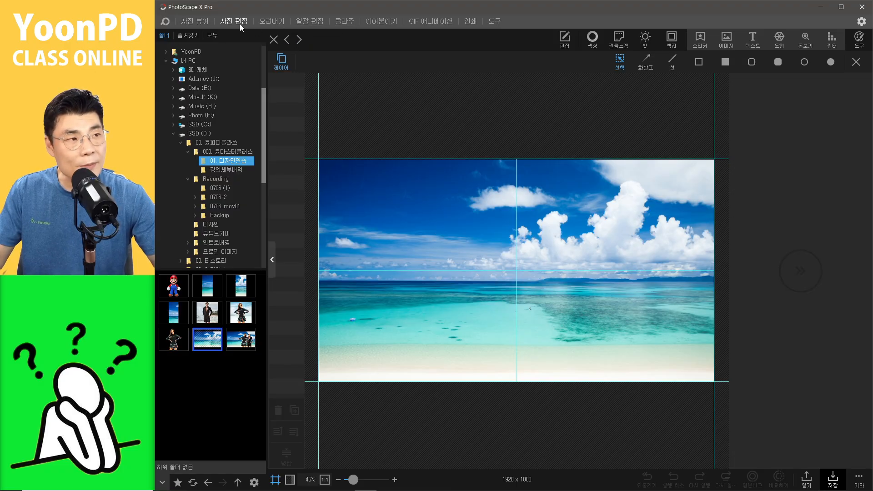
left_click(564, 47)
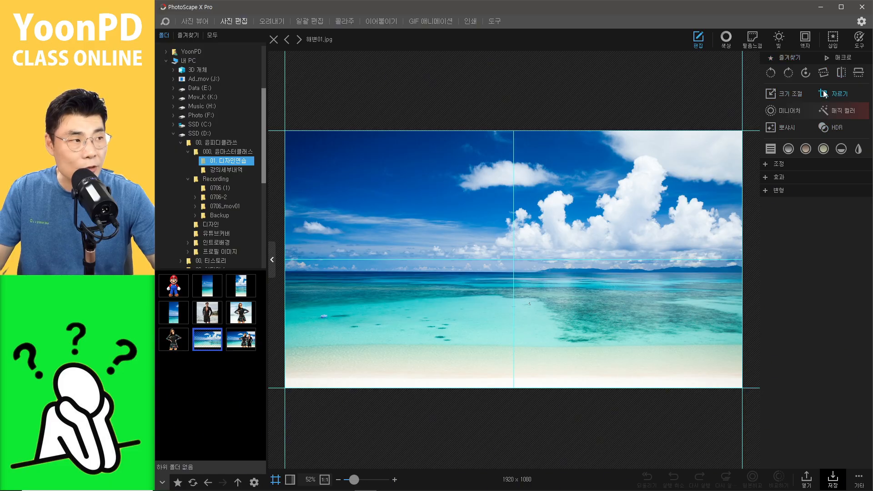
left_click(764, 169)
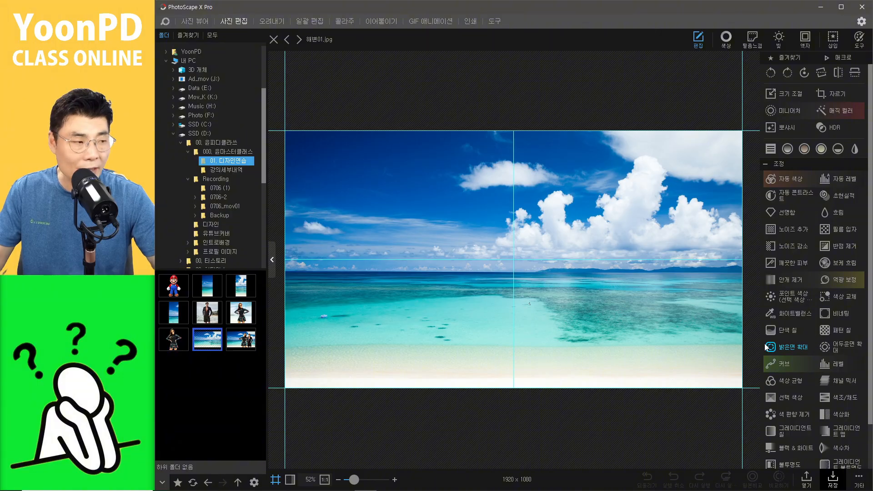
left_click(765, 165)
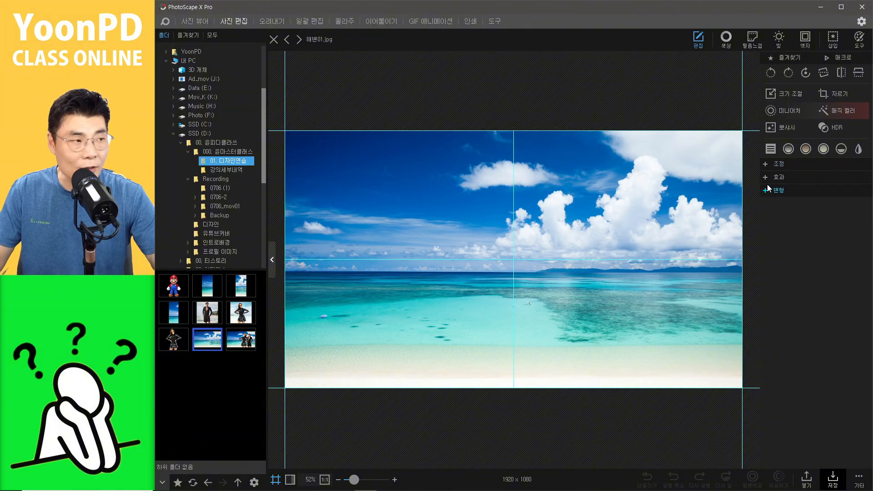
Step: Try the 간유리 frosted glass effect on the beach photo and cancel it
left_click(765, 178)
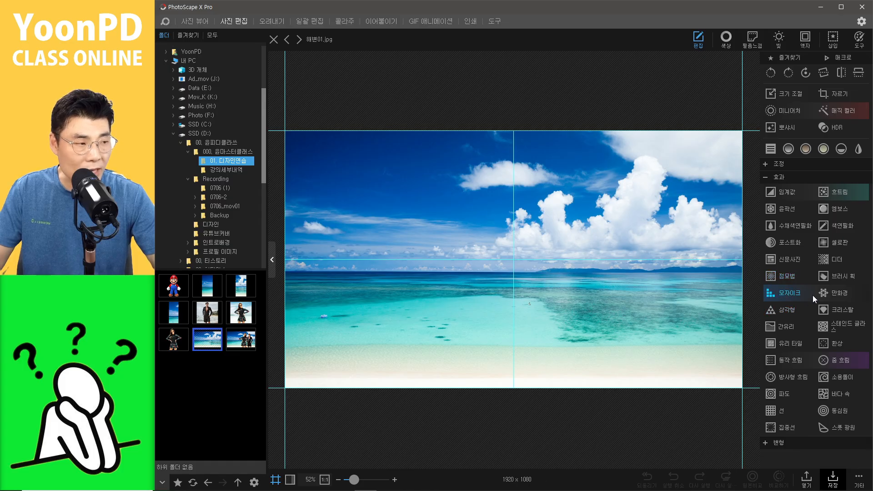
left_click(785, 328)
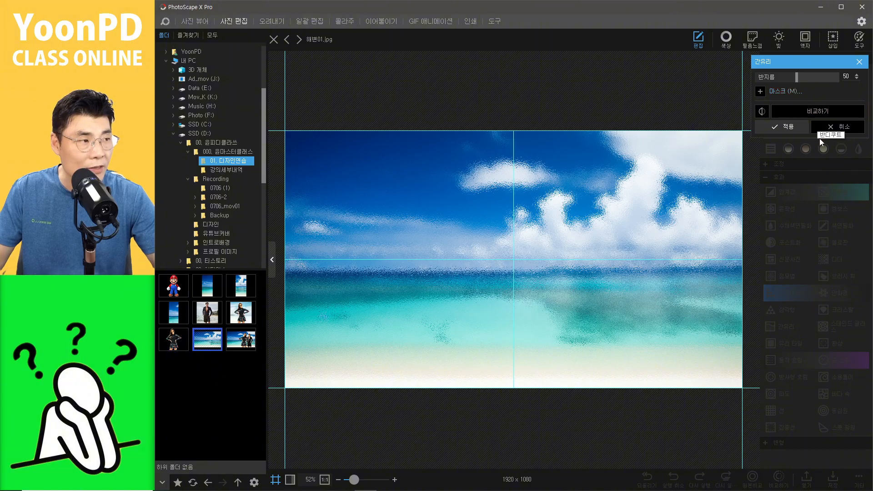
left_click(829, 128)
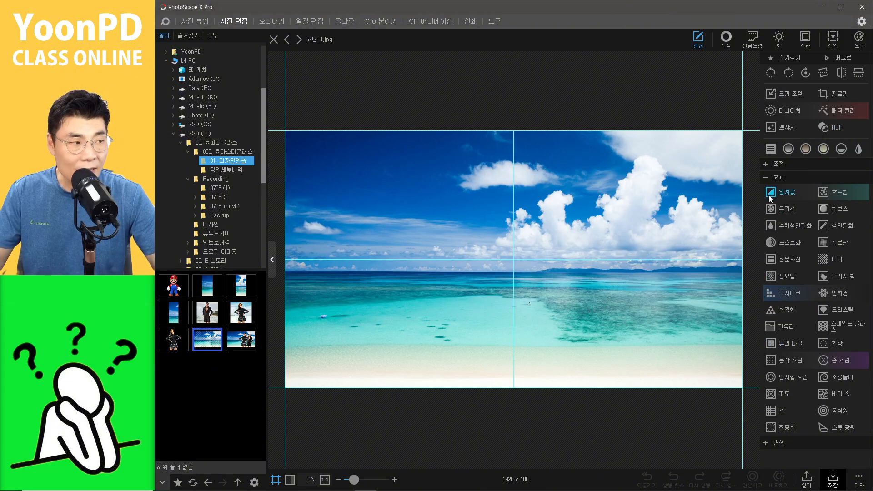
Step: Open the Text Mask tool on the beach photo and replace the sample text with SUMMER
left_click(768, 178)
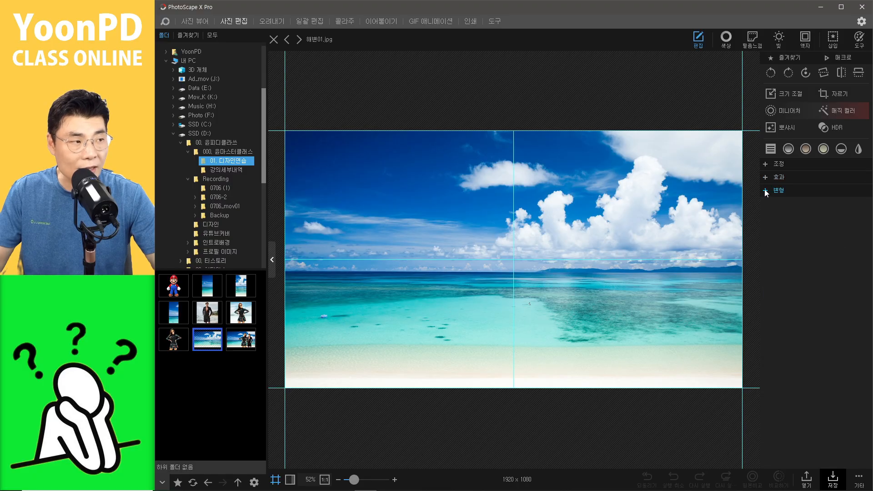
left_click(766, 191)
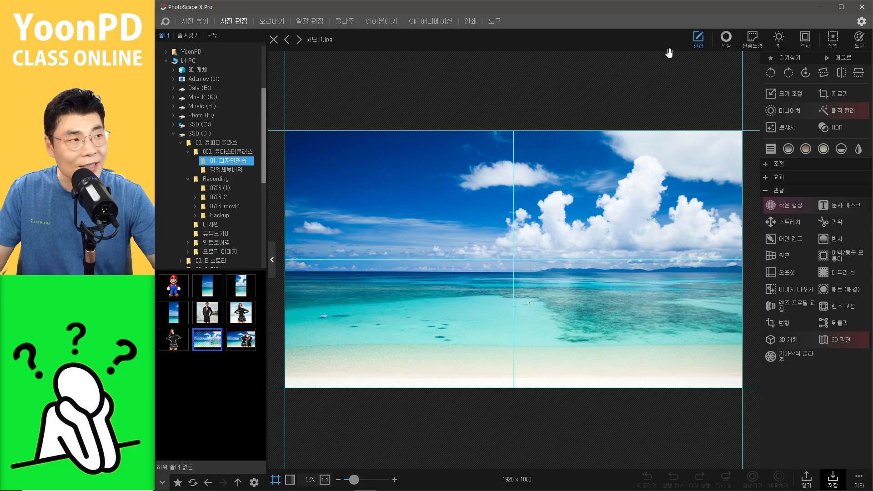
left_click(767, 191)
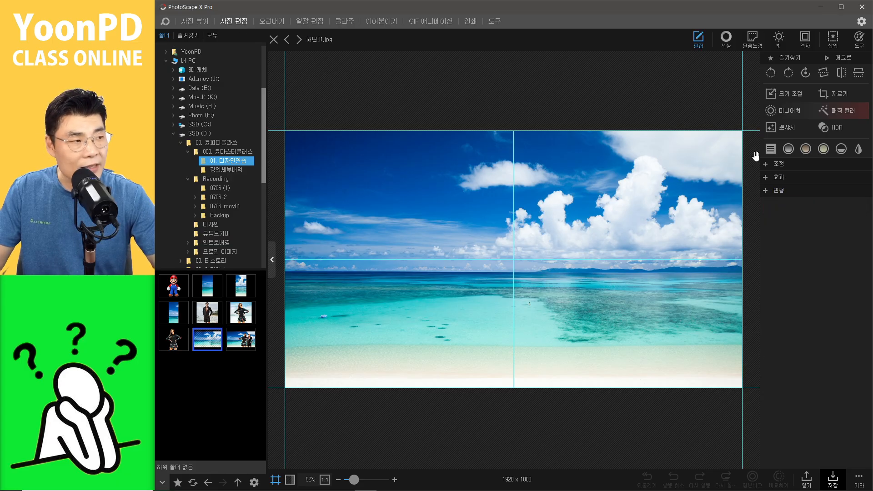
left_click(765, 192)
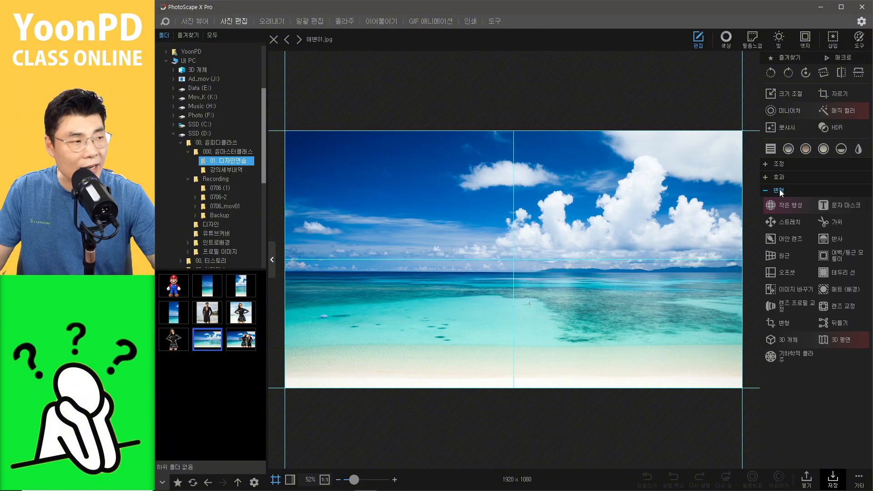
left_click(828, 208)
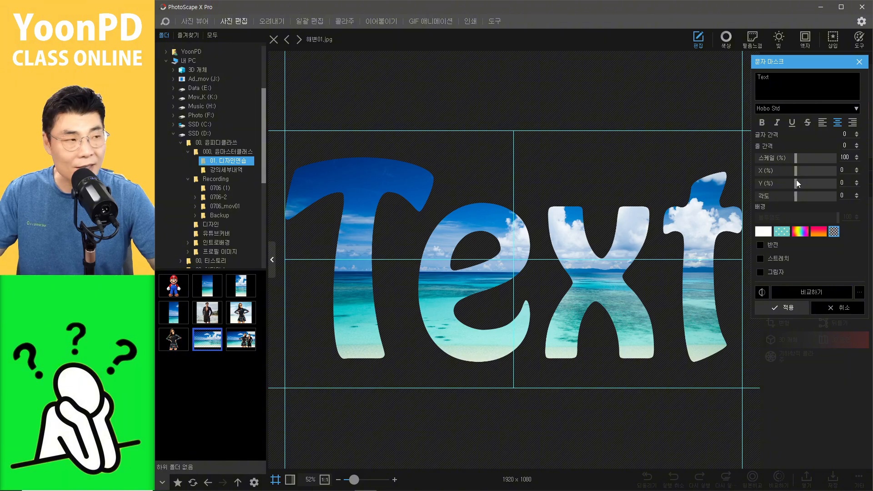
left_click_drag(775, 83, 695, 76)
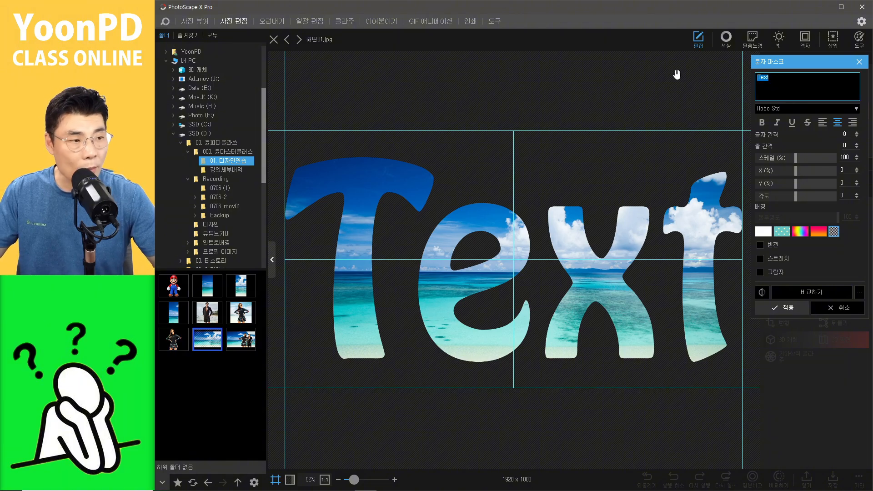
type("S")
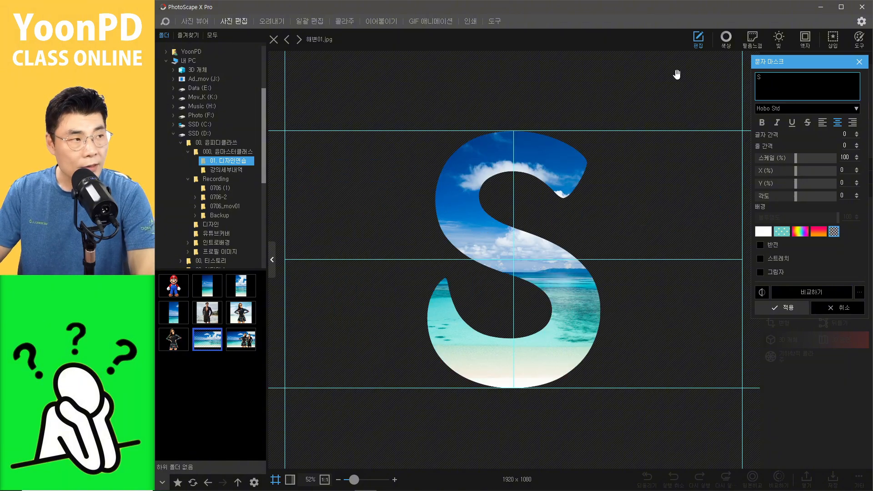
type("UMMER")
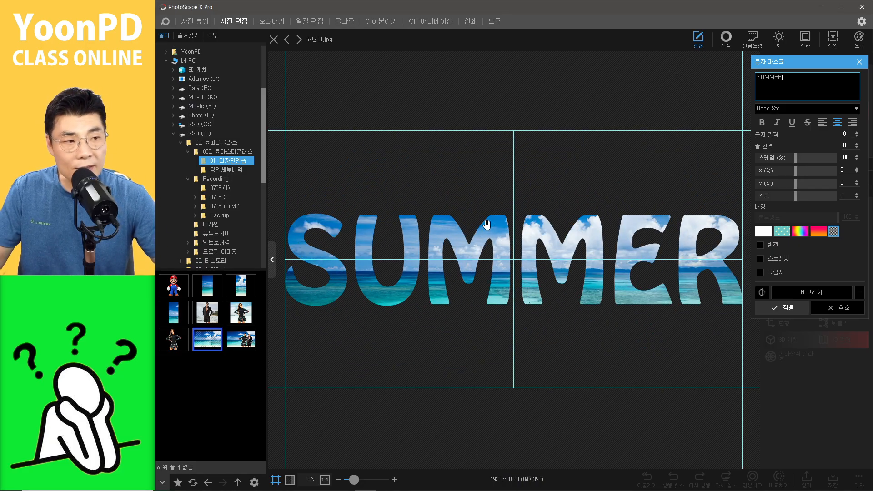
Step: Browse the font list and compare the masked result against the original photo
left_click(806, 109)
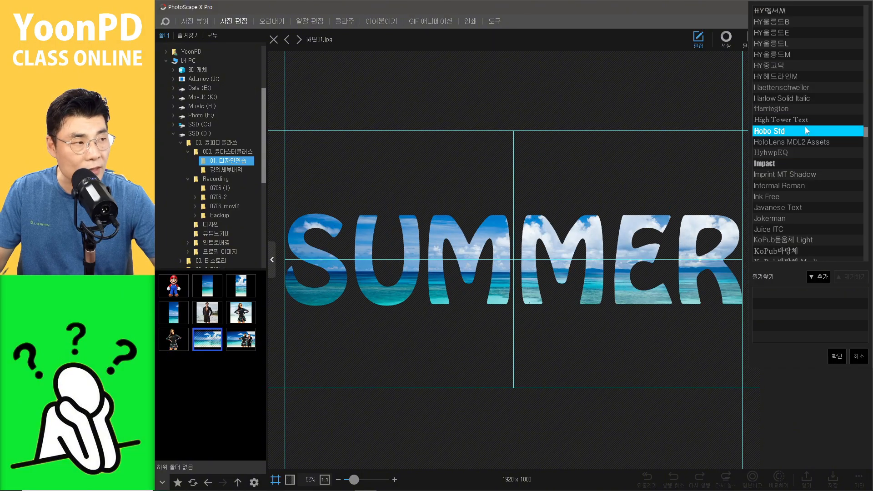
left_click(585, 161)
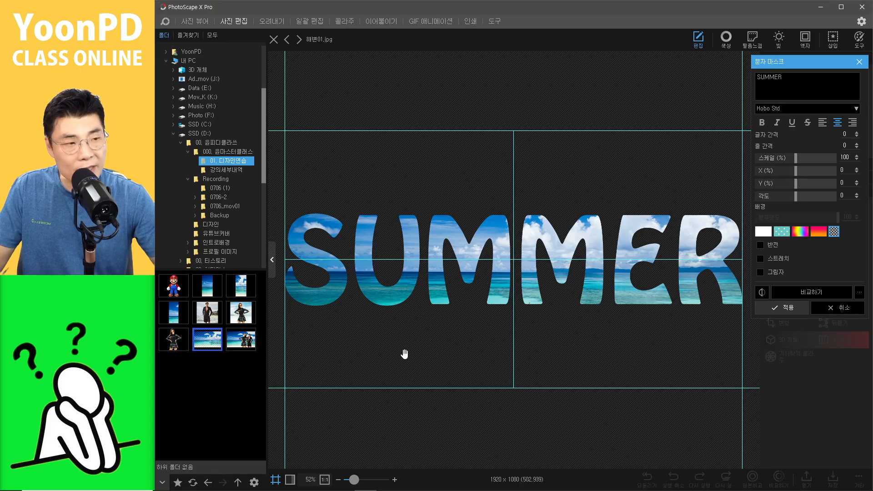
left_click(579, 349)
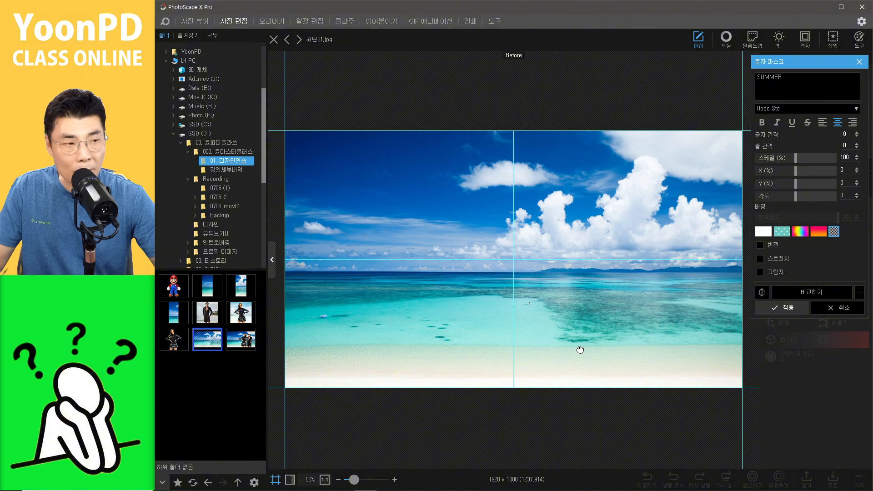
left_click_drag(579, 349, 582, 351)
left_click(581, 349)
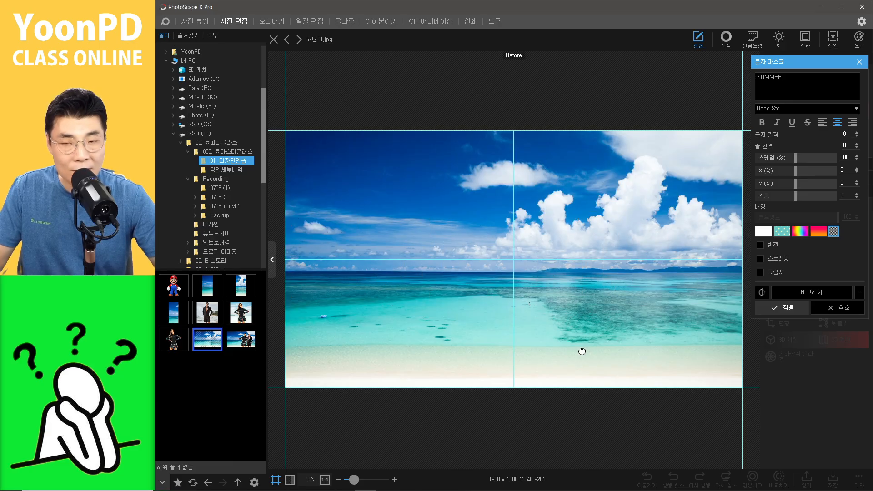
left_click_drag(582, 351, 582, 350)
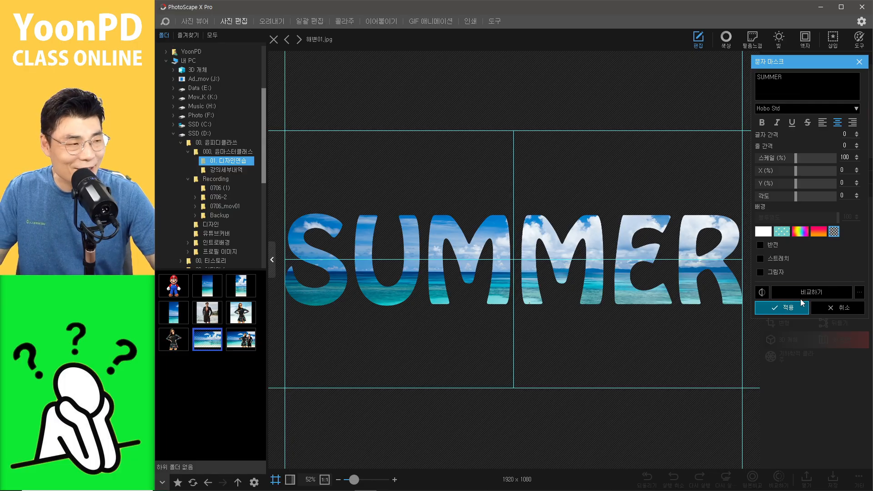
Step: Set the text mask's Y offset to 24%
left_click(857, 185)
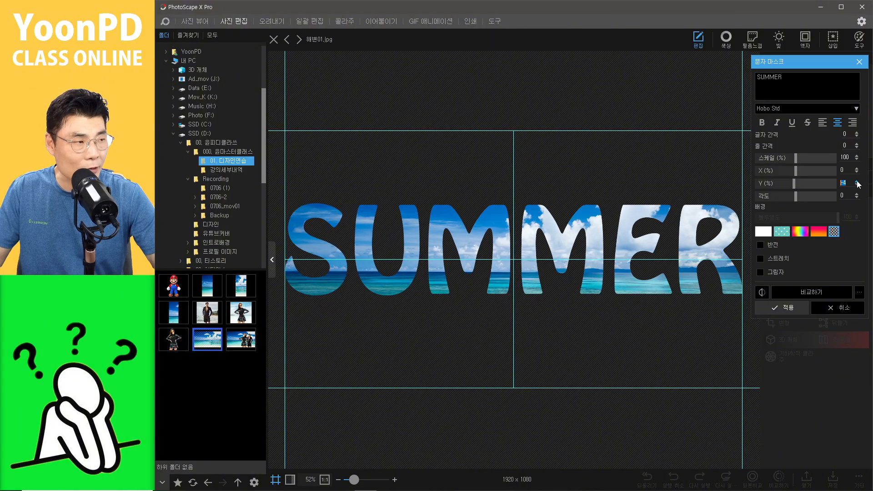
left_click(856, 182)
left_click(856, 181)
left_click(856, 182)
left_click(857, 181)
left_click(856, 181)
left_click(857, 181)
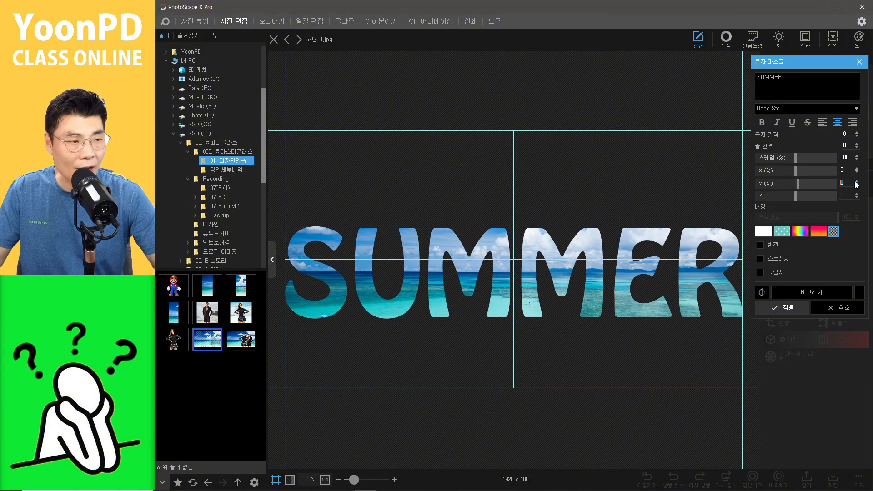
left_click(855, 182)
left_click(855, 181)
left_click(856, 182)
left_click(857, 182)
left_click(856, 181)
left_click(856, 181)
left_click(856, 182)
left_click(856, 181)
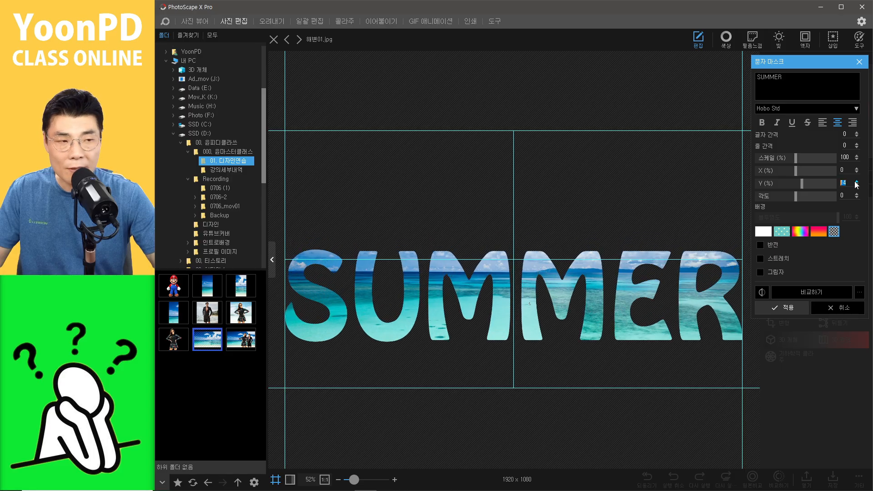
left_click(857, 182)
left_click(857, 181)
left_click(856, 181)
left_click(856, 181)
left_click(856, 182)
left_click(856, 181)
left_click(857, 182)
left_click(857, 181)
left_click(856, 182)
left_click(856, 182)
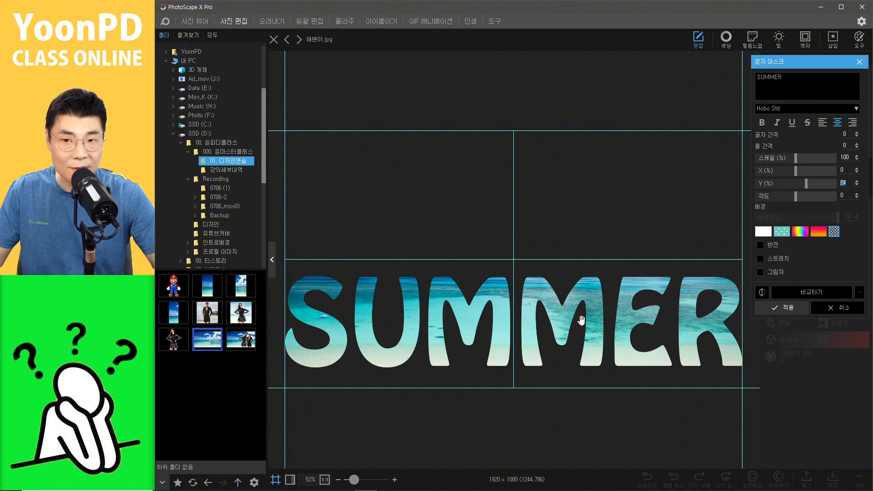
Step: Set the text mask's scale to 89% and briefly try toggling the invert option
left_click(794, 158)
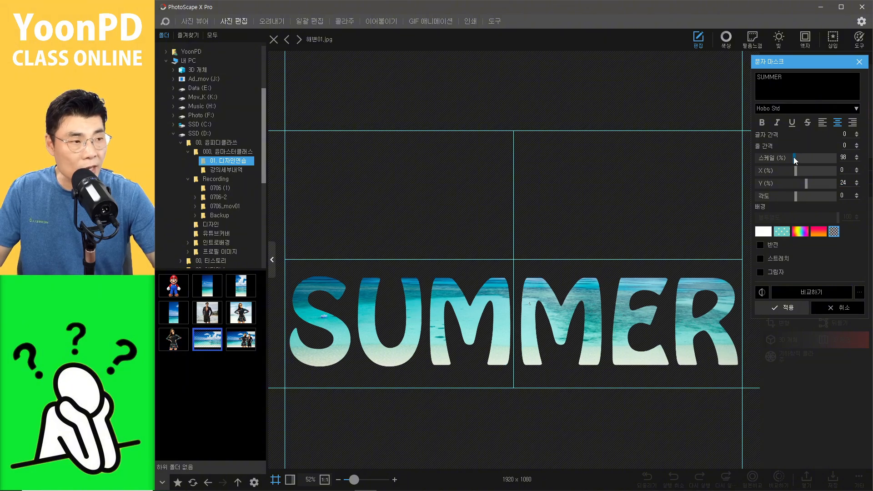
mouse_move(785, 159)
left_mouse_down()
mouse_move(776, 160)
mouse_move(798, 158)
left_mouse_up()
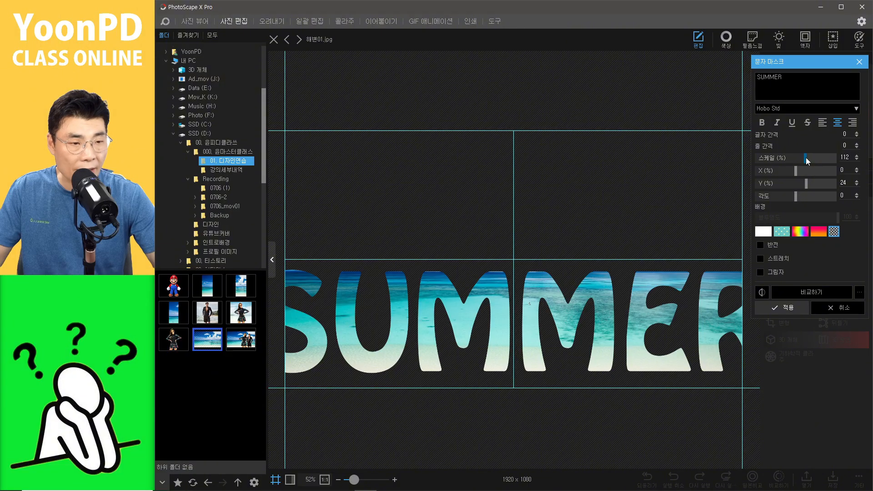
left_click_drag(805, 158, 787, 162)
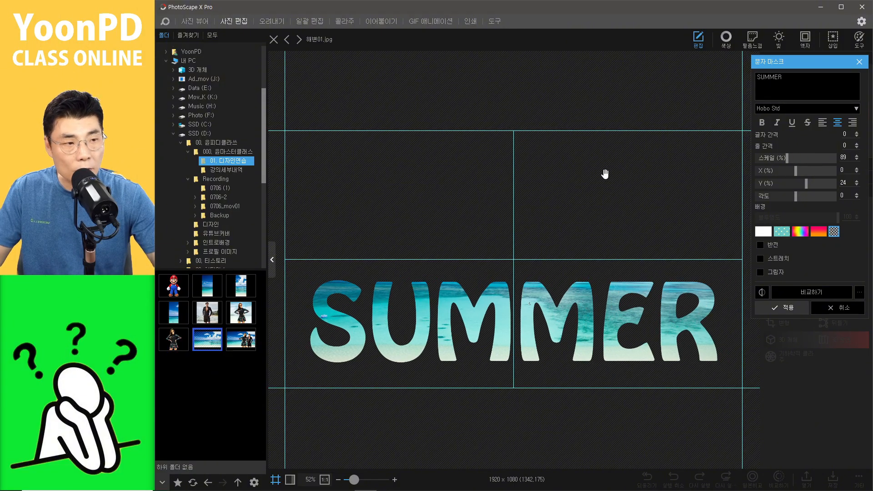
left_click(646, 233)
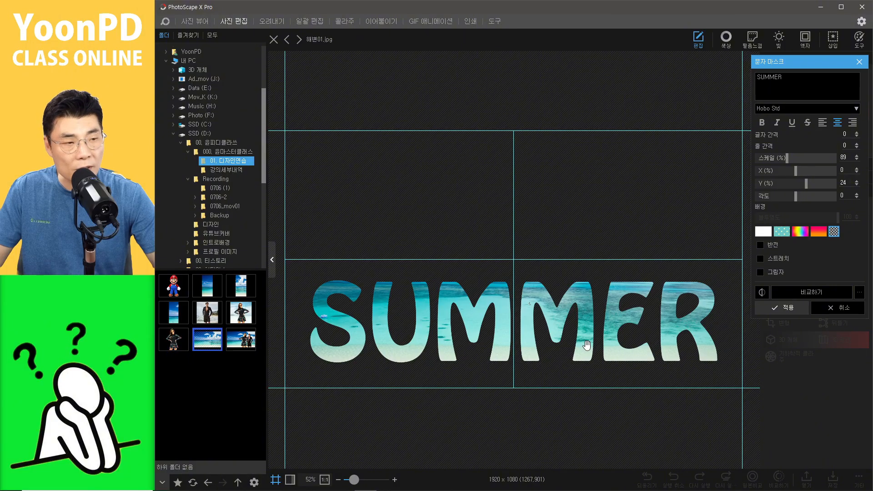
left_click(762, 247)
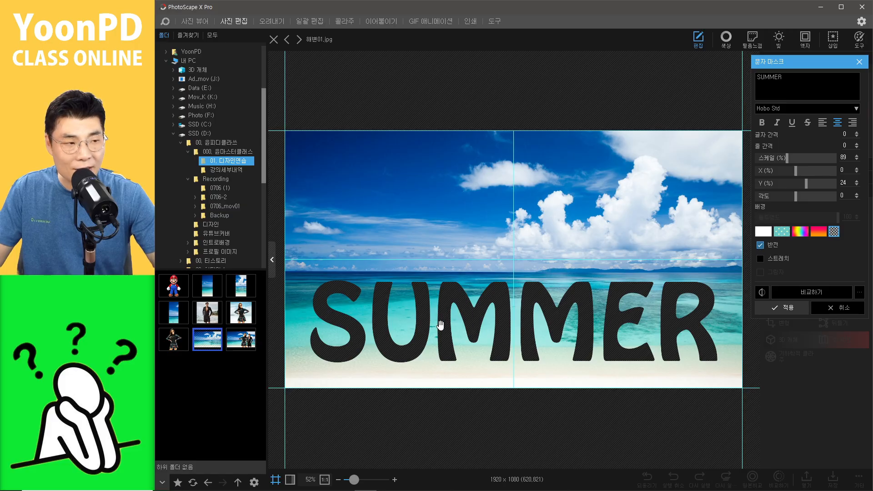
left_click(759, 245)
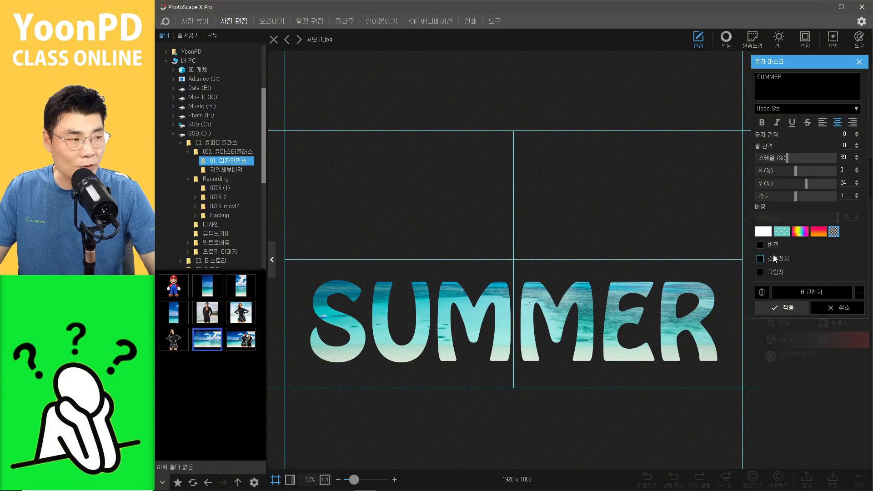
Step: Reduce the Y offset to move the SUMMER text upward, then apply the text mask
left_click(857, 185)
left_click(857, 185)
left_click(857, 185)
left_click(857, 185)
left_click(856, 185)
left_click(857, 184)
left_click(856, 185)
left_click(857, 185)
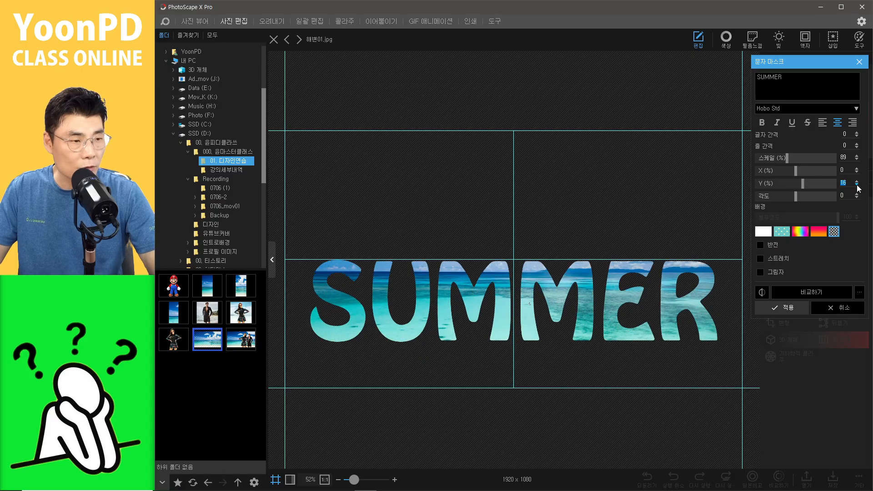
left_click(857, 185)
left_click(857, 185)
left_click(857, 185)
left_click(857, 185)
left_click(856, 185)
left_click(857, 185)
left_click(856, 185)
left_click(857, 185)
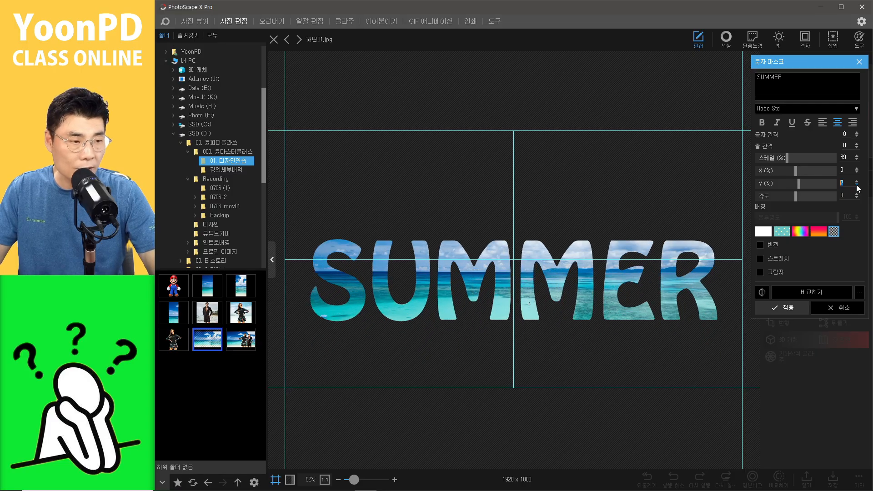
left_click(857, 185)
left_click(856, 185)
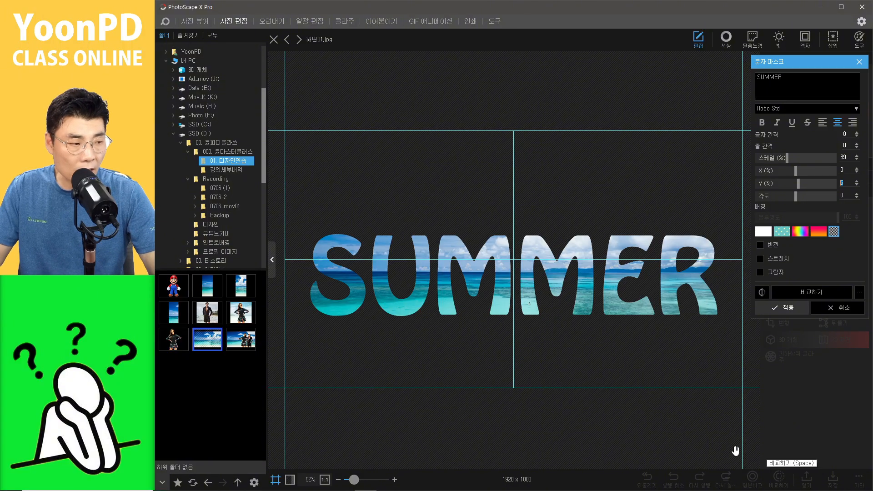
left_click(798, 308)
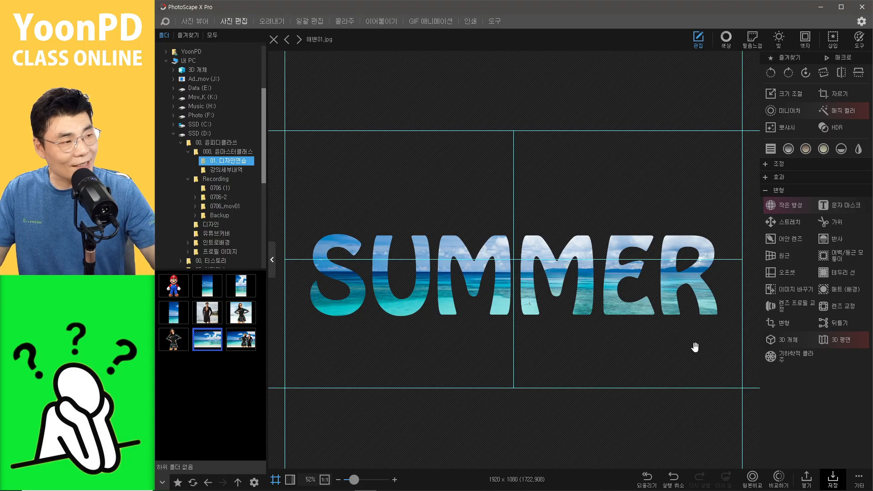
Step: Copy the SUMMER text-masked image to the clipboard
left_click(833, 209)
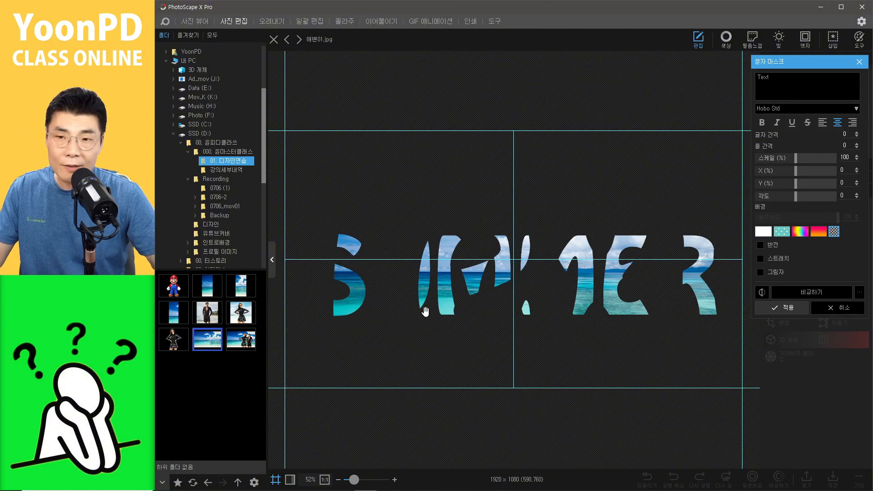
left_click(836, 309)
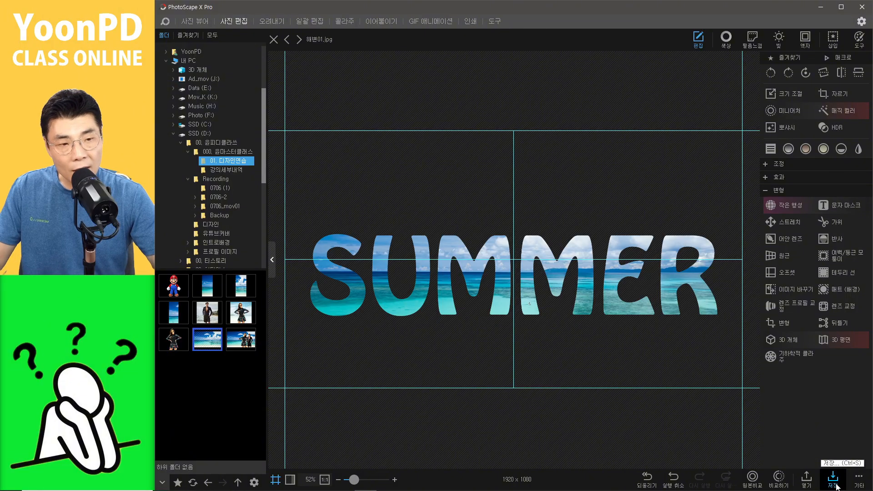
left_click(861, 484)
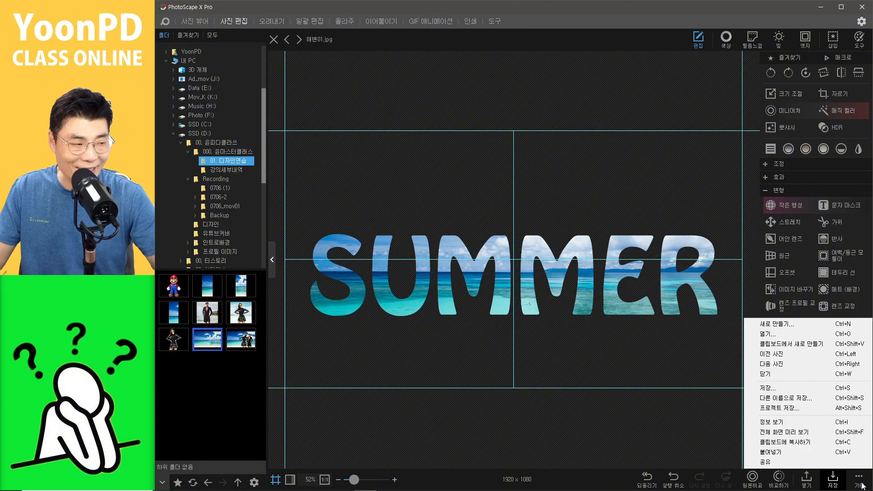
left_click(829, 442)
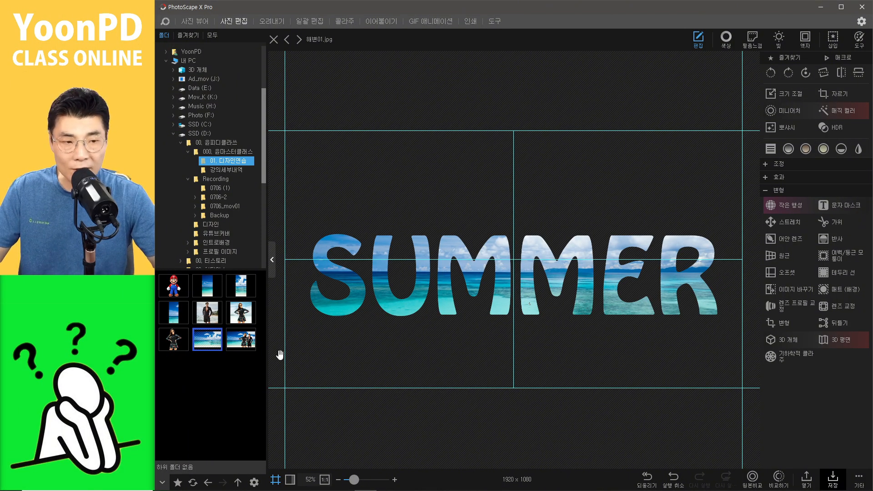
Step: Close the beach photo without saving and open 여성.jpg in the editor
left_click(238, 311)
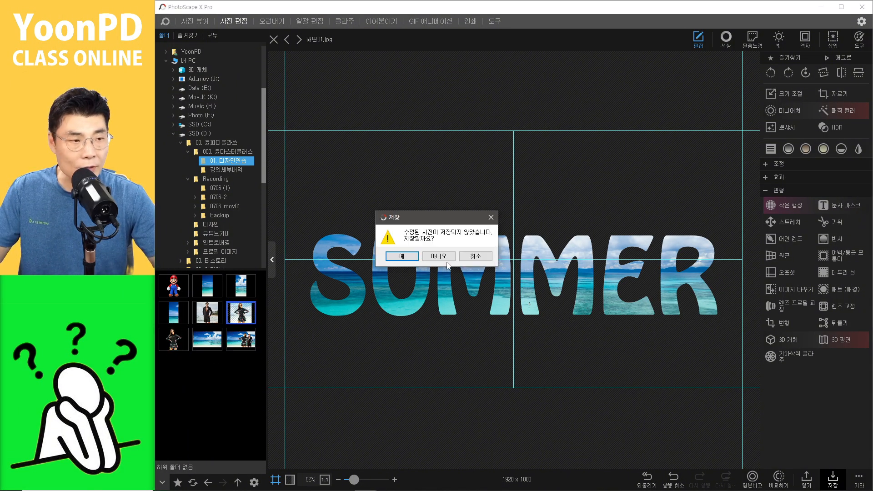
left_click(478, 257)
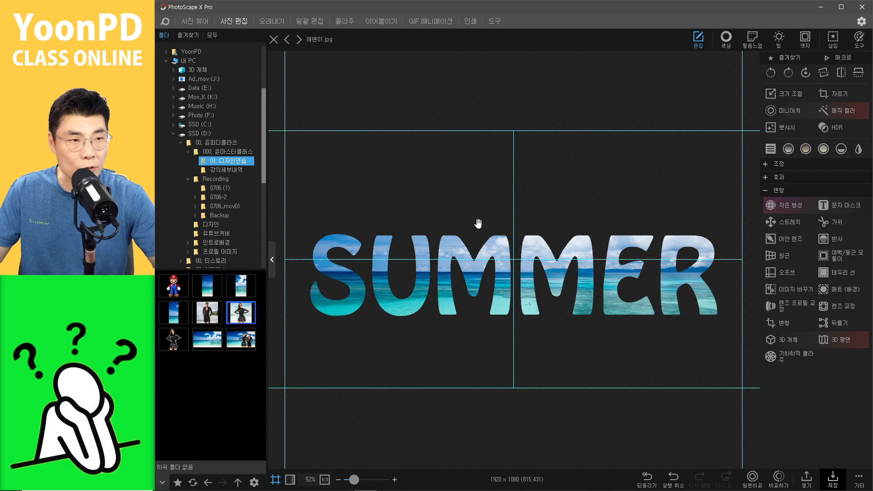
left_click(274, 41)
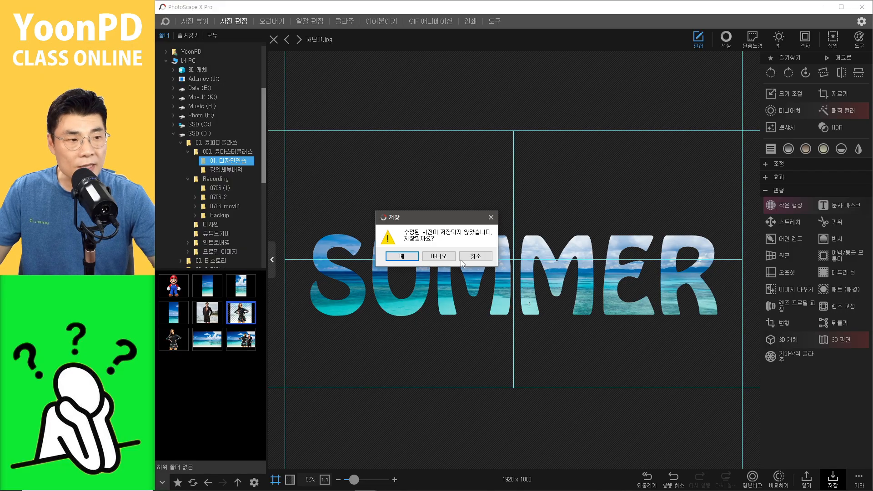
left_click(438, 256)
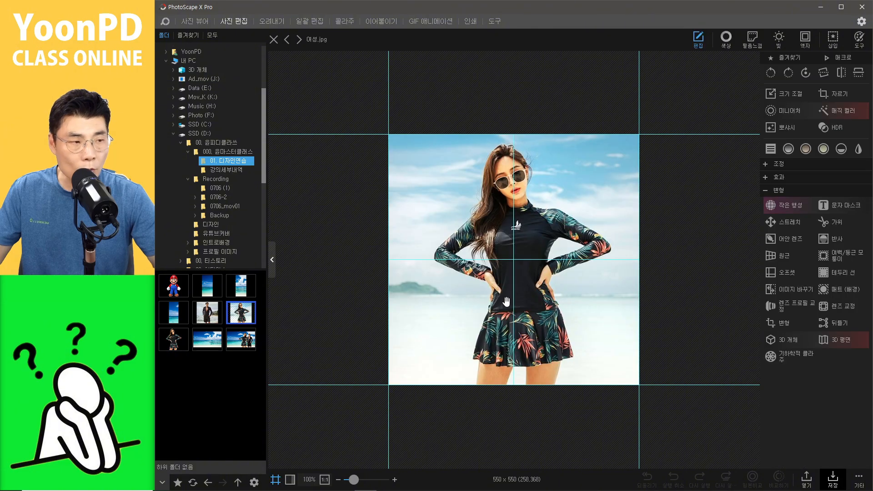
Step: Paste the SUMMER text image onto the woman's photo, enlarge it slightly and position it across her waist
key("ctrl+v")
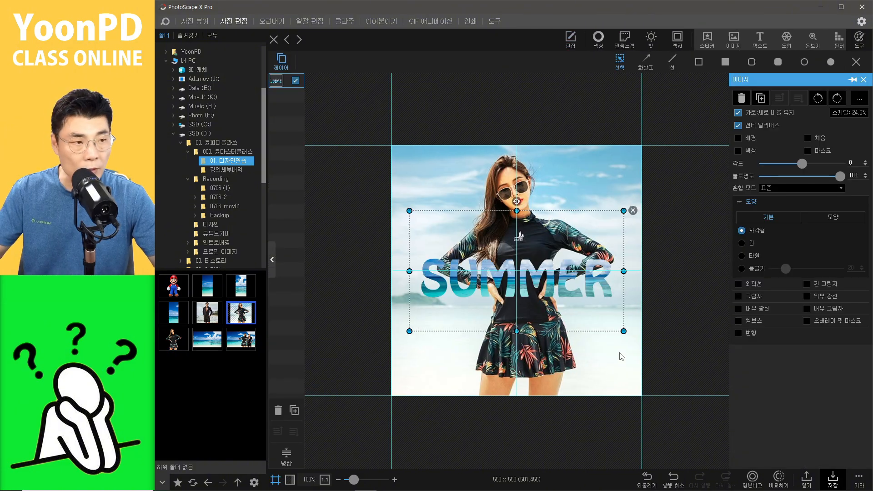
left_click(544, 185)
left_click(503, 269)
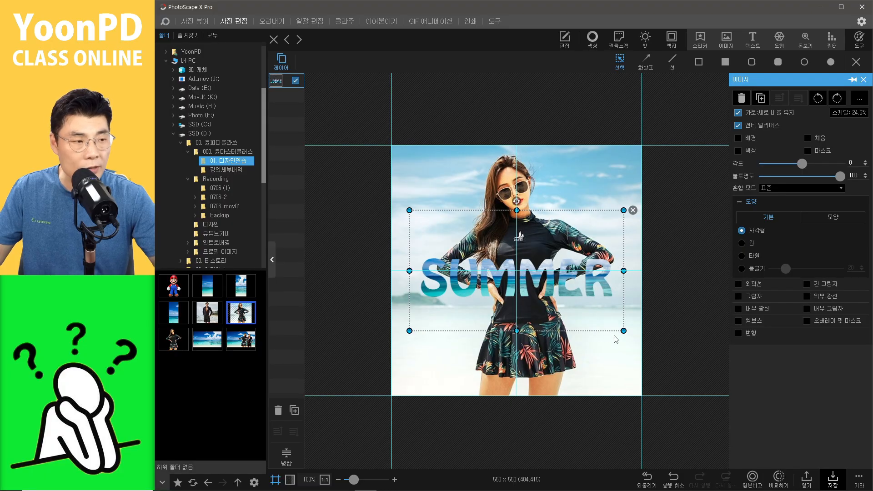
left_click_drag(623, 329, 642, 339)
mouse_move(604, 291)
left_mouse_down()
mouse_move(597, 312)
mouse_move(596, 278)
left_mouse_up()
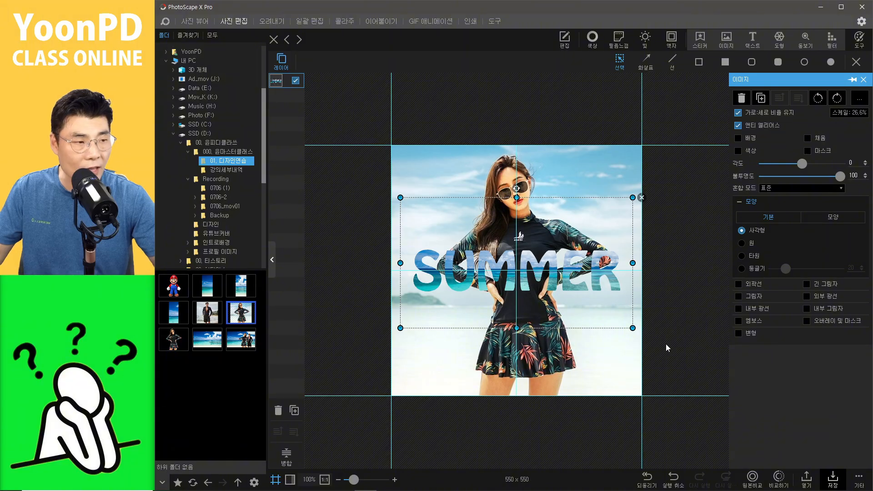
left_click(609, 340)
Step: Give the SUMMER text a rainbow outline and a shadow with distance 1
scroll(599, 335, "up", 3)
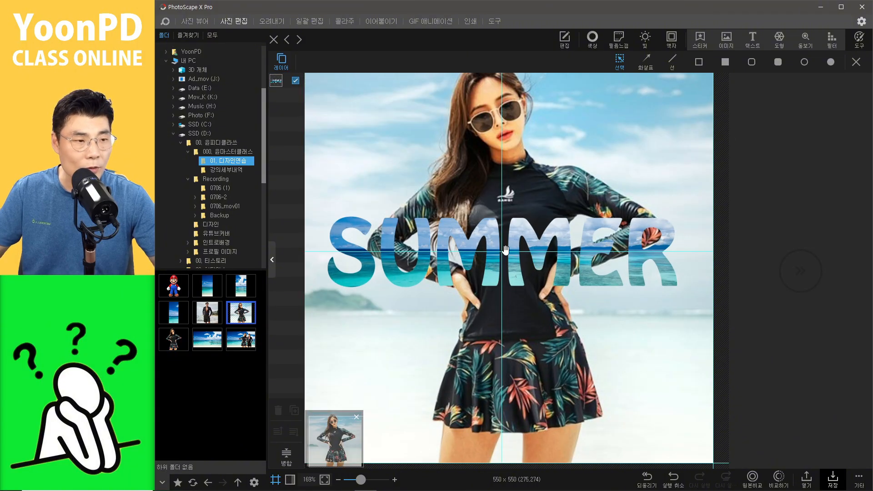
left_click(548, 245)
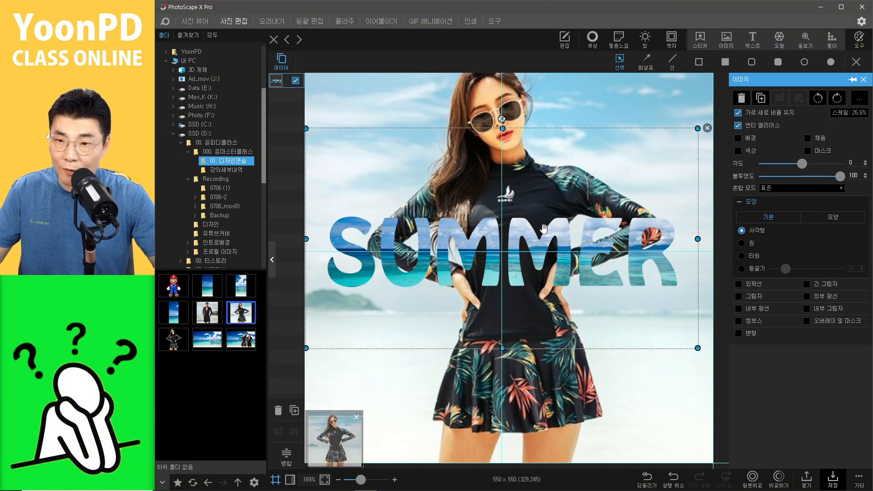
left_click(740, 286)
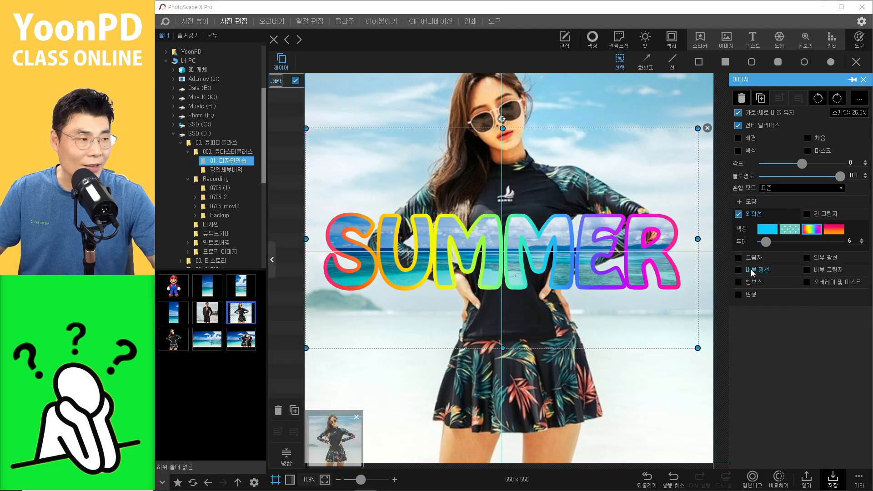
left_click(739, 258)
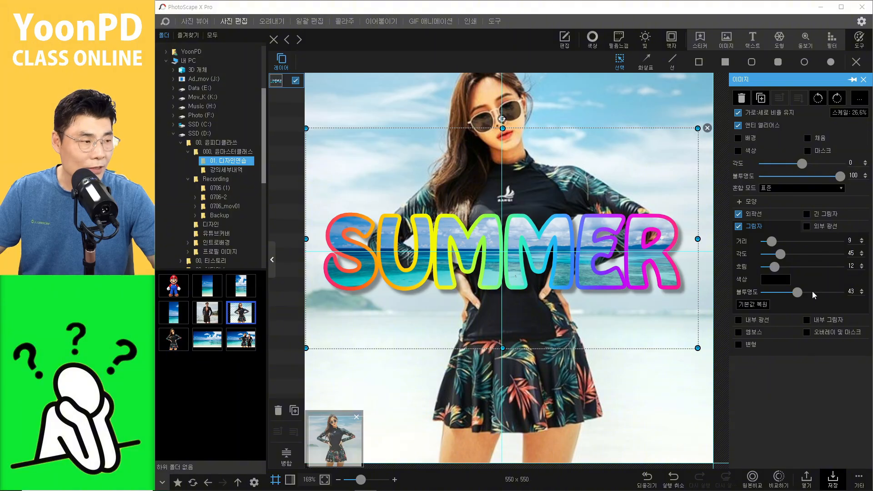
left_click_drag(771, 241, 765, 240)
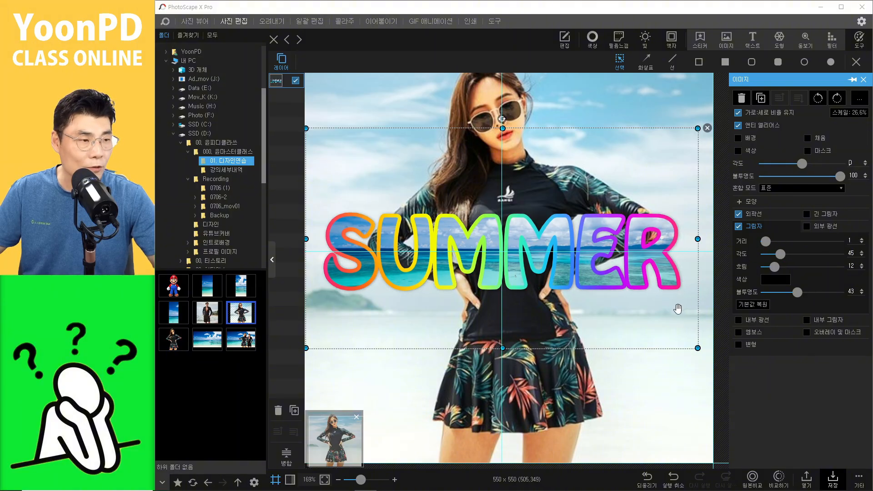
scroll(627, 336, "down", 3)
left_click(584, 346)
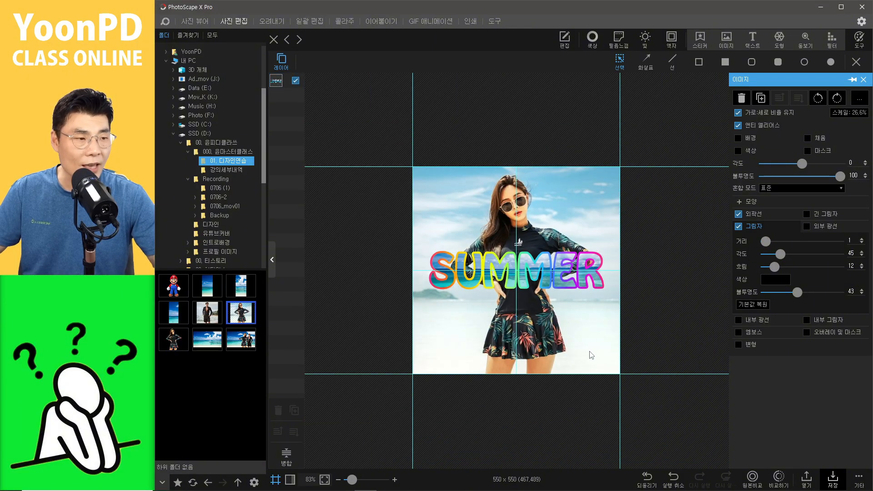
scroll(541, 326, "up", 1)
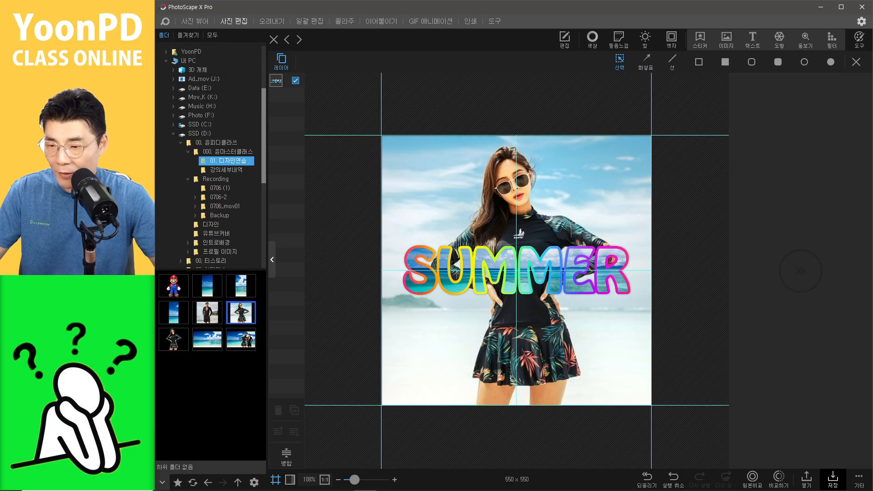
Step: Switch to the browser and search Google Images for 청바지원단
key("alt+Tab")
left_click_drag(274, 67, 221, 68)
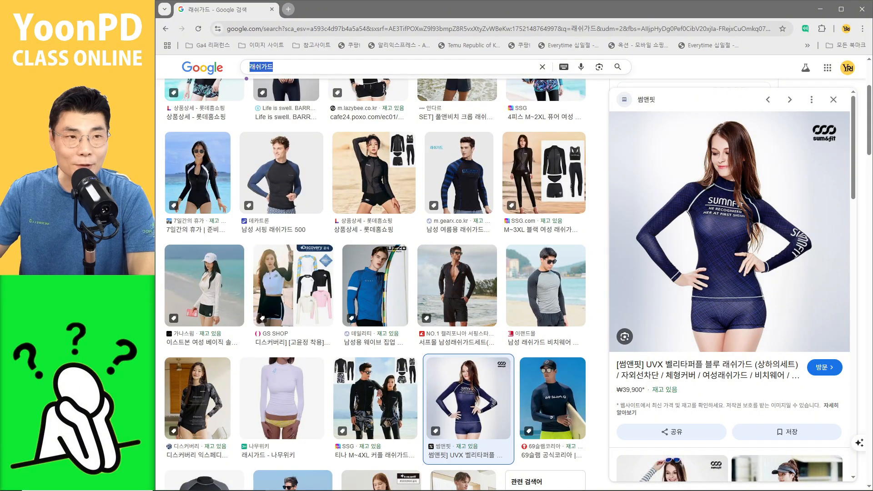
type("cjd")
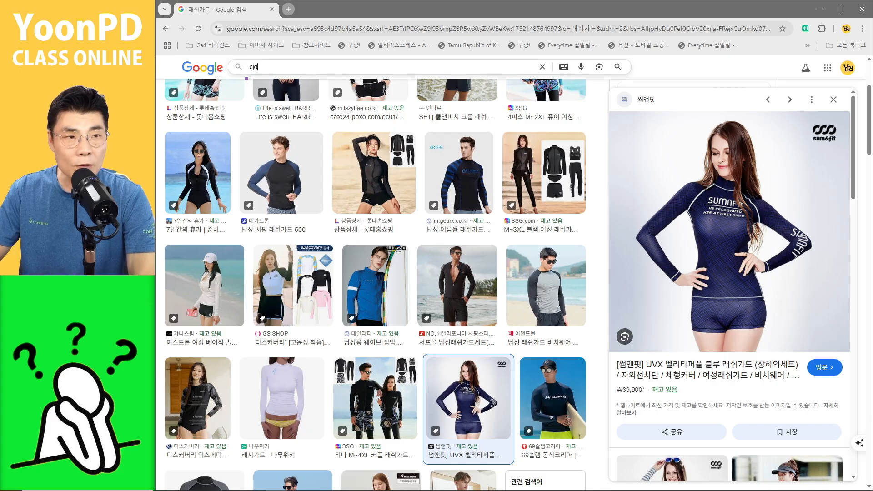
key("BackSpace")
key("BackSpace")
key("BackSpace")
type("청바지")
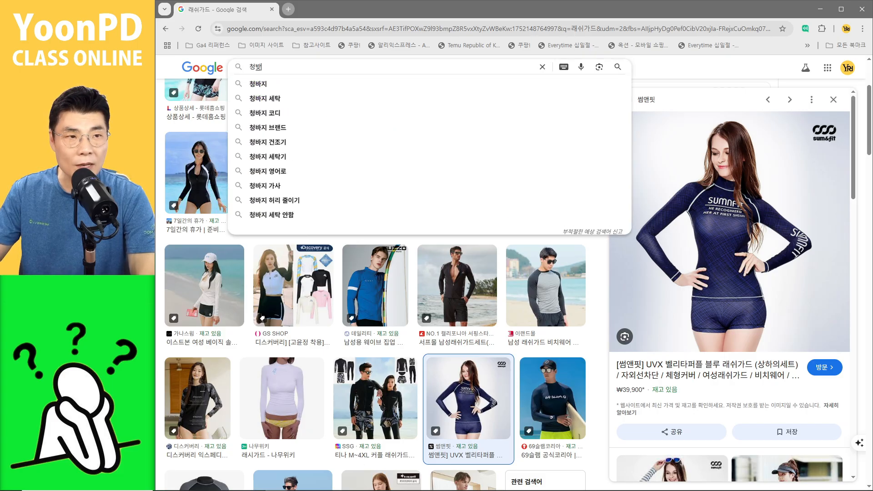
type("원단")
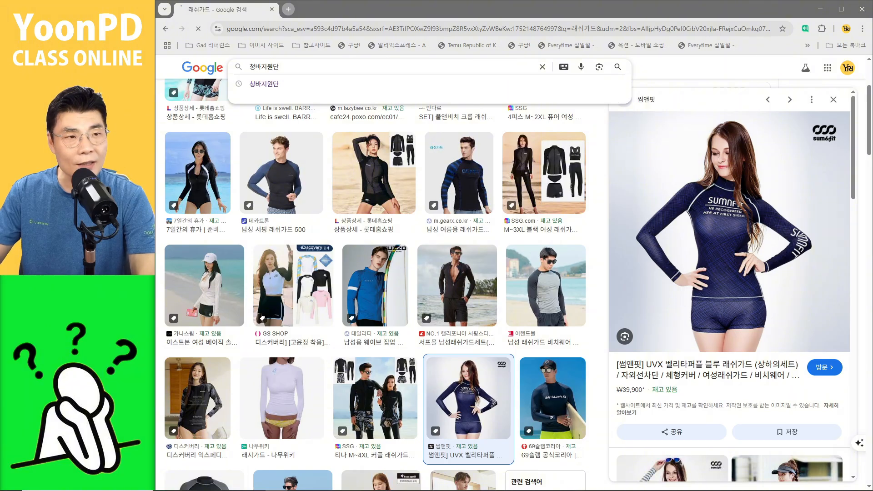
key("Return")
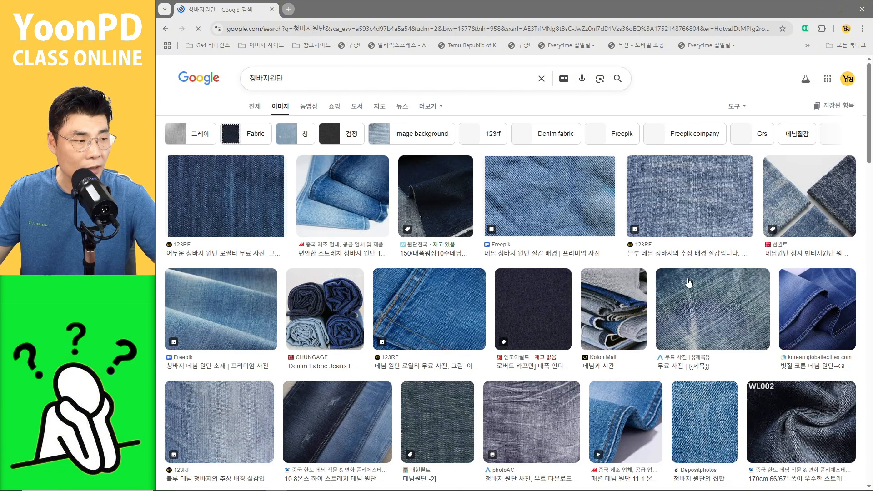
Step: Open a blue denim texture result, copy the image, and return to PhotoScape X
left_click(703, 203)
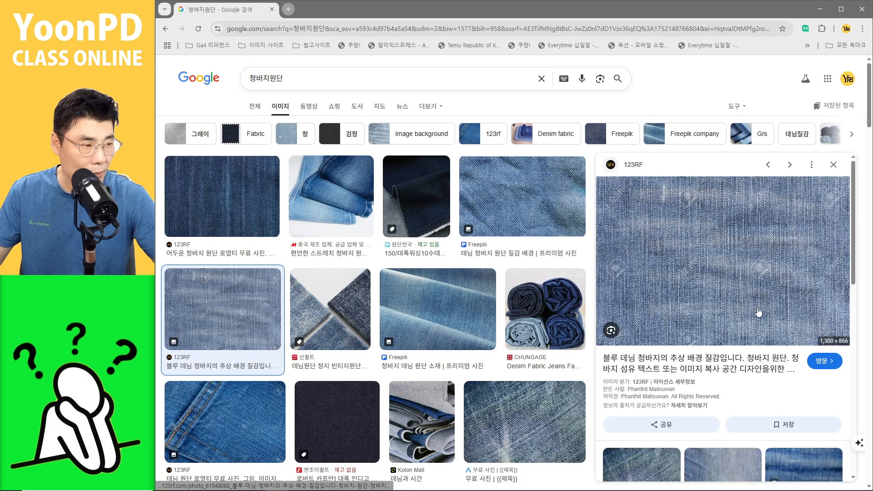
right_click(733, 244)
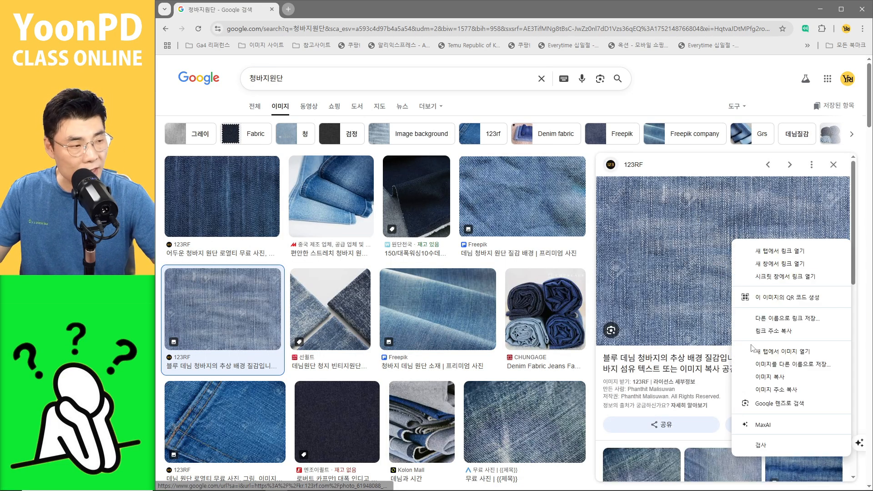
left_click(763, 377)
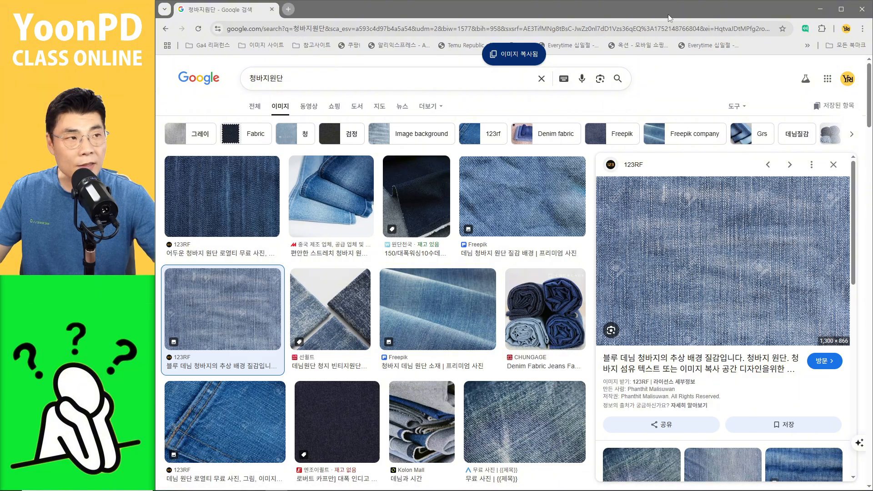
left_click(819, 9)
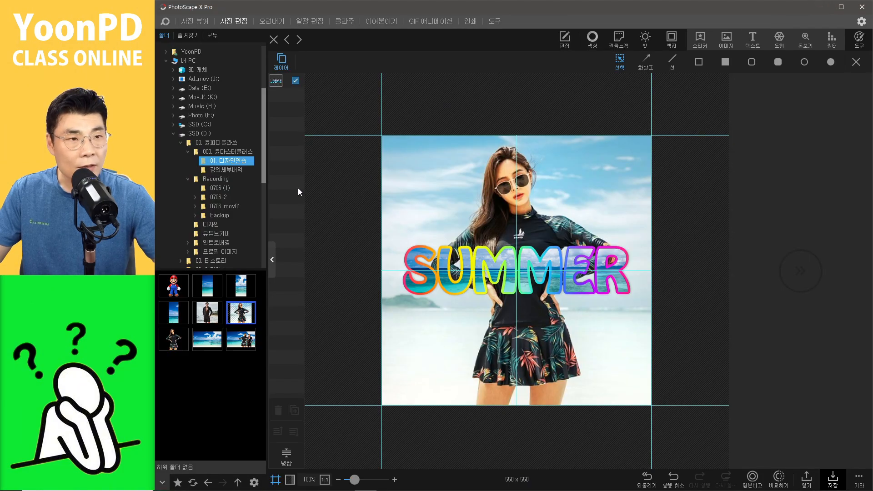
Step: Close the woman's photo without saving and paste the denim texture as a new image
left_click(274, 39)
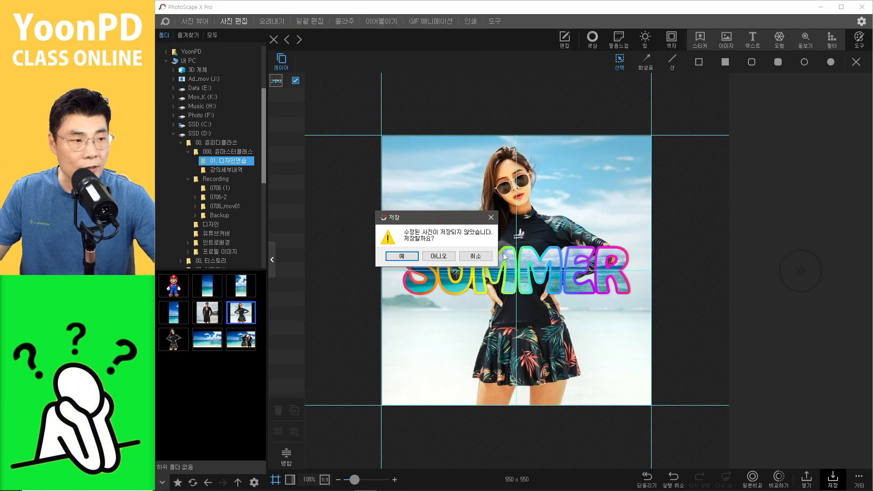
left_click(439, 256)
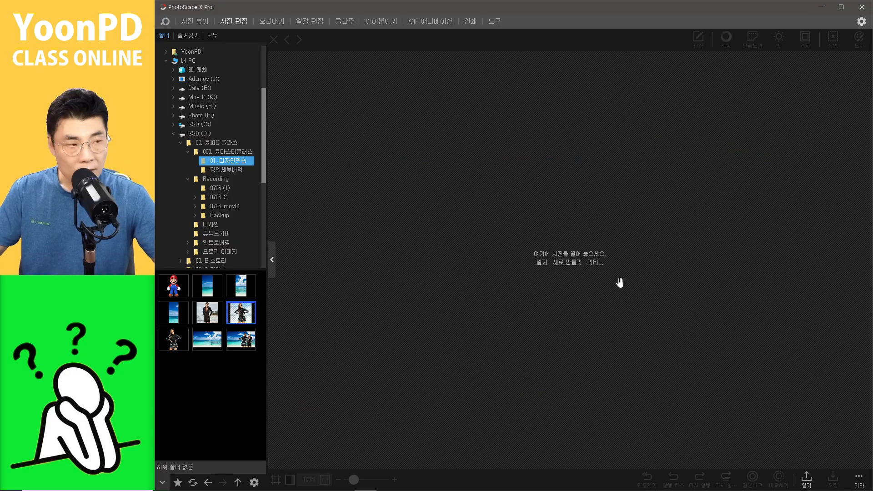
key("ctrl+v")
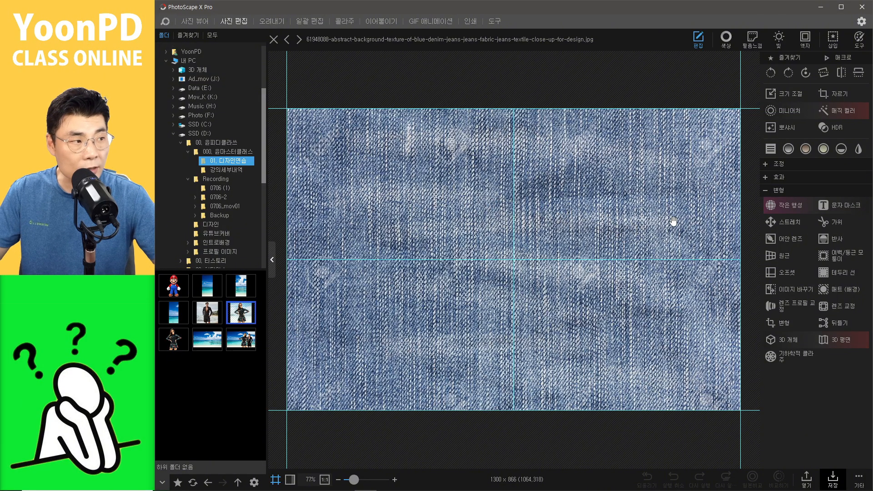
Step: Open the Text Mask on the denim texture and enter the text JEAN
left_click(767, 192)
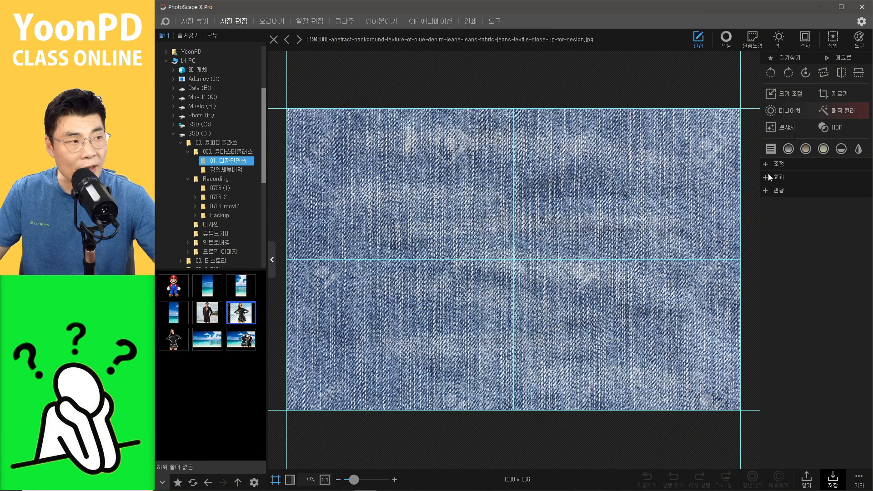
left_click(767, 190)
left_click(839, 209)
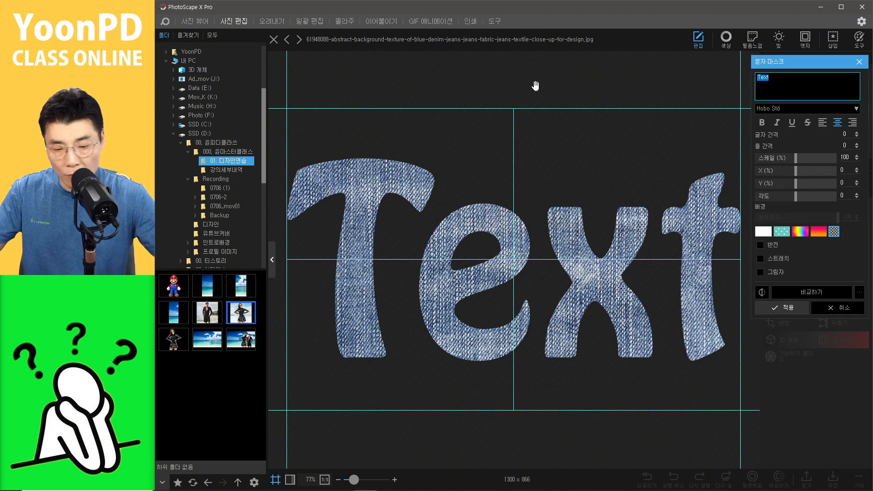
type("ㅓㄷ무")
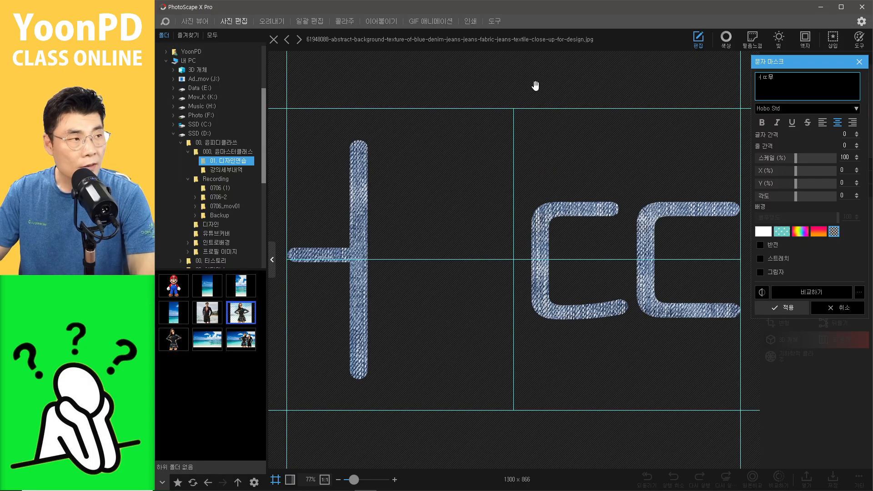
key("BackSpace")
key("BackSpace")
key("BackSpace")
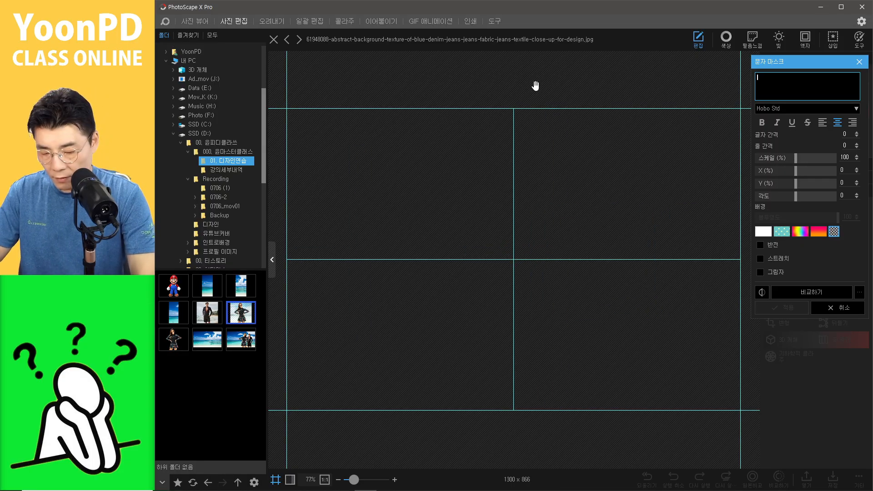
type("JEANM")
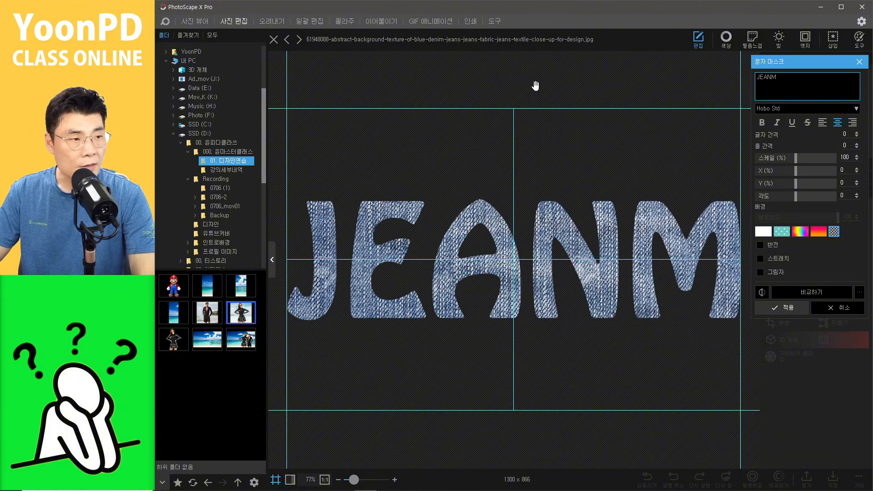
key("BackSpace")
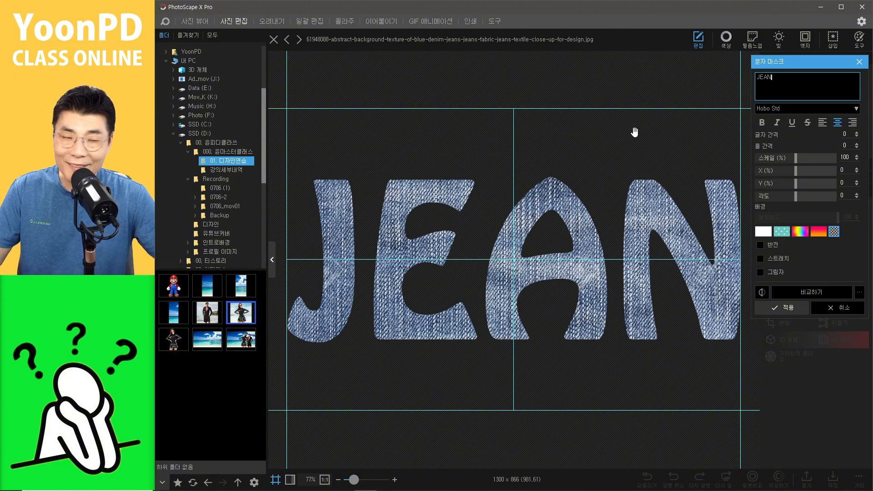
left_click(640, 146)
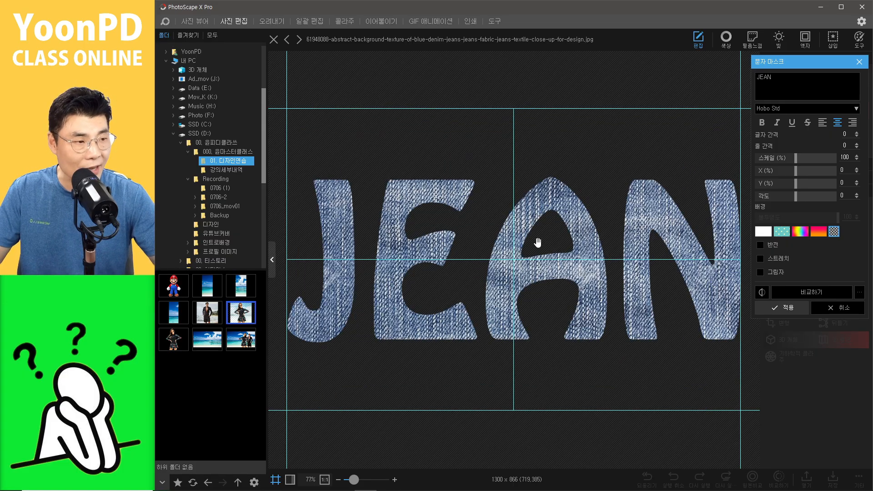
Step: Set the text mask font to Impact and apply the mask
left_click(796, 110)
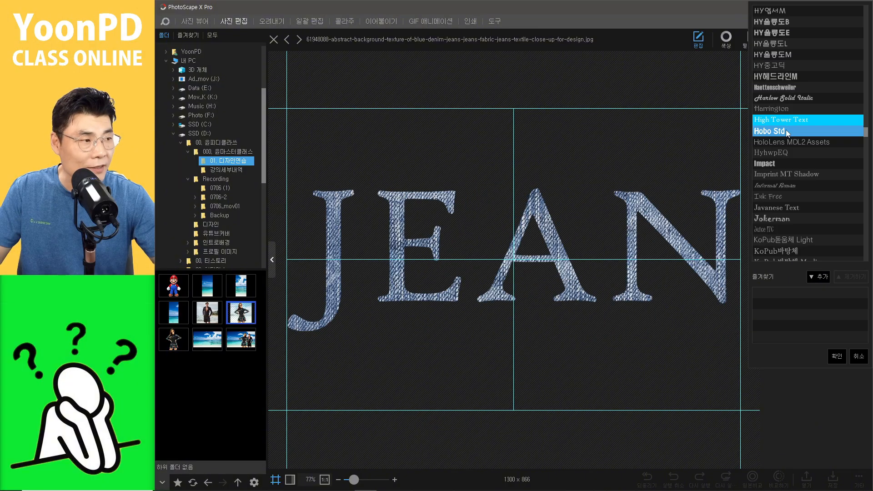
left_click(780, 162)
left_click(588, 369)
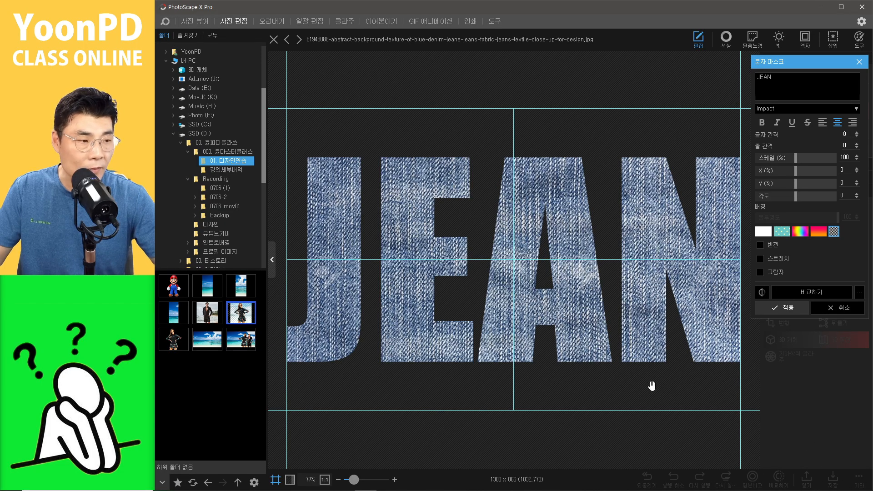
left_click(795, 308)
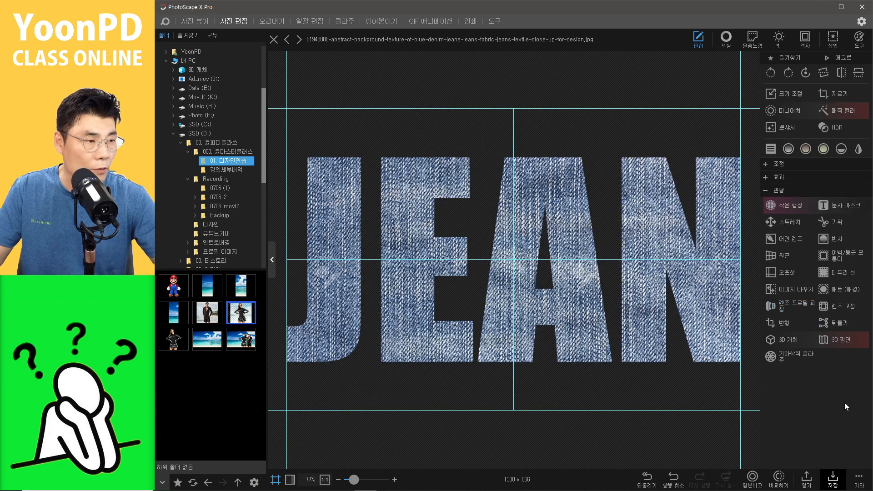
Step: Copy the JEAN text-masked image to the clipboard
left_click(860, 482)
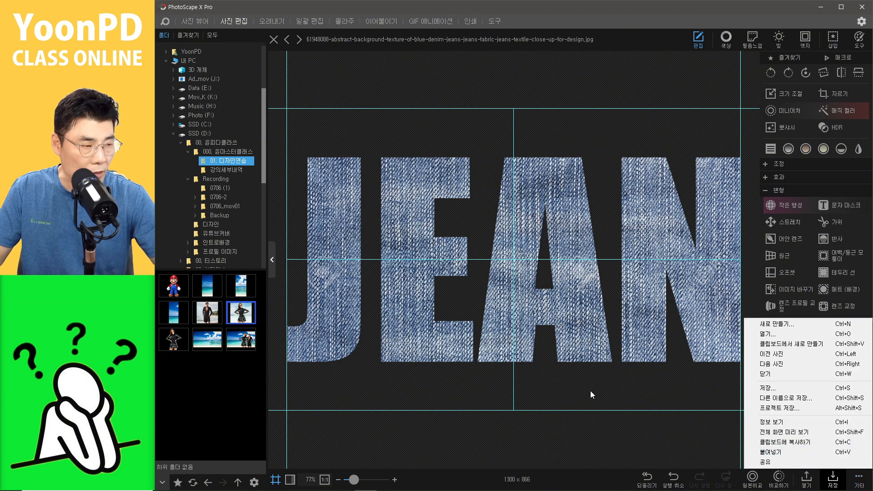
left_click(595, 360)
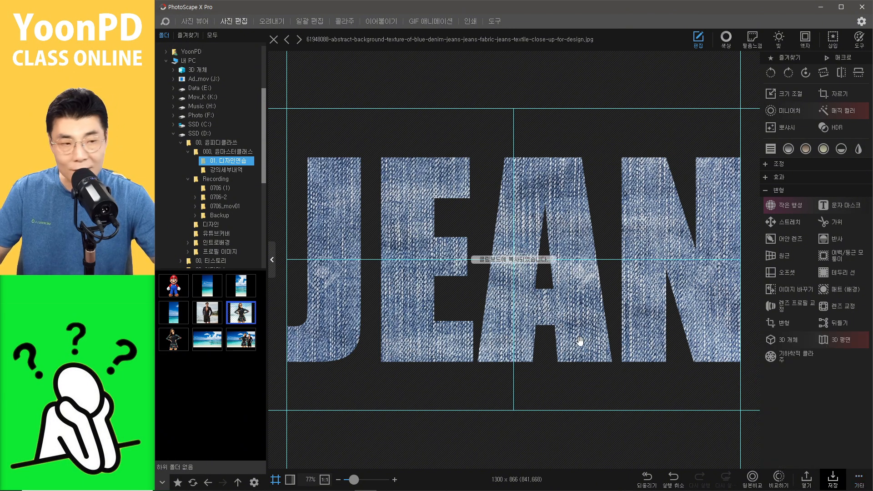
Step: Open 남성.jpg in the editor, saving the denim image when prompted
left_click(207, 312)
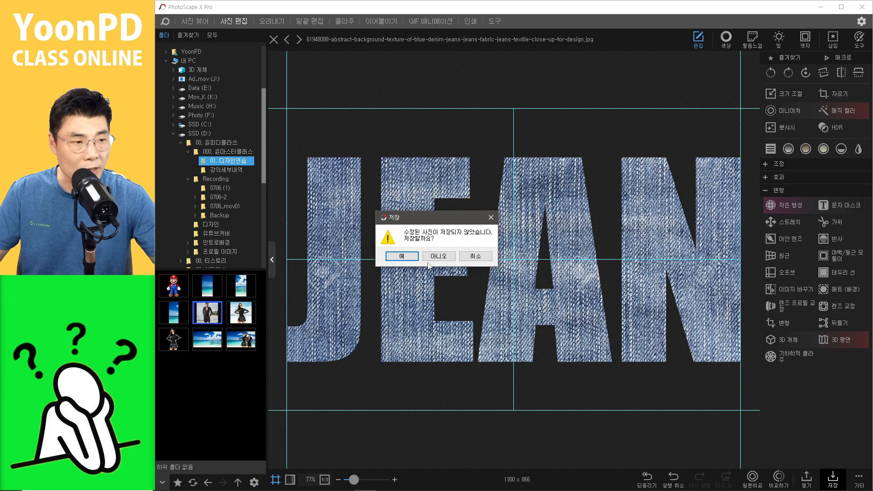
left_click(400, 256)
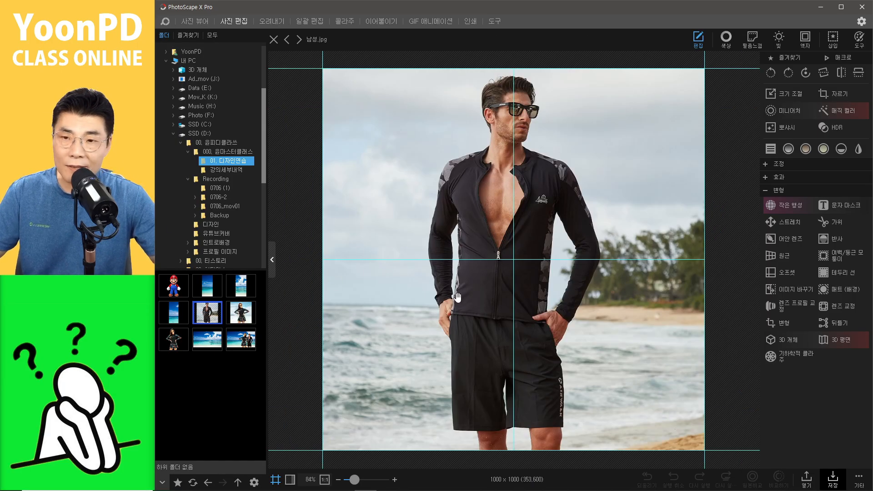
Step: Paste the JEAN text image onto the man's photo and position it across his torso
key("ctrl+v")
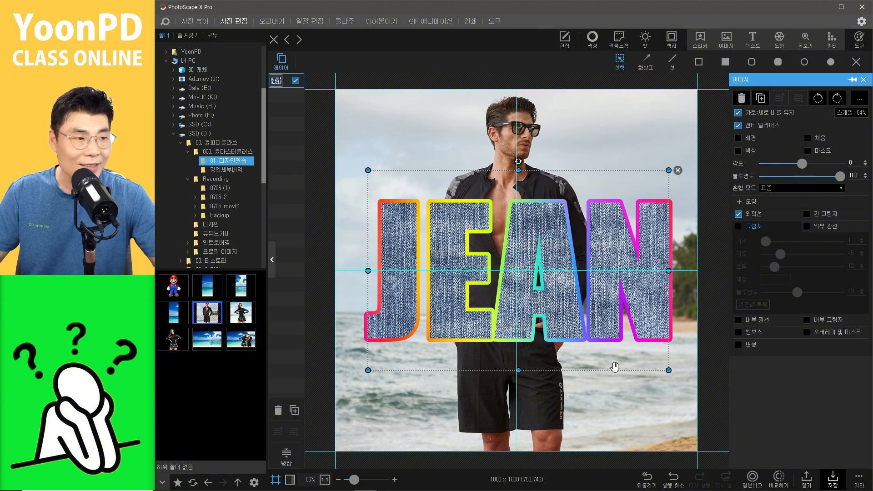
left_click_drag(561, 298, 560, 299)
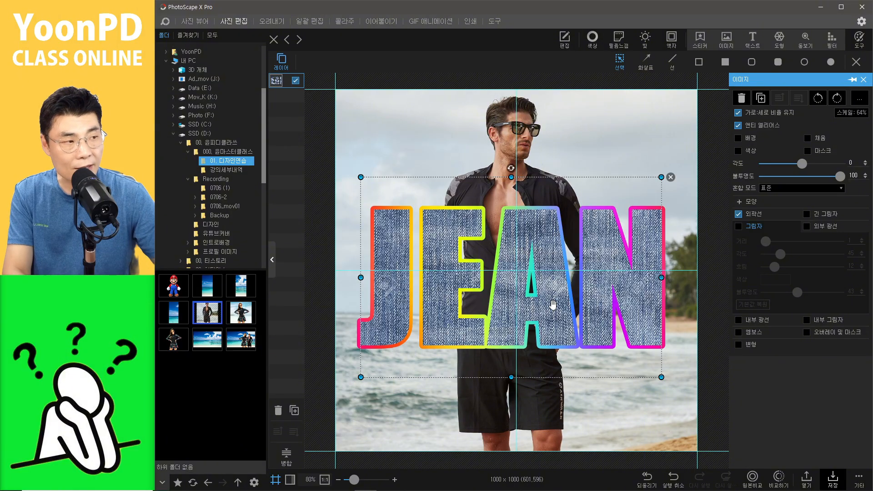
left_click(370, 125)
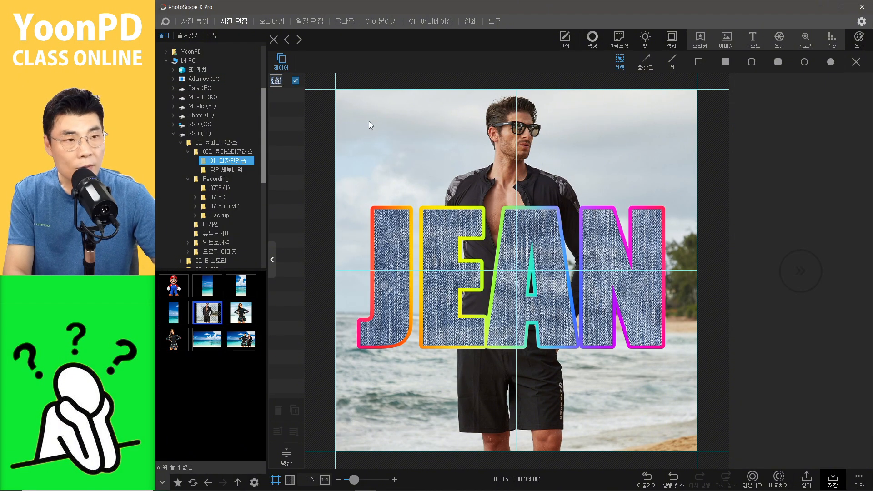